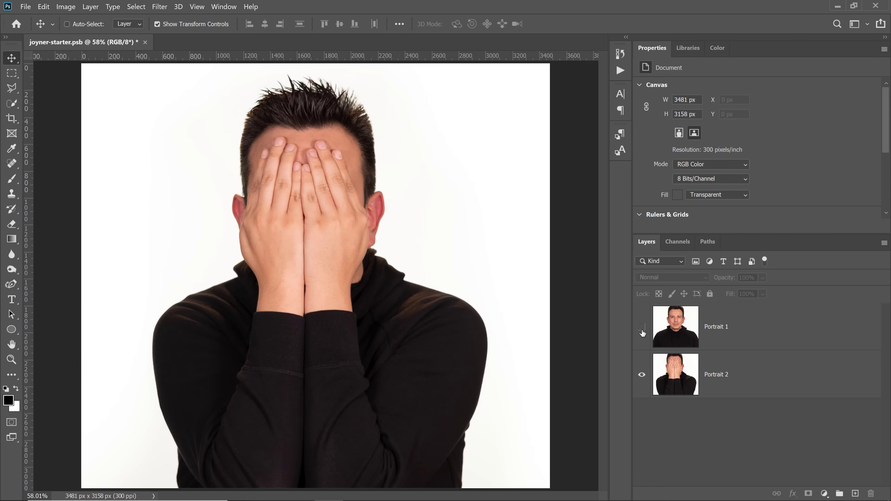
- Toggle the Portrait 1 layer's visibility to compare the uncovered face with the Portrait 2 photo beneath it, leaving Portrait 1 shown
{"action": "left_click", "coordinate": [642, 327]}
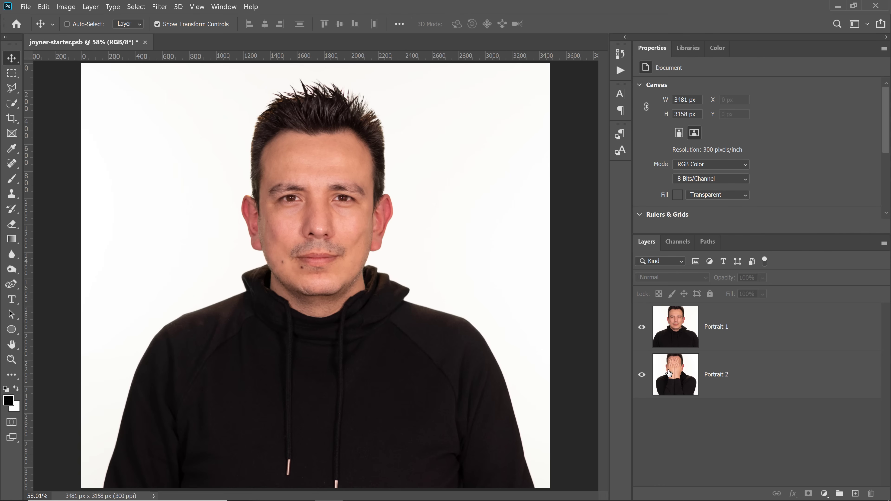
{"action": "left_click", "coordinate": [642, 327]}
{"action": "left_click", "coordinate": [642, 329]}
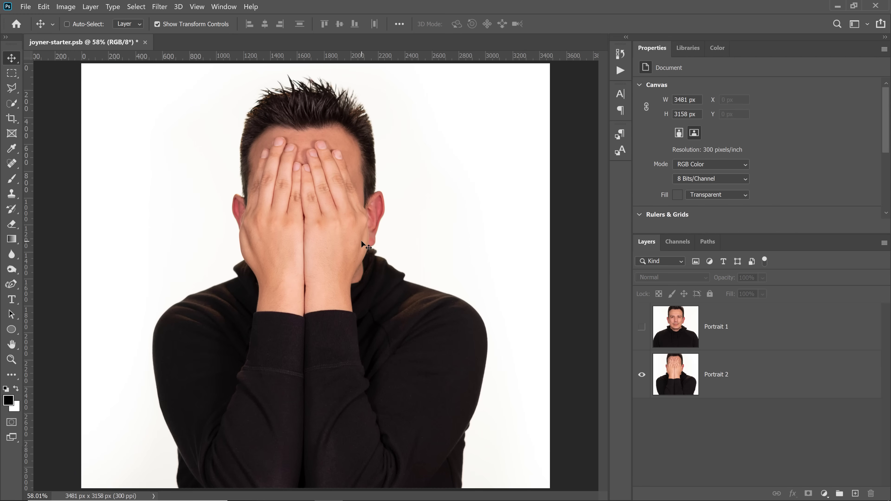
{"action": "left_click", "coordinate": [641, 327]}
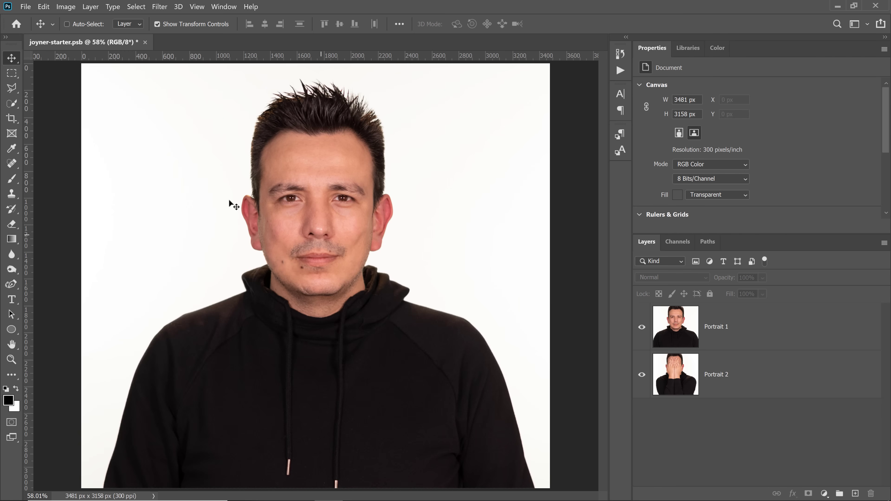
- Crop the canvas around the head and shoulders to about 2244 × 2036 px in the original ratio, keeping the cropped pixels
{"action": "left_click", "coordinate": [11, 118]}
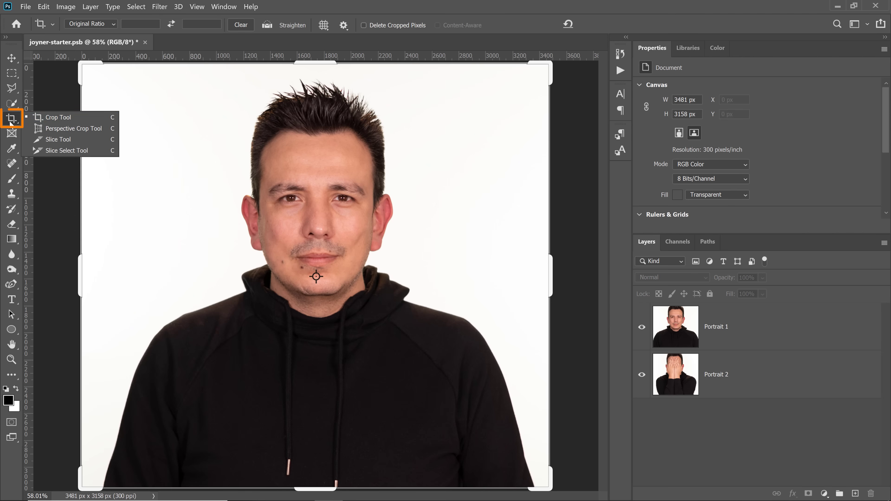
{"action": "left_click", "coordinate": [39, 121]}
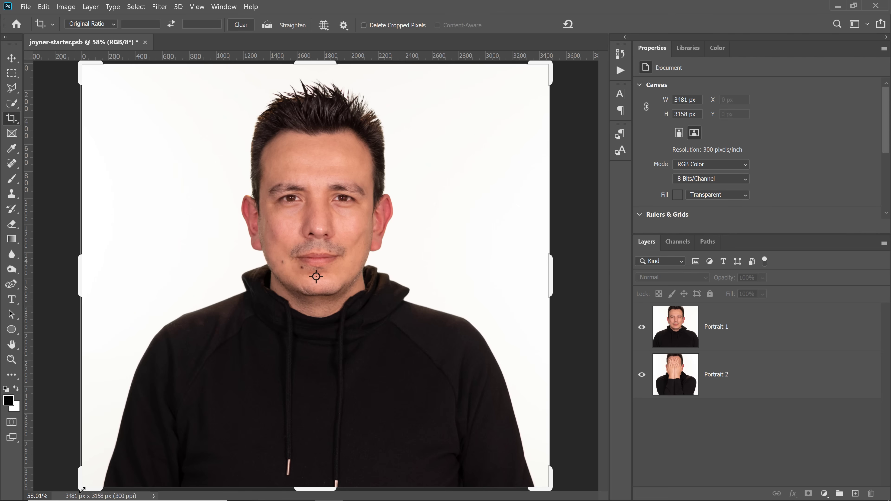
{"action": "left_click_drag", "start_coordinate": [82, 490], "coordinate": [142, 409]}
{"action": "left_click_drag", "start_coordinate": [280, 365], "coordinate": [309, 363]}
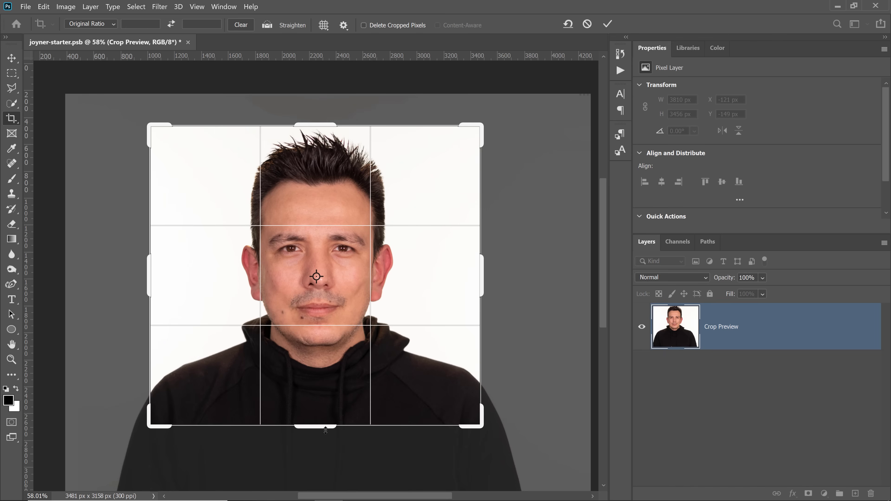
{"action": "left_click_drag", "start_coordinate": [156, 426], "coordinate": [169, 417]}
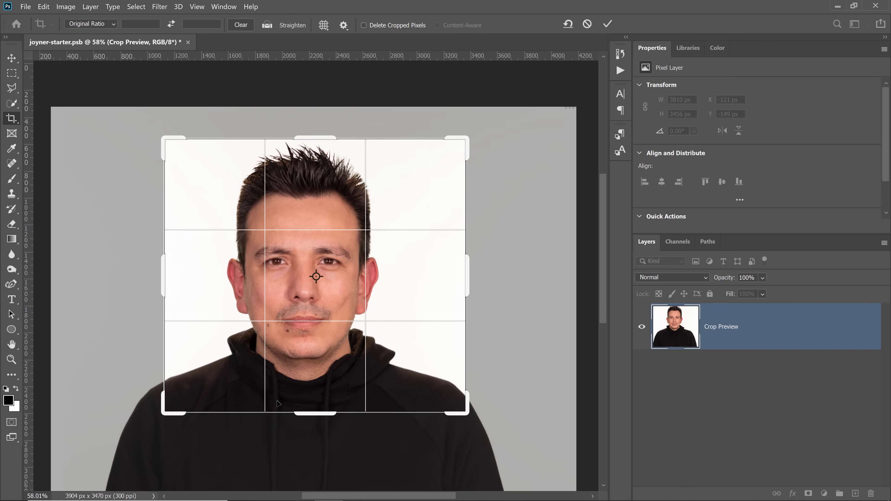
{"action": "left_click_drag", "start_coordinate": [277, 401], "coordinate": [278, 399]}
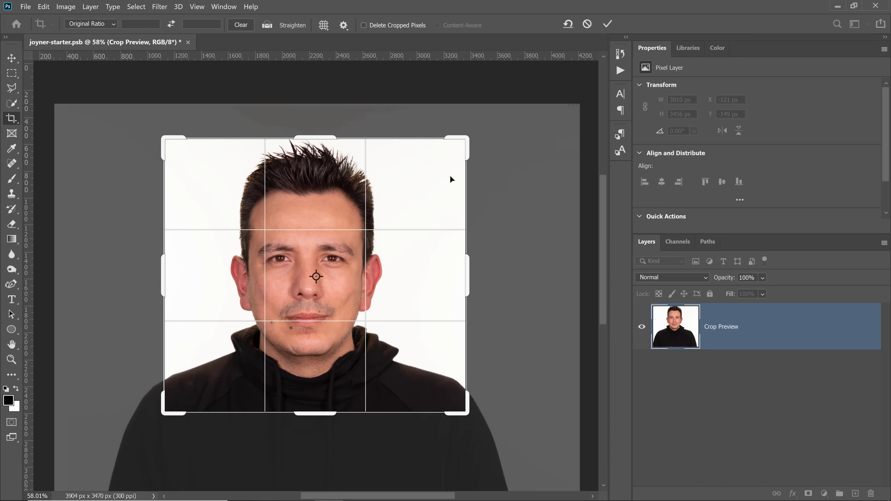
{"action": "left_click", "coordinate": [608, 23]}
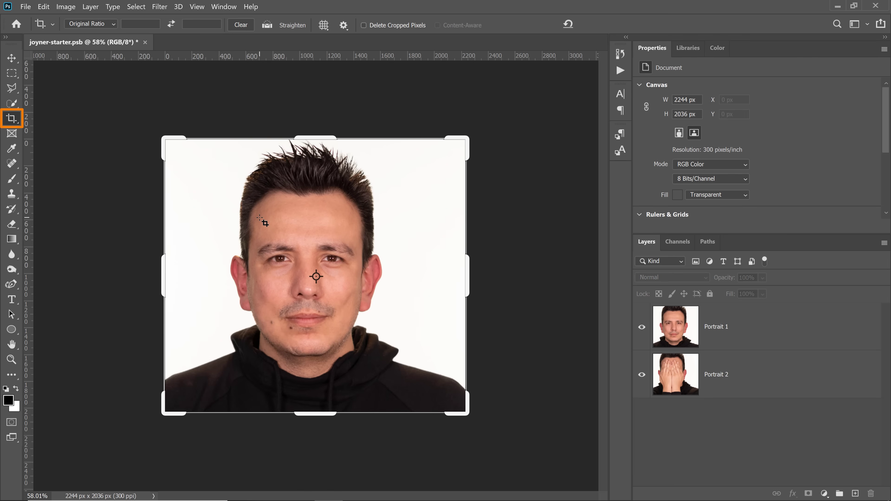
- Reopen the crop and nudge the photo to the right so the face is horizontally centred in the frame
{"action": "left_click", "coordinate": [264, 220]}
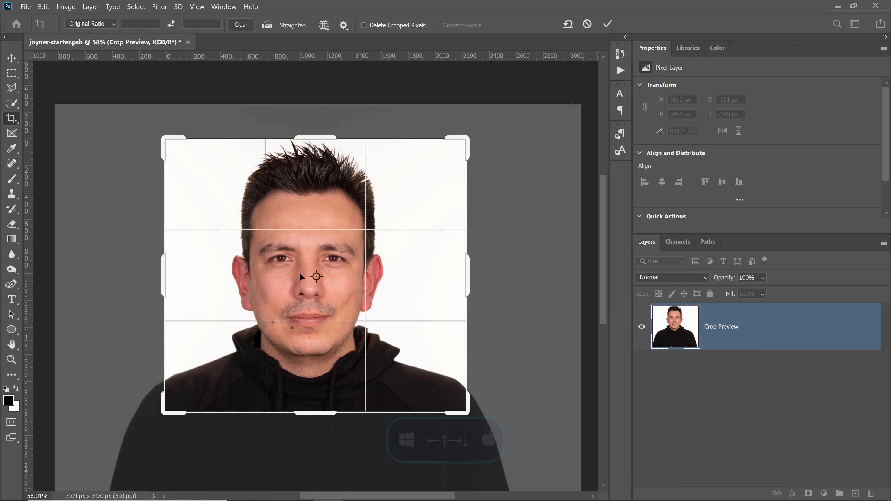
{"action": "key", "text": "Right"}
{"action": "key", "text": "Right"}
{"action": "key", "text": "Right"}
{"action": "key", "text": "Right"}
{"action": "key", "text": "Right"}
{"action": "key", "text": "Right"}
{"action": "key", "text": "Right"}
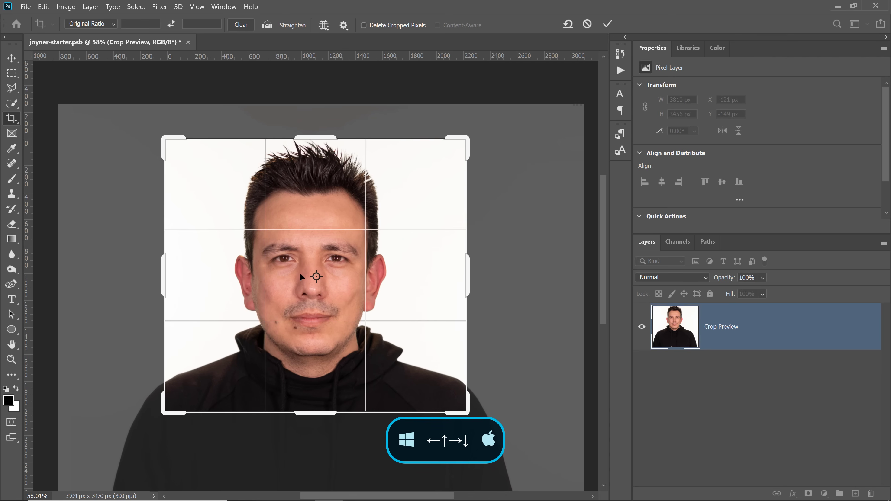
{"action": "key", "text": "Right"}
{"action": "key", "text": "Right"}
{"action": "key", "text": "Right"}
{"action": "key", "text": "Right"}
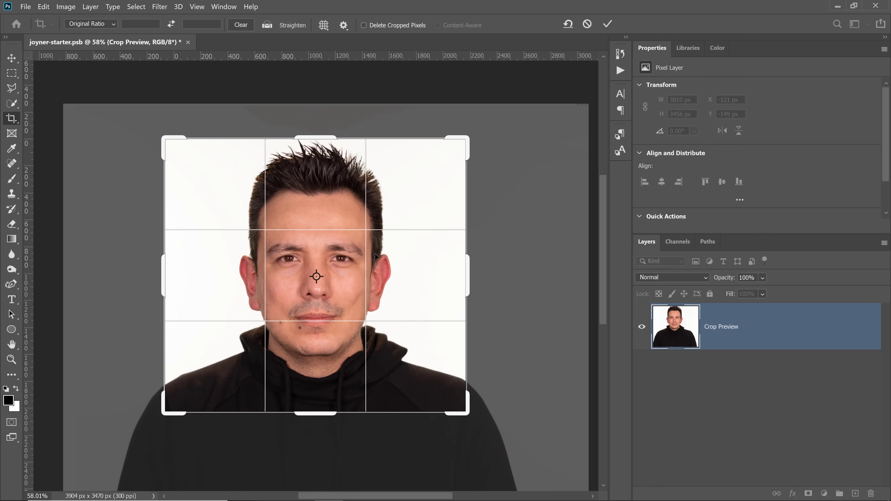
- Nudge the photo down slightly inside the crop frame to leave more room above the hair, and apply the crop
{"action": "key", "text": "Down"}
{"action": "key", "text": "Down"}
{"action": "key", "text": "Down"}
{"action": "key", "text": "Down"}
{"action": "key", "text": "Down"}
{"action": "key", "text": "Down"}
{"action": "key", "text": "Down"}
{"action": "key", "text": "Down"}
{"action": "key", "text": "Down"}
{"action": "key", "text": "Down"}
{"action": "key", "text": "Down"}
{"action": "key", "text": "Down"}
{"action": "key", "text": "Down"}
{"action": "key", "text": "Down"}
{"action": "key", "text": "Down"}
{"action": "key", "text": "Down"}
{"action": "key", "text": "Down"}
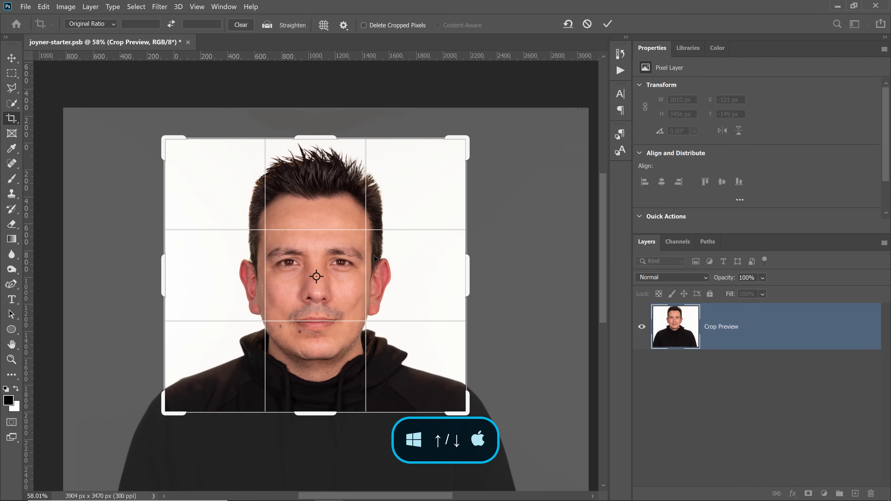
{"action": "left_click", "coordinate": [607, 23]}
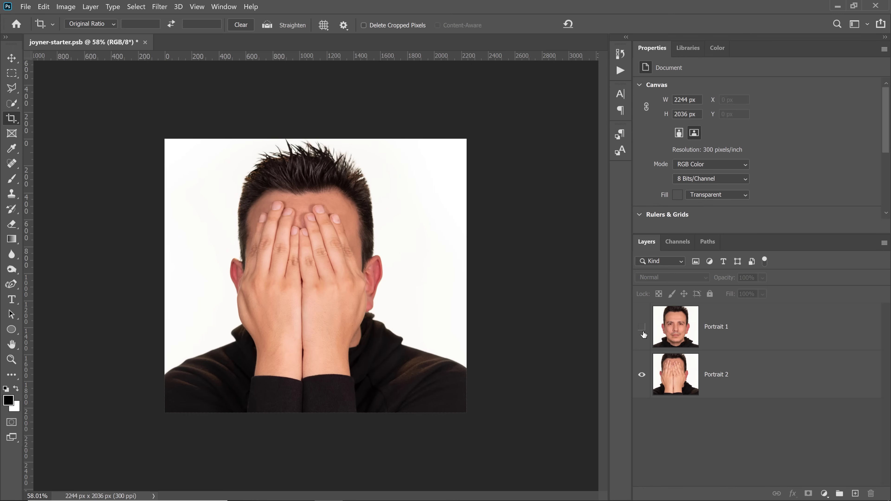
- Show the Portrait 1 layer again and add a layer group named Hands above both portraits
{"action": "left_click", "coordinate": [643, 329]}
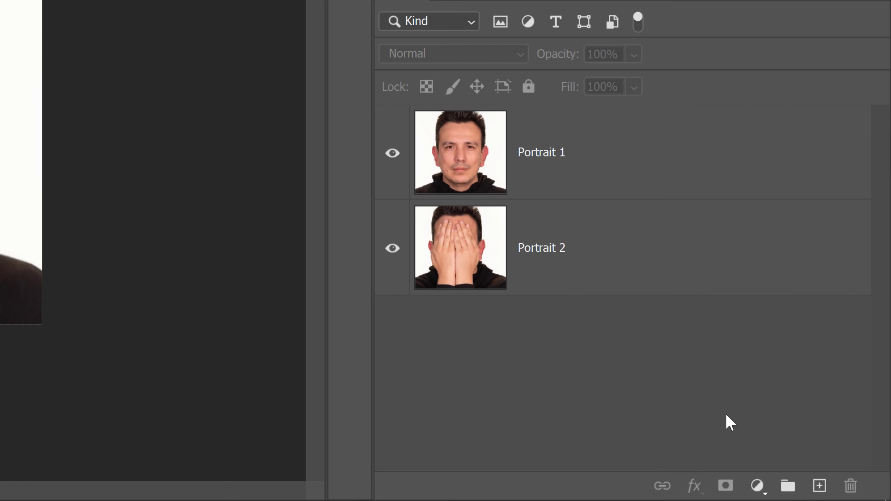
{"action": "left_click", "coordinate": [788, 485]}
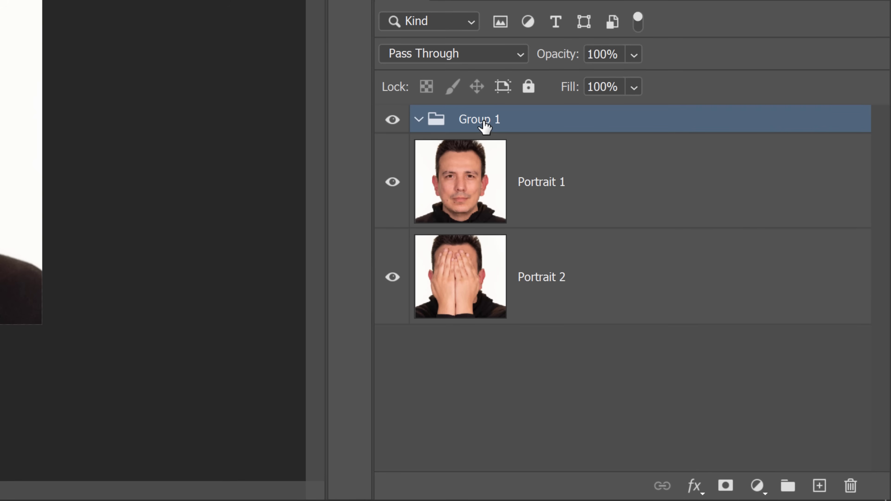
{"action": "double_click", "coordinate": [484, 121]}
{"action": "type", "text": "Hands"}
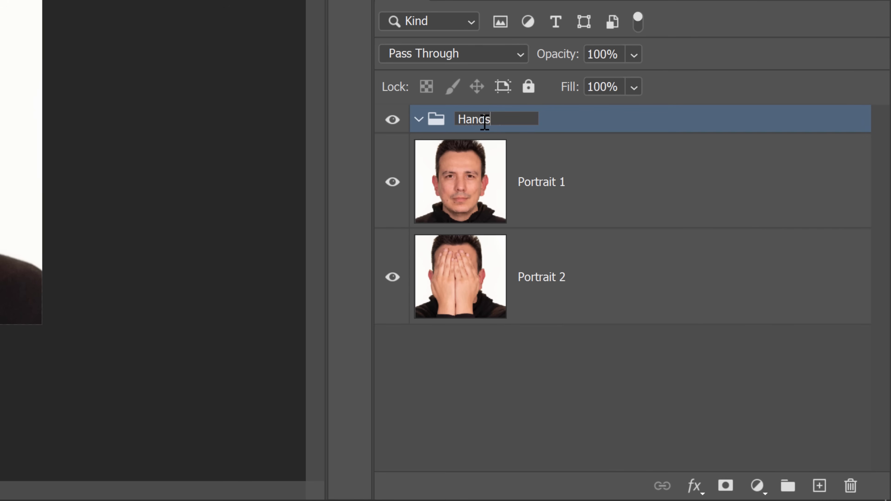
{"action": "left_click", "coordinate": [566, 120]}
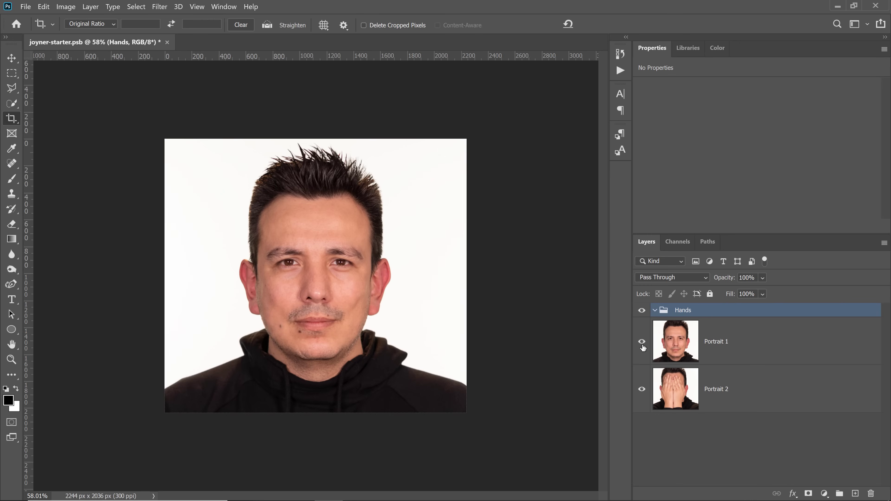
- Hide the Portrait 1 layer and make Portrait 2 the active layer
{"action": "left_click", "coordinate": [392, 182]}
{"action": "left_click", "coordinate": [694, 397]}
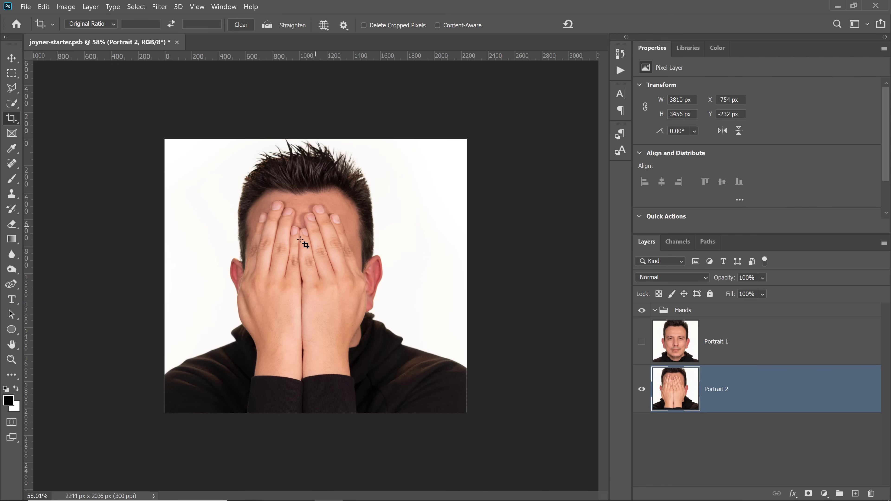
{"action": "left_click", "coordinate": [10, 103]}
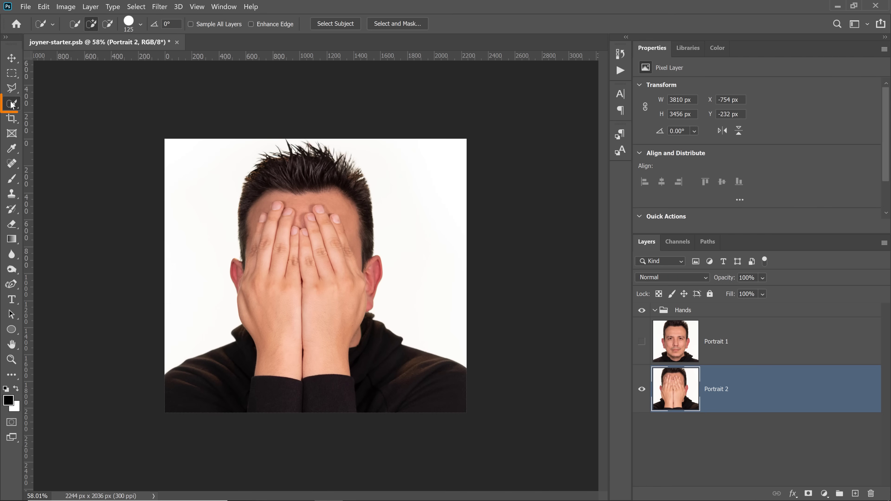
{"action": "left_click", "coordinate": [8, 107]}
- With the Curvature Pen tool in Path mode, trace the outer edge of the image's right-side hand from sleeve to index knuckle
{"action": "left_click", "coordinate": [11, 285]}
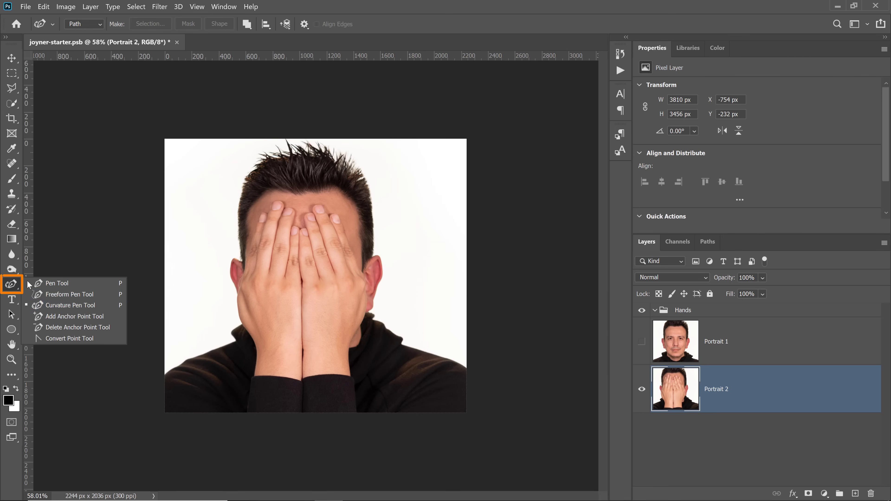
{"action": "left_click", "coordinate": [88, 307]}
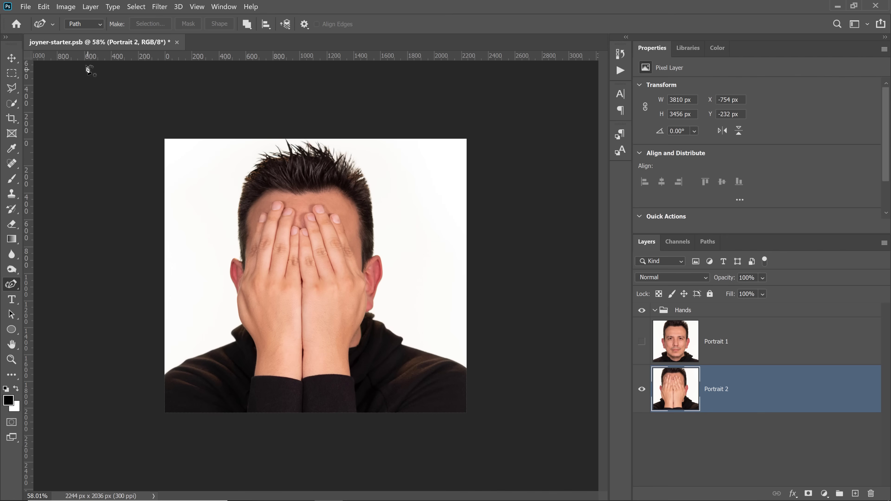
{"action": "left_click", "coordinate": [91, 28]}
{"action": "left_click", "coordinate": [91, 28]}
{"action": "scroll", "coordinate": [362, 342], "scroll_direction": "up", "scroll_amount": 5}
{"action": "left_click", "coordinate": [374, 467]}
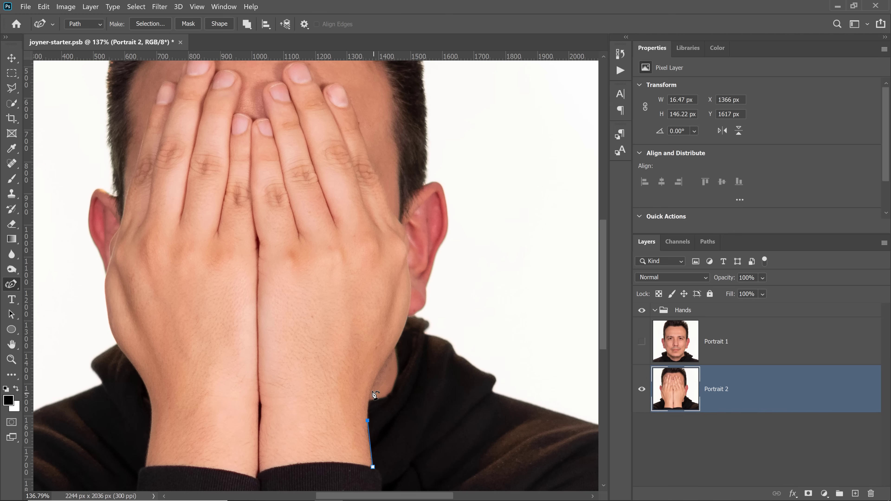
{"action": "left_click", "coordinate": [372, 389]}
{"action": "left_click", "coordinate": [391, 357]}
{"action": "left_click", "coordinate": [401, 332]}
{"action": "left_click", "coordinate": [409, 312]}
{"action": "left_click", "coordinate": [408, 275]}
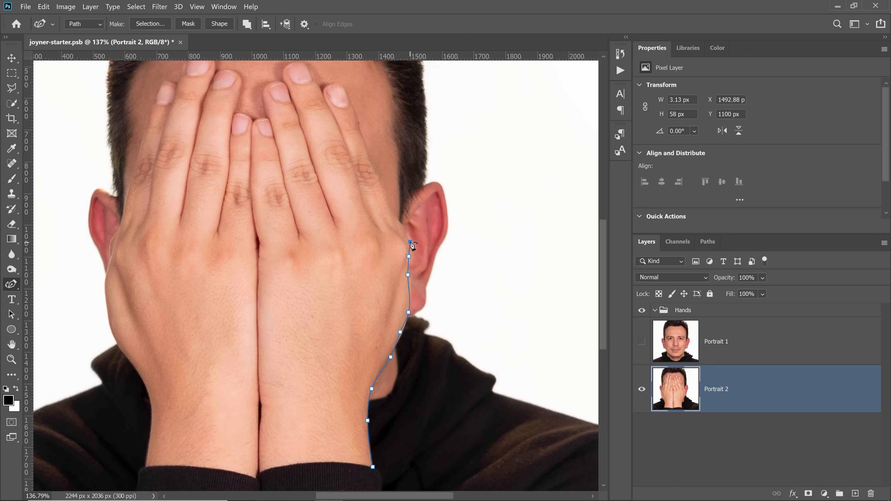
{"action": "left_click", "coordinate": [410, 241]}
{"action": "left_click", "coordinate": [400, 223]}
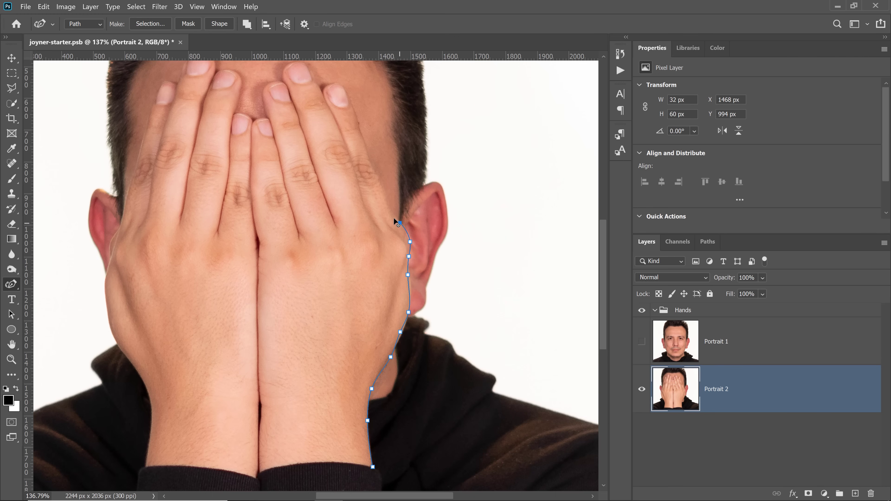
- Extend the path up the outer side of that hand's index finger and around its fingertip
{"action": "left_click", "coordinate": [377, 179]}
{"action": "left_click", "coordinate": [367, 152]}
{"action": "left_click", "coordinate": [362, 134]}
{"action": "left_click", "coordinate": [356, 109]}
{"action": "left_click", "coordinate": [347, 86]}
{"action": "left_click", "coordinate": [334, 83]}
{"action": "left_click", "coordinate": [322, 91]}
- Continue the path around the same hand's middle and ring fingertips, down to where the little finger begins
{"action": "left_click_drag", "start_coordinate": [324, 139], "coordinate": [397, 237]}
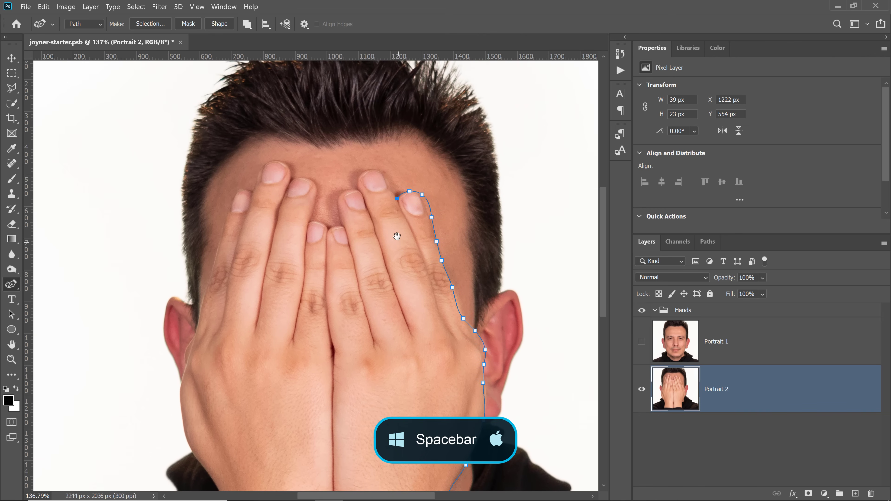
{"action": "left_click", "coordinate": [397, 199]}
{"action": "left_click", "coordinate": [394, 190]}
{"action": "left_click", "coordinate": [384, 175]}
{"action": "left_click", "coordinate": [375, 169]}
{"action": "left_click", "coordinate": [358, 175]}
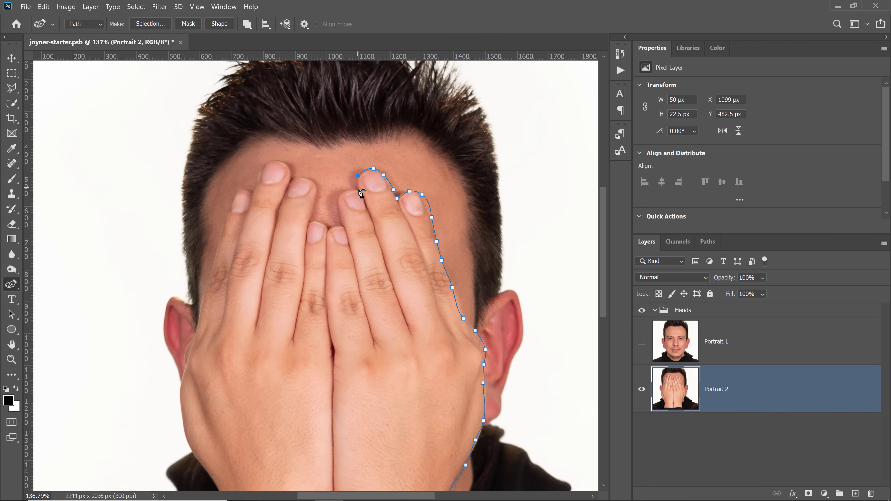
{"action": "left_click", "coordinate": [358, 189]}
{"action": "left_click", "coordinate": [349, 191]}
{"action": "left_click", "coordinate": [340, 198]}
{"action": "left_click", "coordinate": [339, 216]}
{"action": "left_click", "coordinate": [343, 225]}
- Carry the path across the two little fingertips in the centre and up the side of the other hand's ring finger
{"action": "left_click", "coordinate": [332, 226]}
{"action": "left_click", "coordinate": [329, 228]}
{"action": "left_click", "coordinate": [322, 226]}
{"action": "left_click", "coordinate": [317, 221]}
{"action": "left_click", "coordinate": [308, 220]}
{"action": "left_click", "coordinate": [314, 201]}
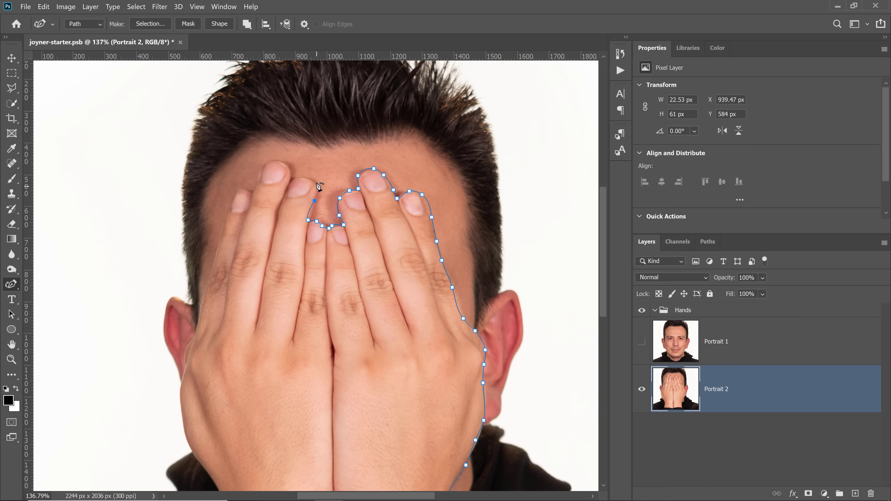
- Trace the path over the other hand's ring fingertip and around the tip of its middle finger
{"action": "left_click", "coordinate": [314, 180]}
{"action": "left_click", "coordinate": [296, 175]}
{"action": "left_click", "coordinate": [289, 180]}
{"action": "left_click", "coordinate": [288, 168]}
{"action": "left_click", "coordinate": [275, 158]}
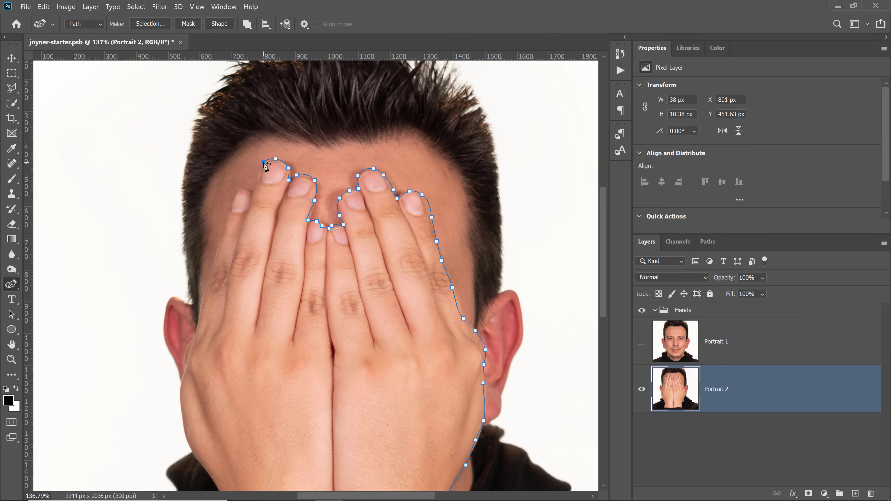
- Continue the path around the index fingertip of the image's left-side hand and down the finger's outer side
{"action": "left_click", "coordinate": [252, 190]}
{"action": "left_click", "coordinate": [241, 190]}
{"action": "left_click", "coordinate": [234, 198]}
{"action": "left_click", "coordinate": [220, 243]}
{"action": "left_click", "coordinate": [205, 296]}
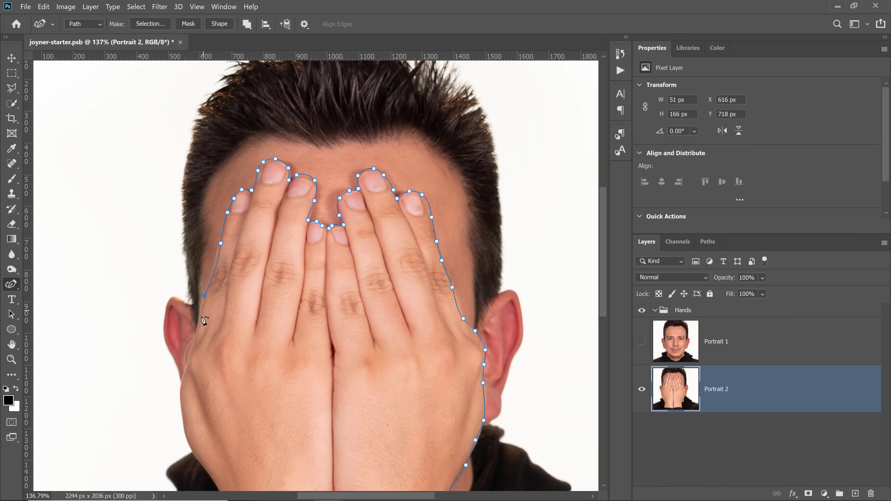
- Trace the outer edge of the image's left-side hand from the index knuckle down to just above the sleeve
{"action": "left_click", "coordinate": [195, 332]}
{"action": "left_click", "coordinate": [185, 351]}
{"action": "left_click", "coordinate": [183, 369]}
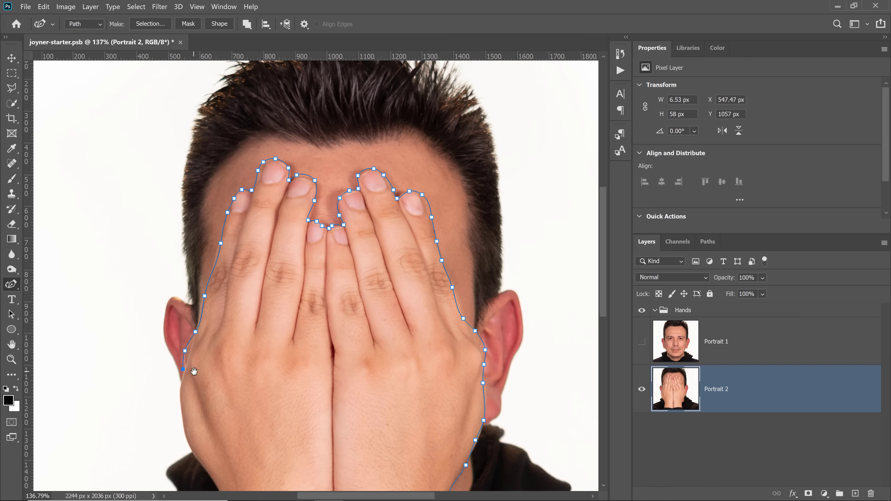
{"action": "left_click_drag", "start_coordinate": [194, 372], "coordinate": [222, 193]}
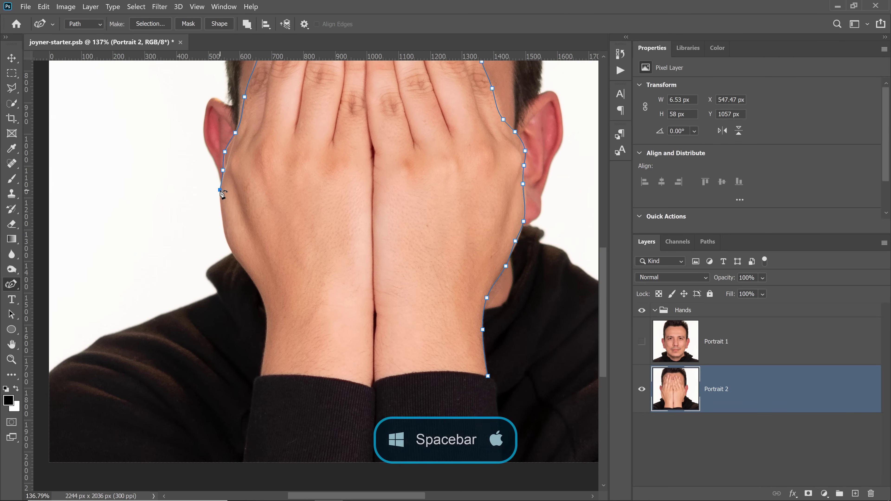
{"action": "left_click", "coordinate": [223, 234]}
{"action": "left_click", "coordinate": [263, 298]}
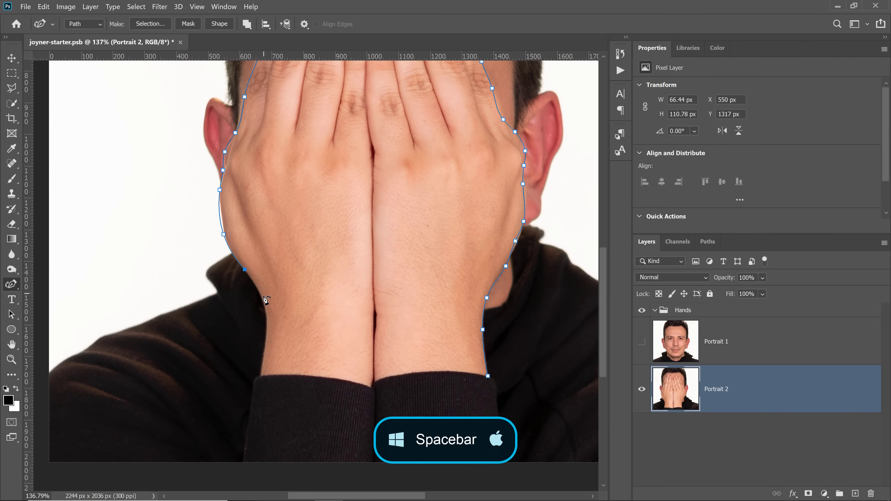
{"action": "left_click", "coordinate": [265, 313]}
{"action": "left_click", "coordinate": [263, 354]}
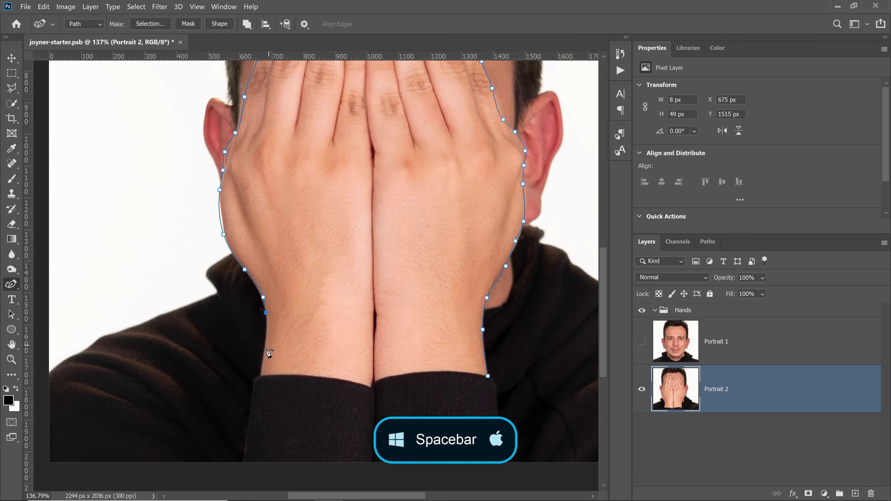
- Carry the path along the cuff edges of both sleeves and close it at its starting point beside the wrist
{"action": "left_click", "coordinate": [259, 378]}
{"action": "left_click", "coordinate": [314, 371]}
{"action": "left_click", "coordinate": [376, 386]}
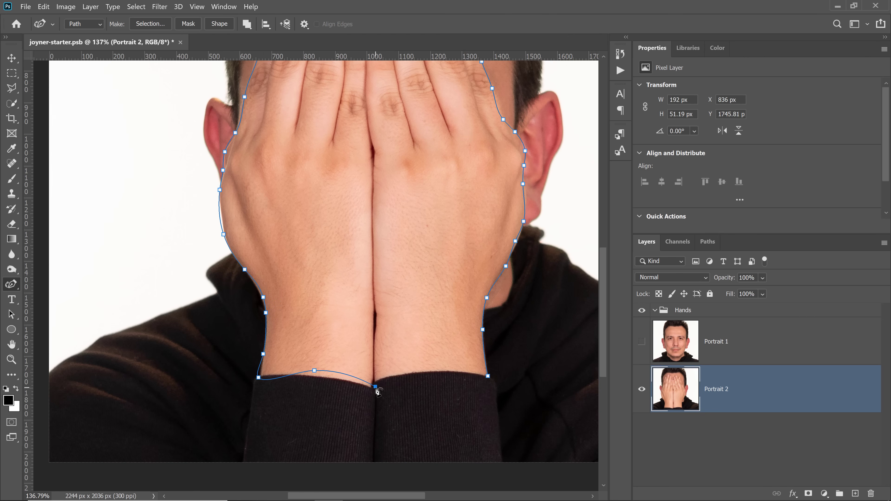
{"action": "left_click", "coordinate": [387, 378]}
{"action": "left_click", "coordinate": [464, 372]}
{"action": "left_click", "coordinate": [488, 376]}
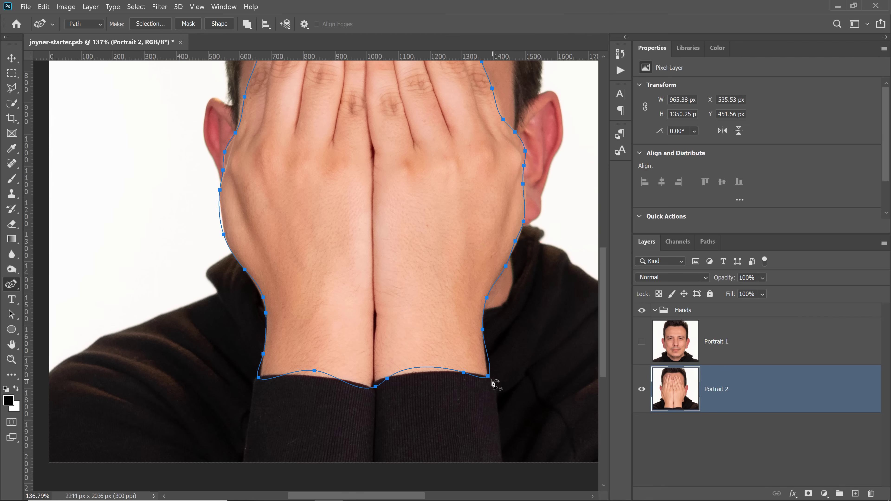
{"action": "left_click", "coordinate": [488, 376]}
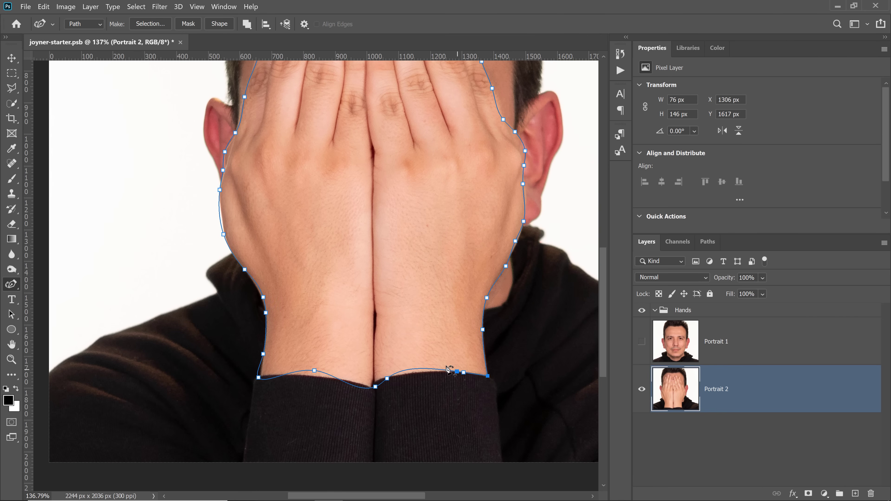
- Refine the closed path with the Curvature Pen at the wrists, fitting it to the cuff edges with a corner point where the sleeves meet
{"action": "right_click", "coordinate": [15, 287]}
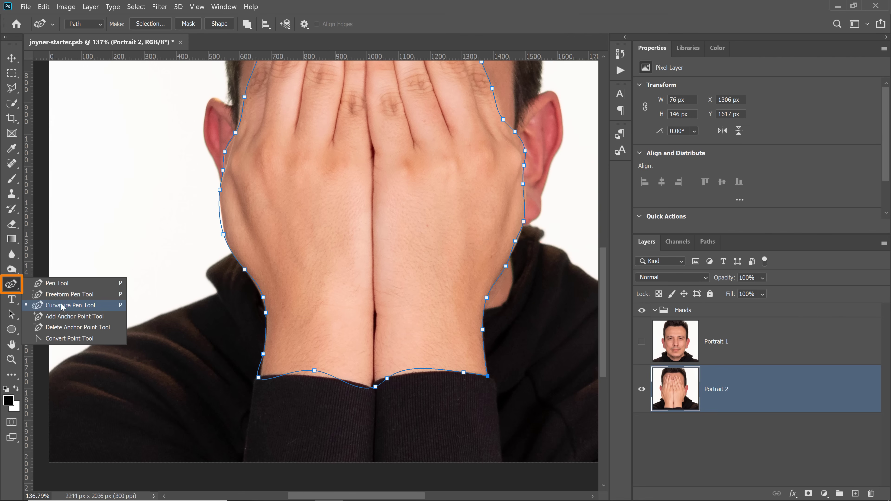
{"action": "left_click", "coordinate": [81, 306]}
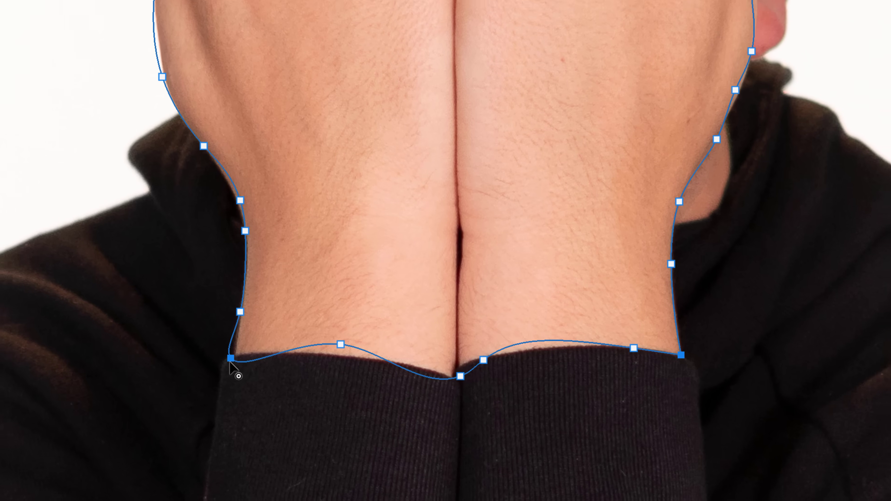
{"action": "left_click", "coordinate": [230, 358]}
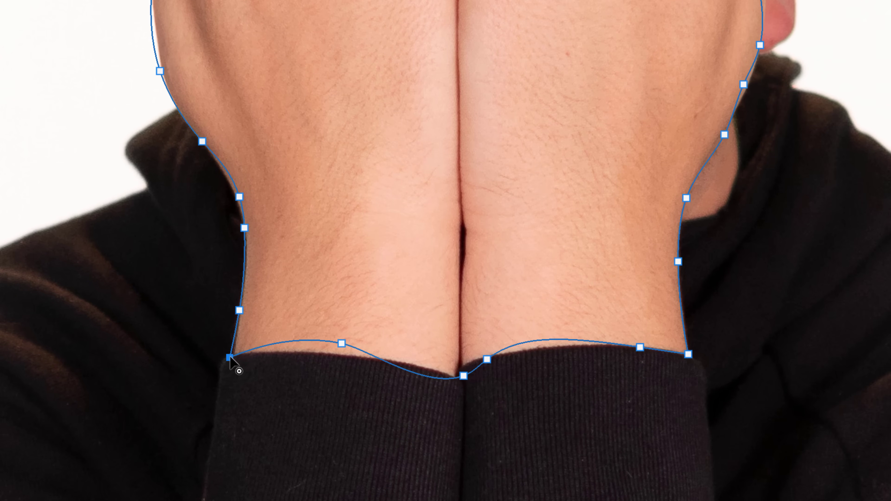
{"action": "left_click_drag", "start_coordinate": [230, 358], "coordinate": [233, 356]}
{"action": "left_click_drag", "start_coordinate": [342, 343], "coordinate": [338, 355]}
{"action": "double_click", "coordinate": [463, 376]}
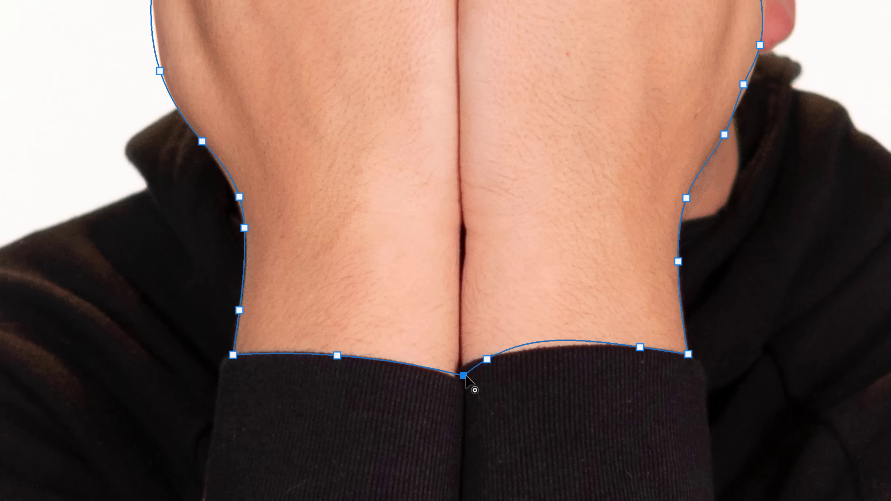
{"action": "left_click_drag", "start_coordinate": [464, 376], "coordinate": [457, 377]}
- Adjust the path points along the outer edge of the image's left-side hand so the curve follows the wrist and palm side closely
{"action": "left_click_drag", "start_coordinate": [239, 198], "coordinate": [237, 198]}
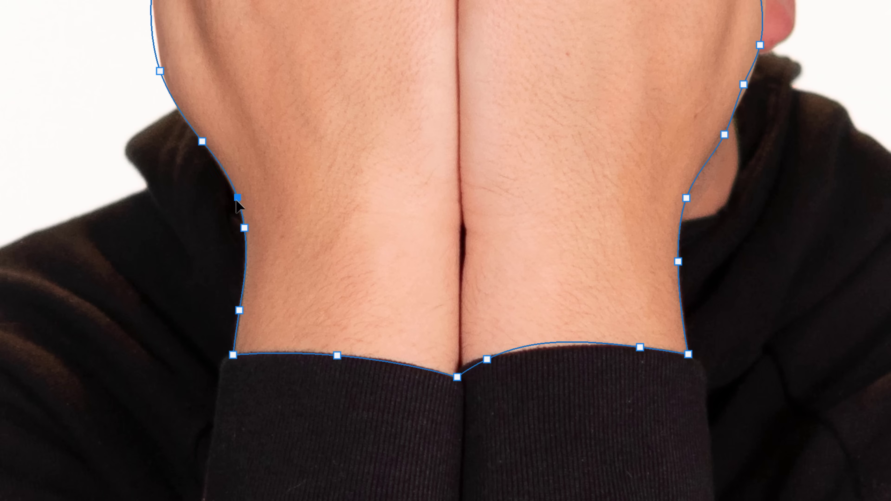
{"action": "left_click_drag", "start_coordinate": [160, 72], "coordinate": [164, 75]}
{"action": "scroll", "coordinate": [164, 74], "scroll_direction": "up", "scroll_amount": 3}
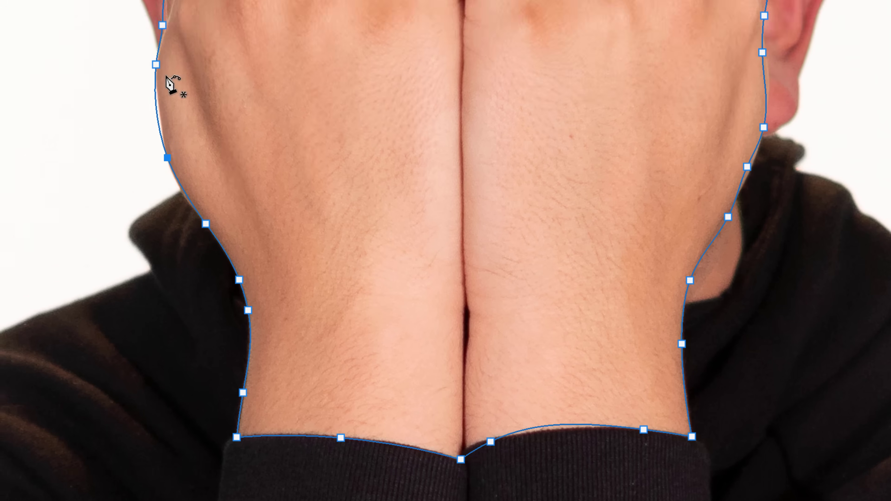
{"action": "scroll", "coordinate": [167, 78], "scroll_direction": "up", "scroll_amount": 6}
{"action": "left_click", "coordinate": [163, 239]}
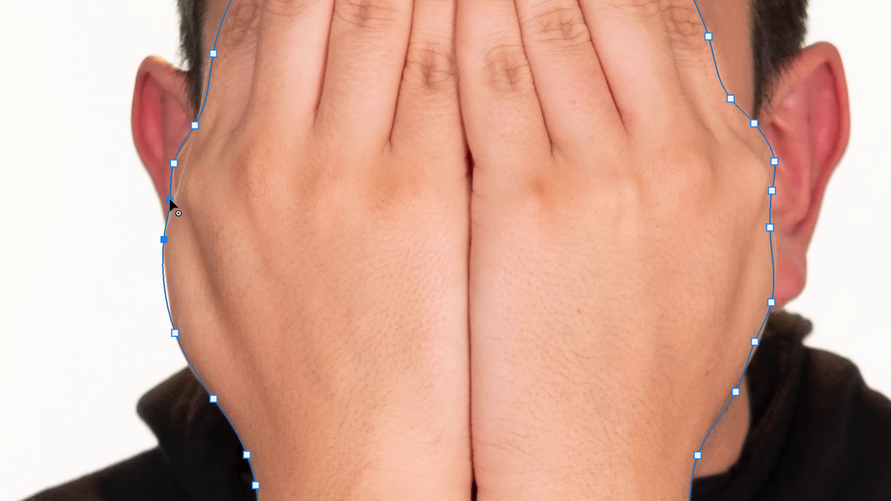
{"action": "left_click_drag", "start_coordinate": [165, 292], "coordinate": [172, 299]}
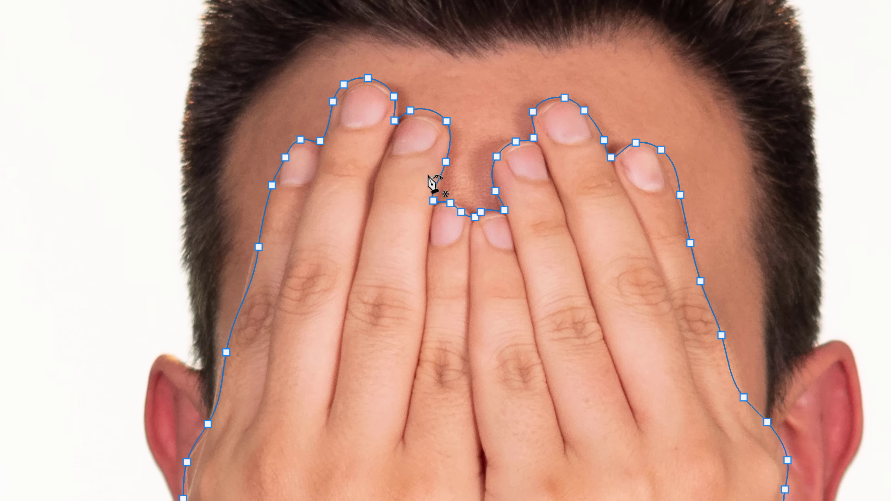
- Reposition the path point between the left-side hand's ring finger and little fingertip and make it a corner point
{"action": "scroll", "coordinate": [423, 171], "scroll_direction": "up", "scroll_amount": 6}
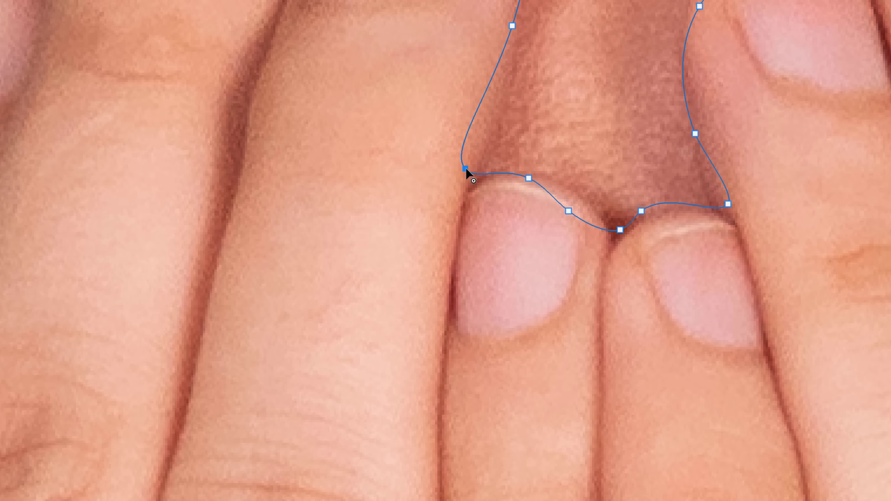
{"action": "left_click_drag", "start_coordinate": [428, 184], "coordinate": [445, 192]}
{"action": "double_click", "coordinate": [481, 177]}
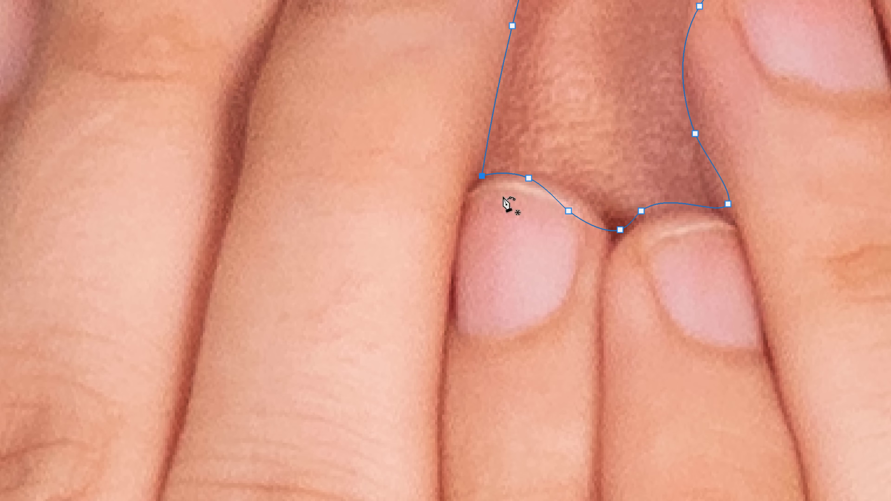
{"action": "left_click_drag", "start_coordinate": [541, 168], "coordinate": [543, 259]}
- Set a corner point between the two little fingertips and reshape the path to follow the top of each one
{"action": "left_click", "coordinate": [596, 318]}
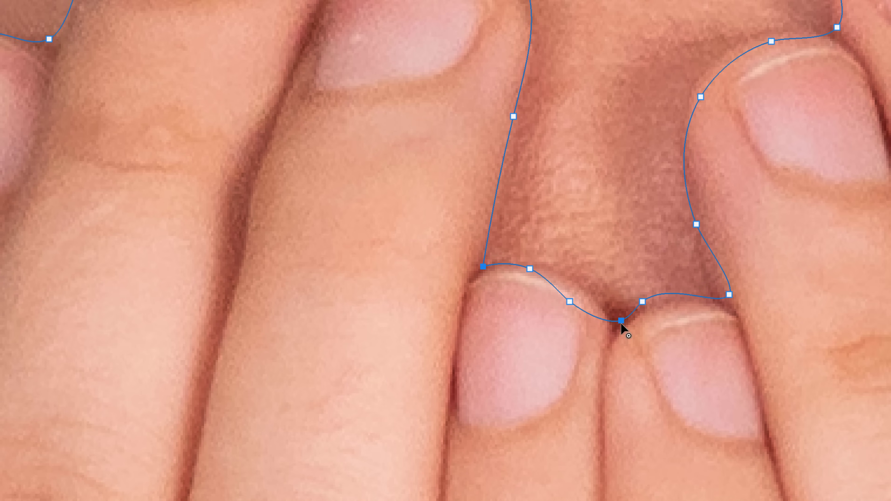
{"action": "left_click_drag", "start_coordinate": [622, 322], "coordinate": [616, 335]}
{"action": "double_click", "coordinate": [617, 335]}
{"action": "left_click_drag", "start_coordinate": [570, 305], "coordinate": [581, 286]}
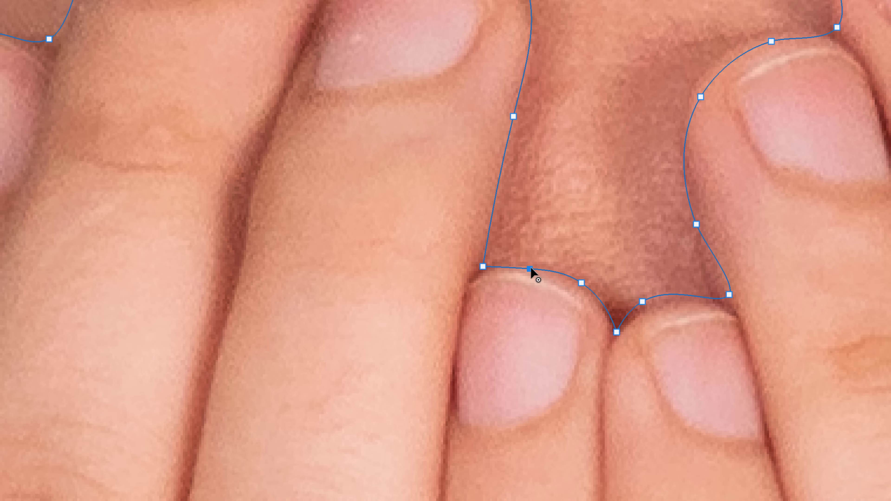
{"action": "left_click_drag", "start_coordinate": [531, 270], "coordinate": [533, 264]}
{"action": "left_click_drag", "start_coordinate": [729, 296], "coordinate": [707, 304]}
{"action": "left_click_drag", "start_coordinate": [645, 303], "coordinate": [647, 312]}
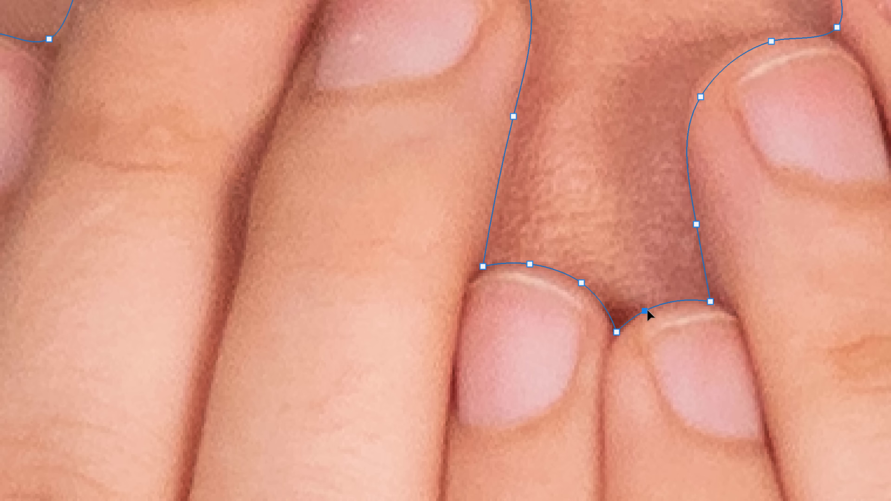
- Fit the path around the right-side hand's ring fingertip, making a corner beside the middle finger and removing the surplus anchor point
{"action": "left_click_drag", "start_coordinate": [738, 247], "coordinate": [597, 484]}
{"action": "left_click", "coordinate": [545, 365]}
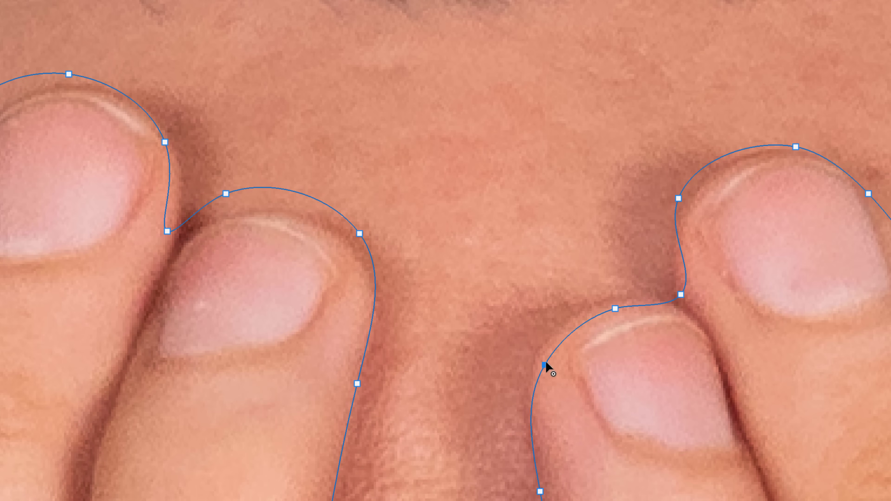
{"action": "left_click_drag", "start_coordinate": [546, 362], "coordinate": [538, 353]}
{"action": "left_click_drag", "start_coordinate": [616, 307], "coordinate": [614, 302]}
{"action": "left_click", "coordinate": [648, 302]}
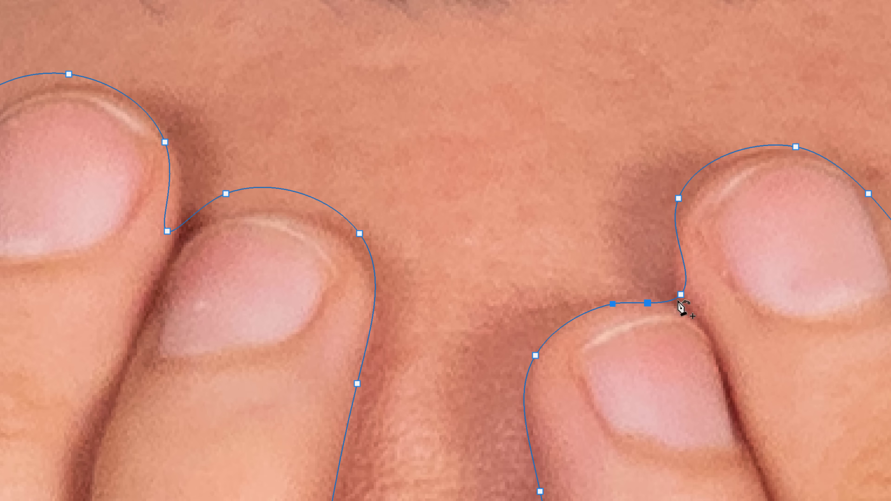
{"action": "left_click_drag", "start_coordinate": [682, 297], "coordinate": [673, 301]}
{"action": "double_click", "coordinate": [673, 301]}
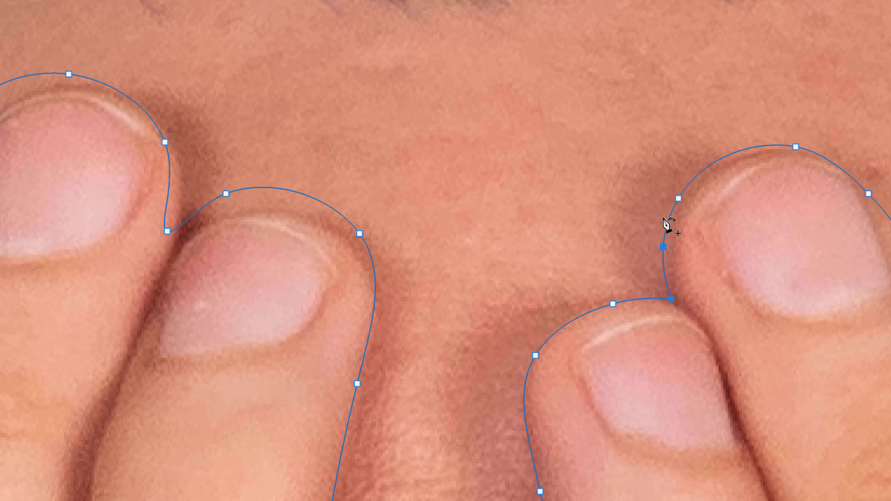
{"action": "key", "text": "Delete"}
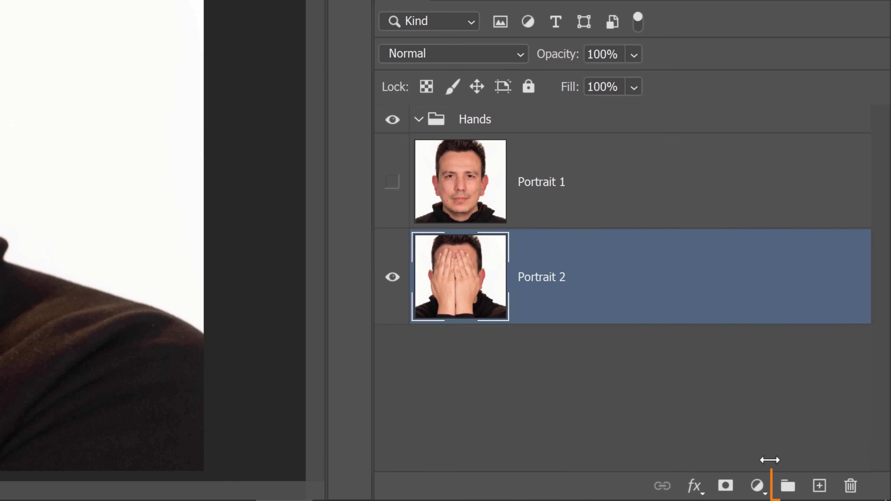
- Create a new layer group at the top inside the Hands group and name it Hands Mask
{"action": "left_click", "coordinate": [789, 489]}
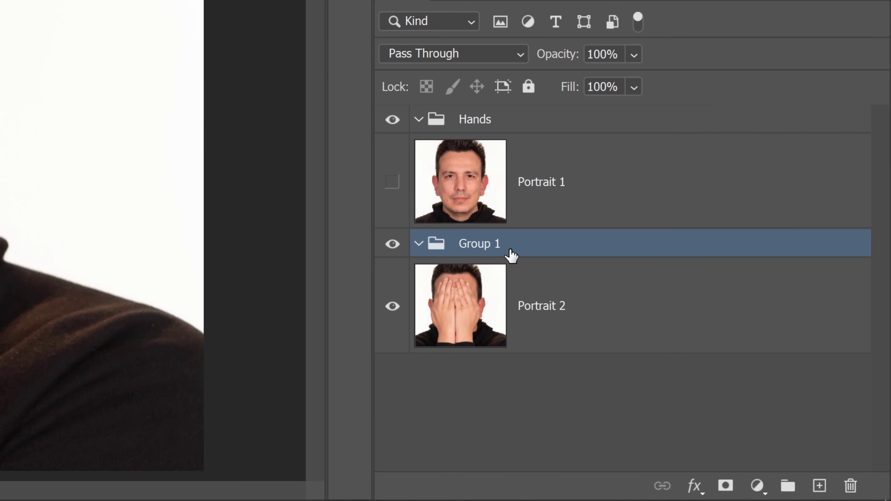
{"action": "left_click_drag", "start_coordinate": [482, 251], "coordinate": [473, 122]}
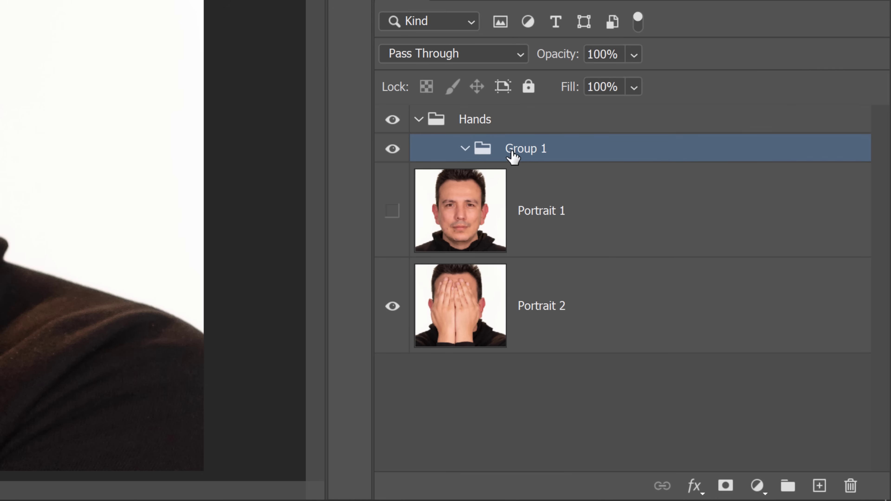
{"action": "double_click", "coordinate": [524, 150]}
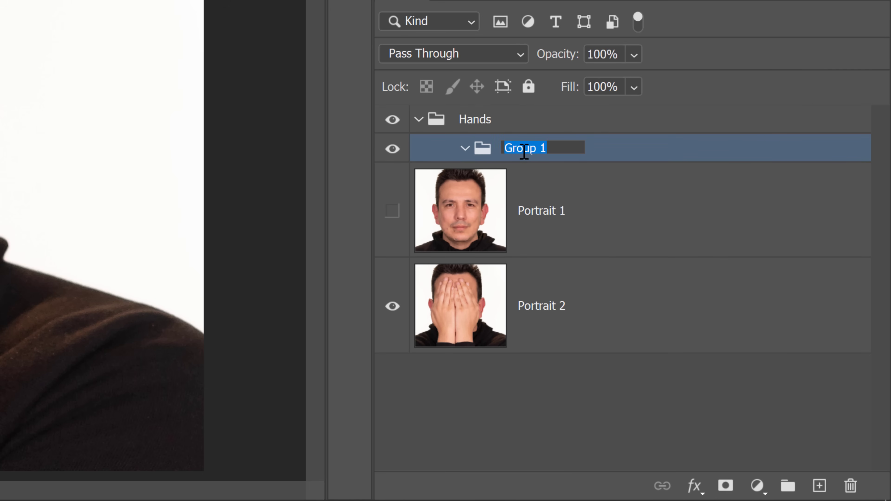
{"action": "type", "text": "Hands Mask"}
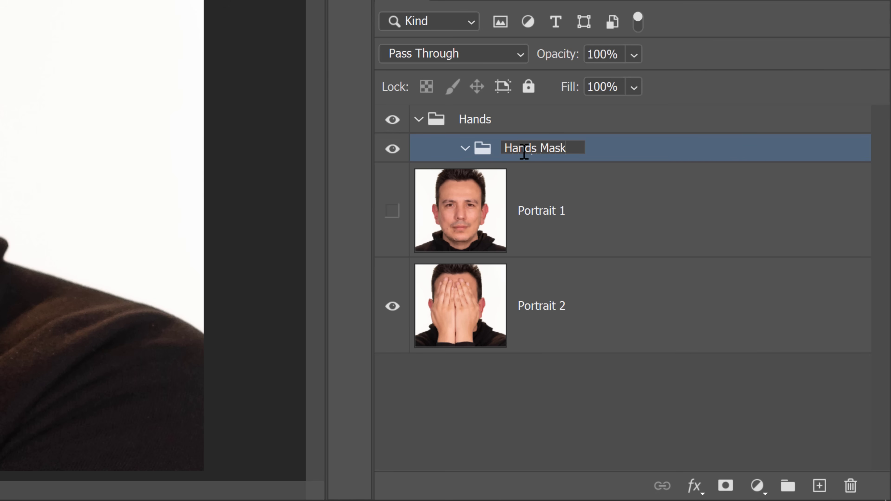
{"action": "key", "text": "Return"}
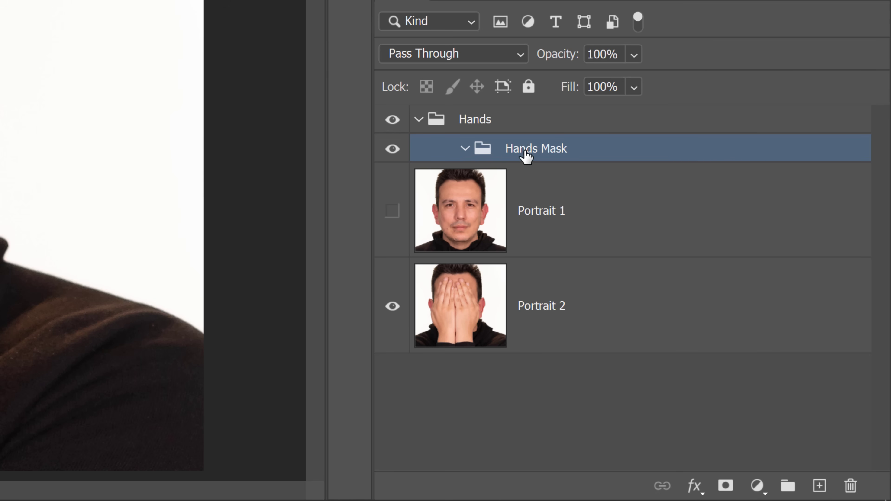
- Move the Portrait 2 layer into the Hands Mask group and apply the hands path to that group as a vector mask
{"action": "left_click", "coordinate": [492, 325]}
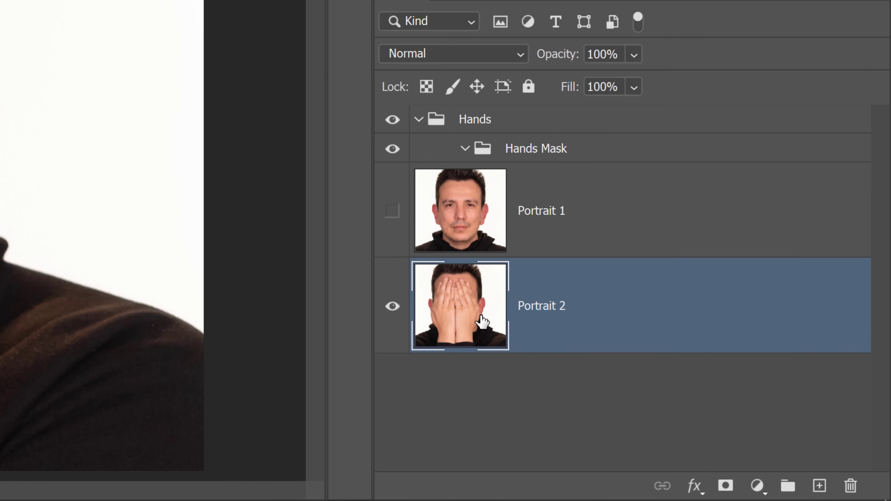
{"action": "left_click_drag", "start_coordinate": [491, 324], "coordinate": [547, 152]}
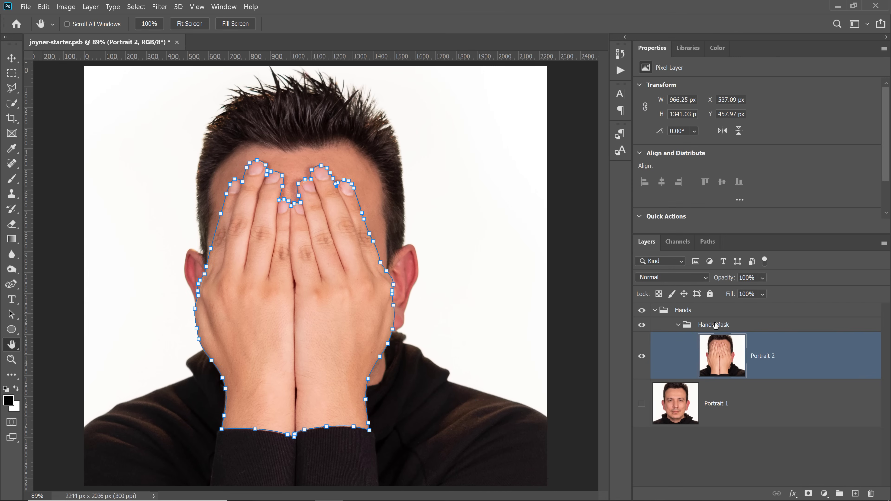
{"action": "left_click", "coordinate": [681, 314]}
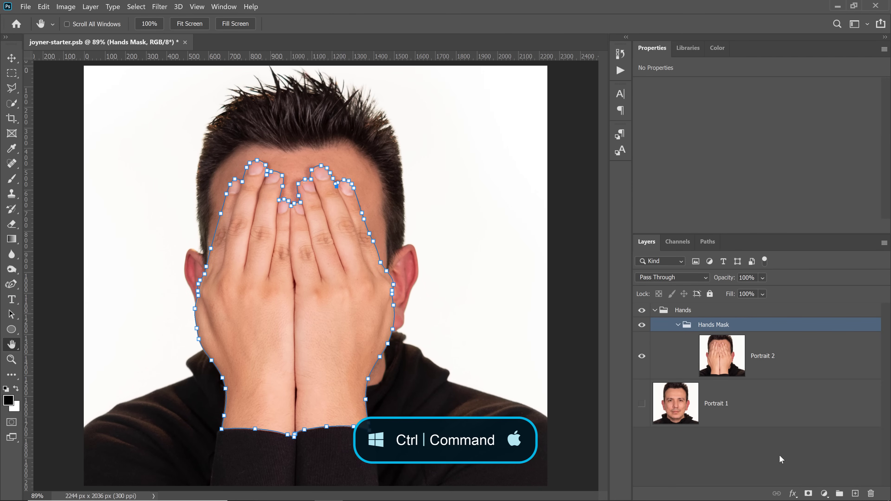
{"action": "left_click", "coordinate": [809, 494], "text": "ctrl"}
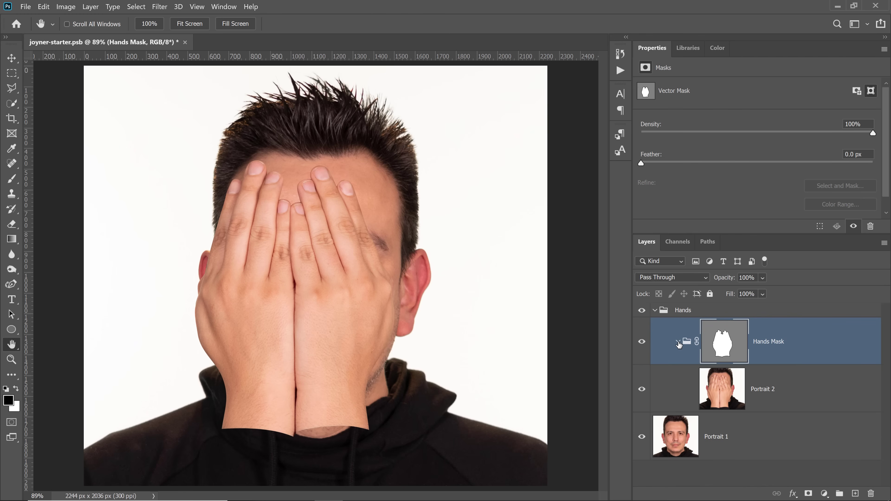
- Collapse and hide the Hands Mask group, and make Portrait 1 the active layer
{"action": "left_click", "coordinate": [678, 342]}
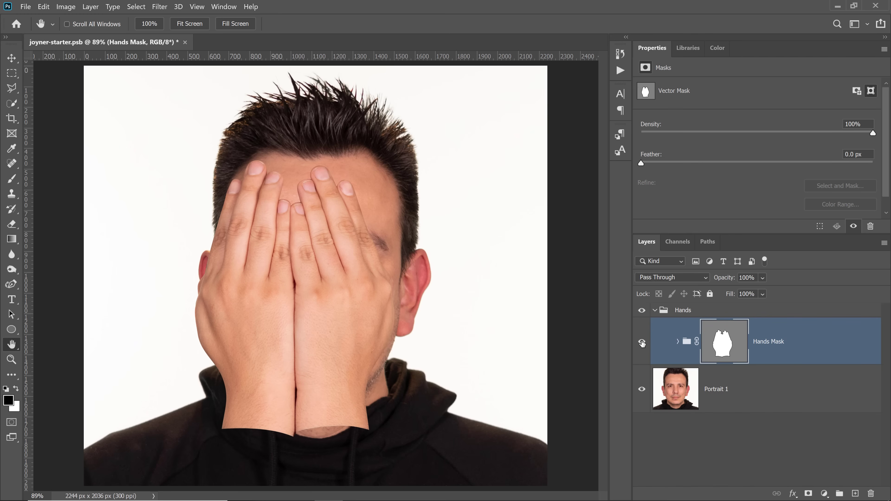
{"action": "left_click", "coordinate": [642, 342]}
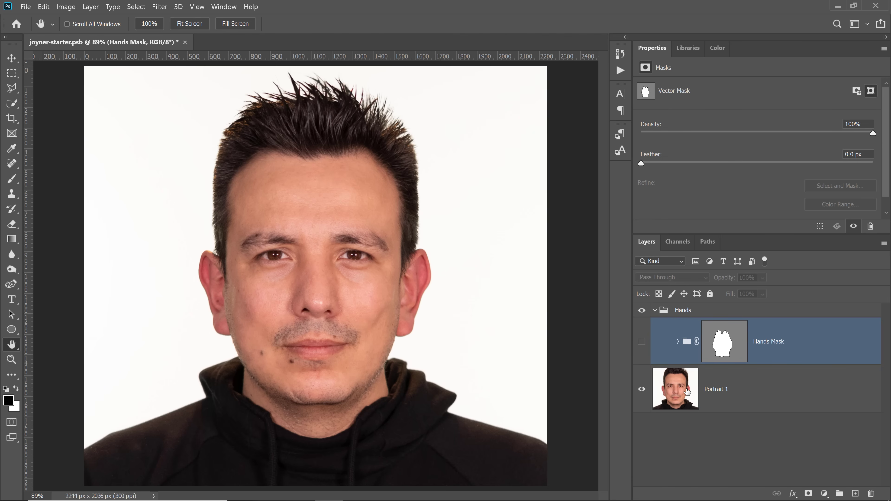
{"action": "left_click", "coordinate": [716, 389]}
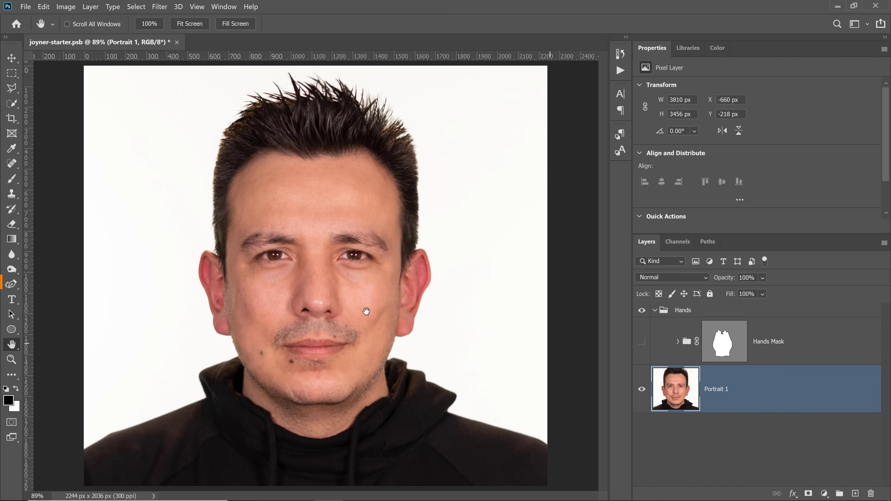
- Start a Curvature Pen path at the forehead's left corner and trace down the hairline to the left ear
{"action": "left_click", "coordinate": [11, 283]}
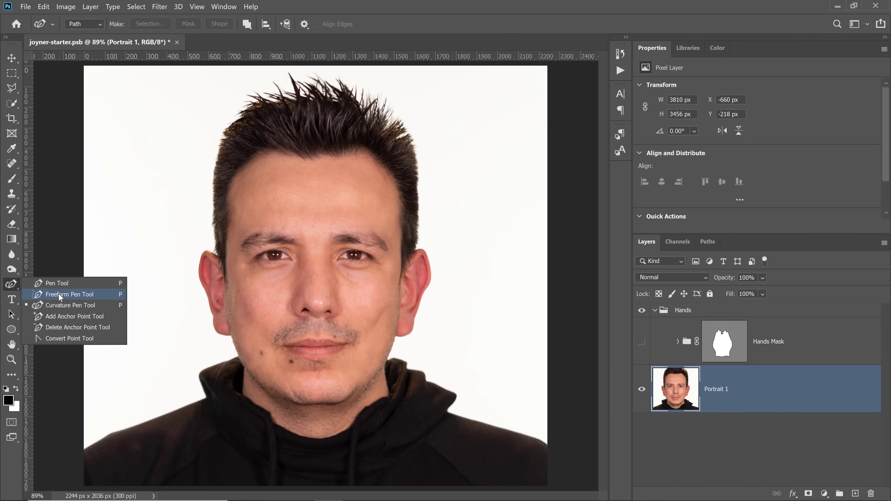
{"action": "left_click", "coordinate": [65, 306]}
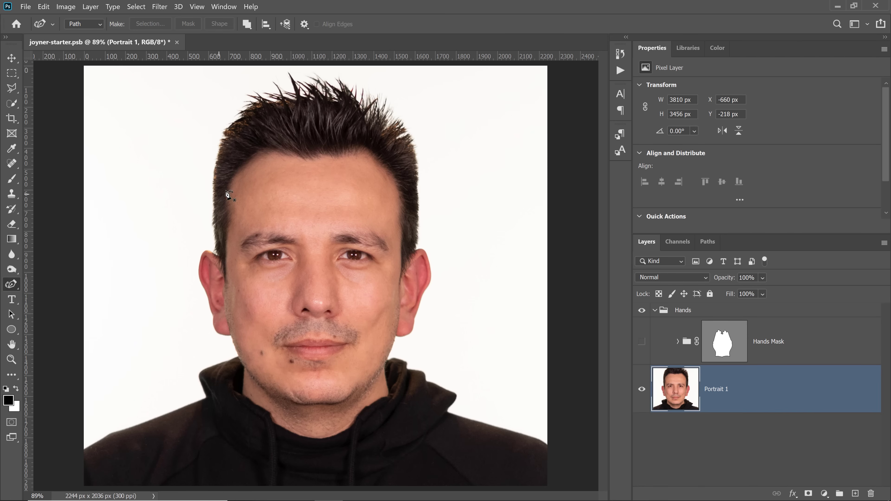
{"action": "left_click", "coordinate": [249, 166]}
{"action": "left_click", "coordinate": [230, 184]}
{"action": "left_click", "coordinate": [227, 218]}
{"action": "left_click", "coordinate": [225, 252]}
{"action": "left_click", "coordinate": [225, 278]}
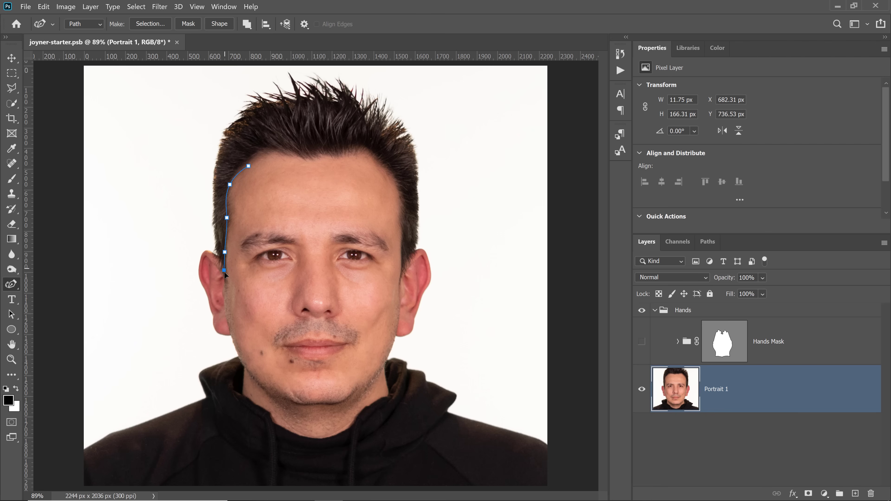
- Continue the path down the left cheek and jaw, along the neck and onto the hoodie's inner edge
{"action": "left_click", "coordinate": [227, 314]}
{"action": "left_click_drag", "start_coordinate": [233, 343], "coordinate": [238, 346]}
{"action": "left_click", "coordinate": [243, 367]}
{"action": "left_click", "coordinate": [242, 386]}
{"action": "left_click", "coordinate": [242, 394]}
{"action": "left_click", "coordinate": [262, 410]}
{"action": "left_click", "coordinate": [268, 413]}
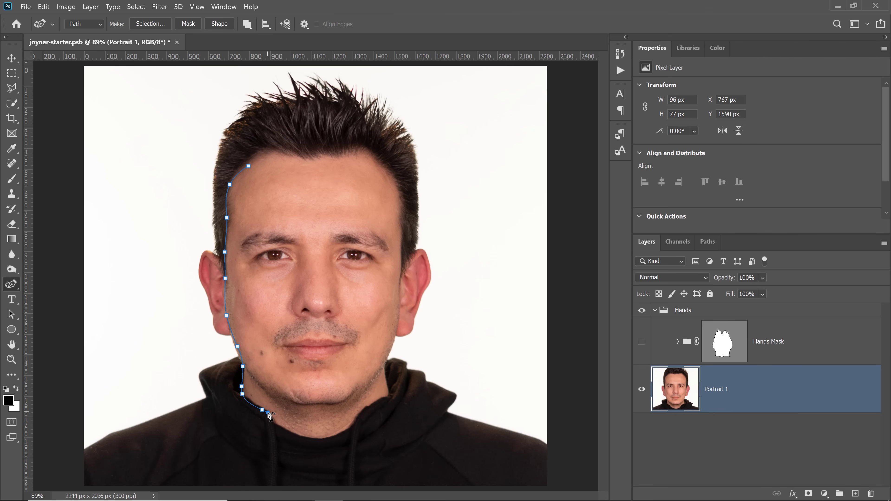
- Trace the path along the hoodie collar beneath the neck and back up to the right side of the jaw
{"action": "left_click", "coordinate": [271, 424]}
{"action": "left_click", "coordinate": [289, 432]}
{"action": "left_click", "coordinate": [310, 440]}
{"action": "left_click", "coordinate": [343, 433]}
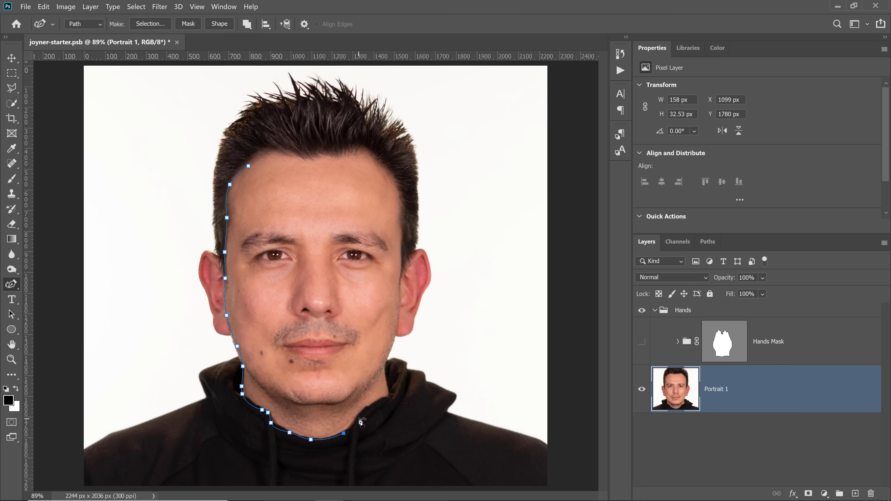
{"action": "left_click", "coordinate": [358, 417]}
{"action": "left_click", "coordinate": [367, 405]}
{"action": "left_click", "coordinate": [379, 401]}
{"action": "left_click", "coordinate": [388, 400]}
{"action": "left_click", "coordinate": [391, 390]}
{"action": "left_click", "coordinate": [382, 367]}
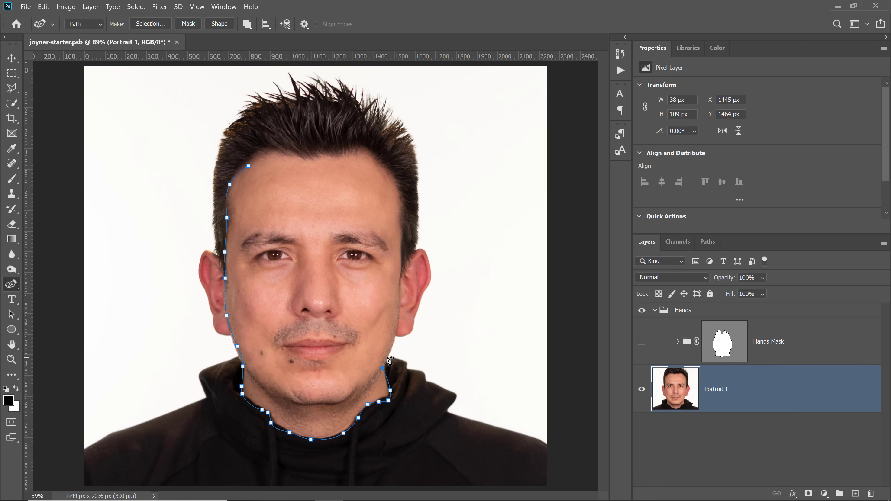
- Continue the path up the right jaw and cheek, past the ear, to the forehead's right corner
{"action": "left_click", "coordinate": [388, 355]}
{"action": "left_click", "coordinate": [398, 299]}
{"action": "left_click", "coordinate": [400, 263]}
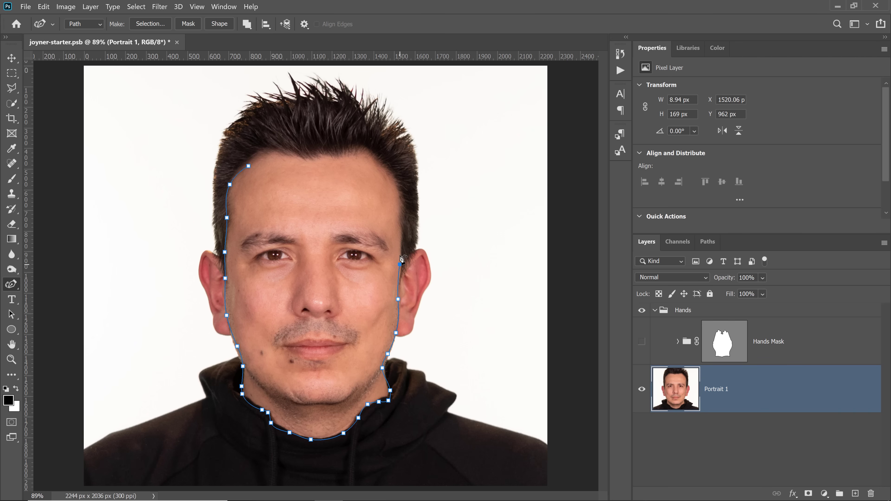
{"action": "left_click", "coordinate": [397, 228]}
{"action": "left_click", "coordinate": [387, 182]}
{"action": "left_click", "coordinate": [371, 161]}
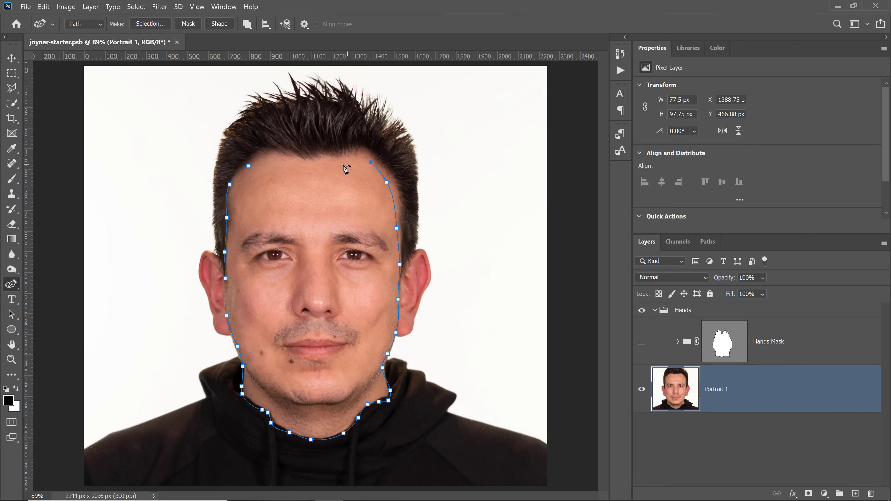
- Trace across the forehead just below the hairline and close the face path at its starting point
{"action": "left_click", "coordinate": [341, 165]}
{"action": "left_click", "coordinate": [318, 166]}
{"action": "left_click", "coordinate": [268, 160]}
{"action": "left_click", "coordinate": [248, 166]}
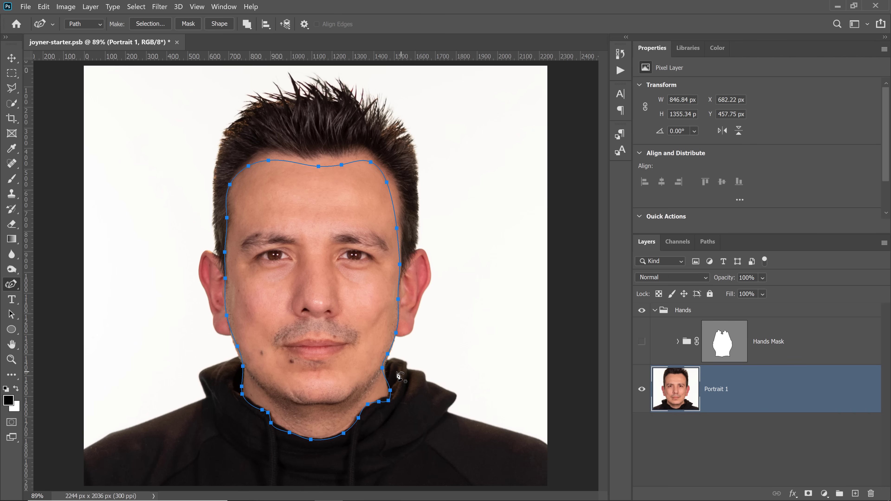
- Reposition the anchor points at the right jaw and neck so the path follows the skin edge
{"action": "scroll", "coordinate": [386, 379], "scroll_direction": "up", "scroll_amount": 6}
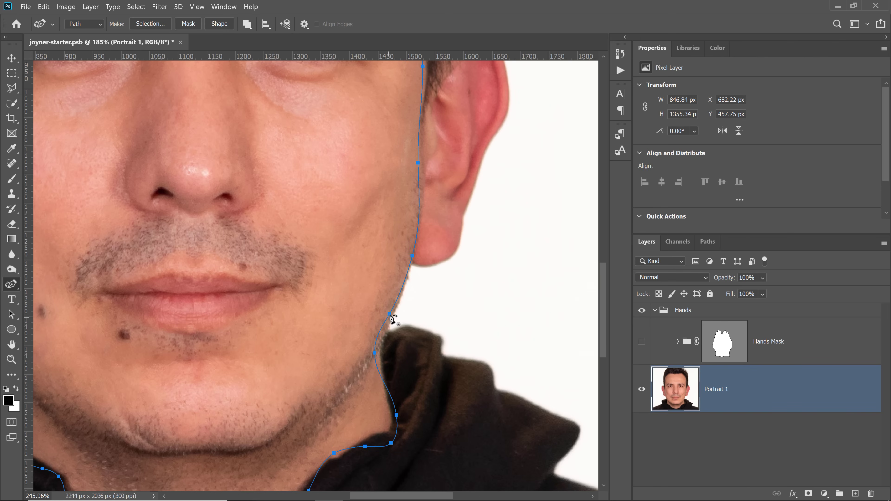
{"action": "left_click_drag", "start_coordinate": [389, 315], "coordinate": [389, 318]}
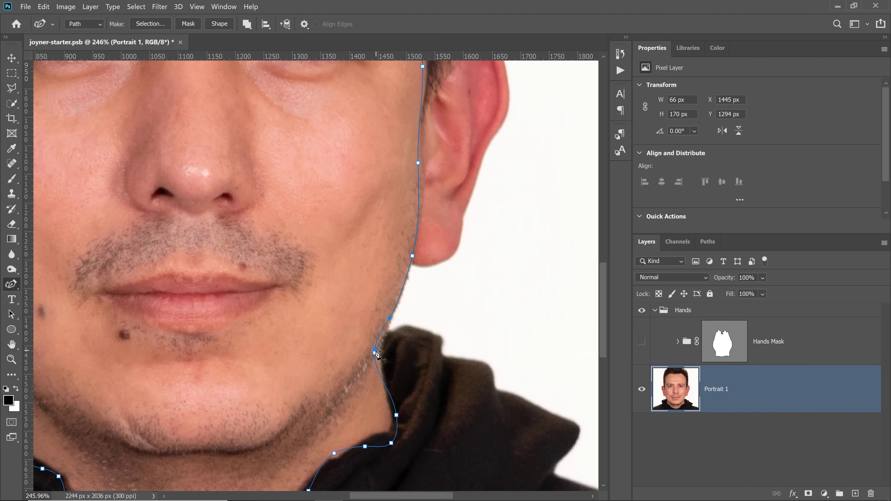
{"action": "left_click_drag", "start_coordinate": [376, 351], "coordinate": [381, 355]}
{"action": "left_click_drag", "start_coordinate": [396, 416], "coordinate": [391, 415]}
- Refine the path along the left jaw and neck by adding and repositioning anchor points to match the skin edge
{"action": "left_click_drag", "start_coordinate": [228, 441], "coordinate": [431, 392]}
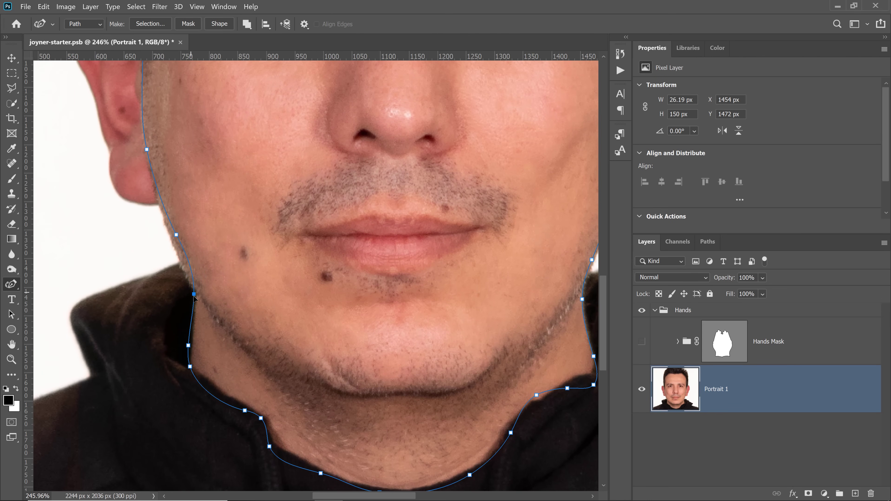
{"action": "left_click", "coordinate": [191, 321]}
{"action": "left_click_drag", "start_coordinate": [188, 347], "coordinate": [192, 349]}
{"action": "left_click", "coordinate": [190, 270]}
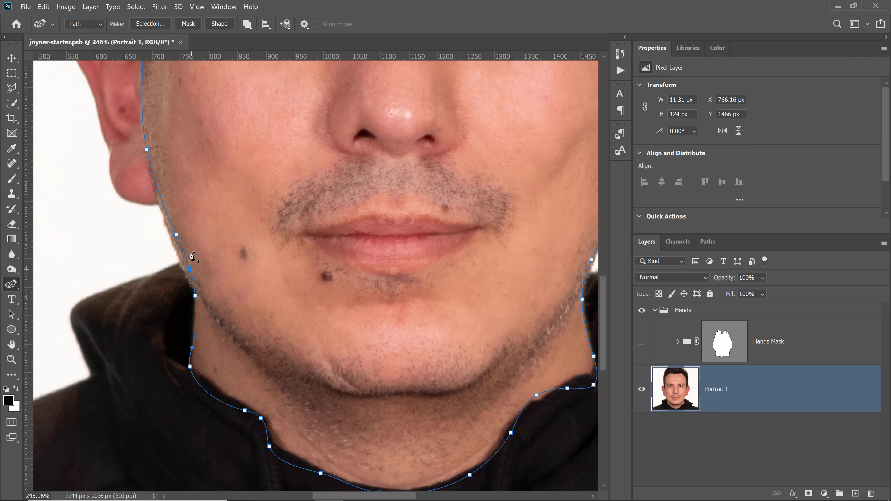
{"action": "left_click", "coordinate": [173, 239]}
{"action": "left_click", "coordinate": [195, 297]}
{"action": "left_click", "coordinate": [186, 278]}
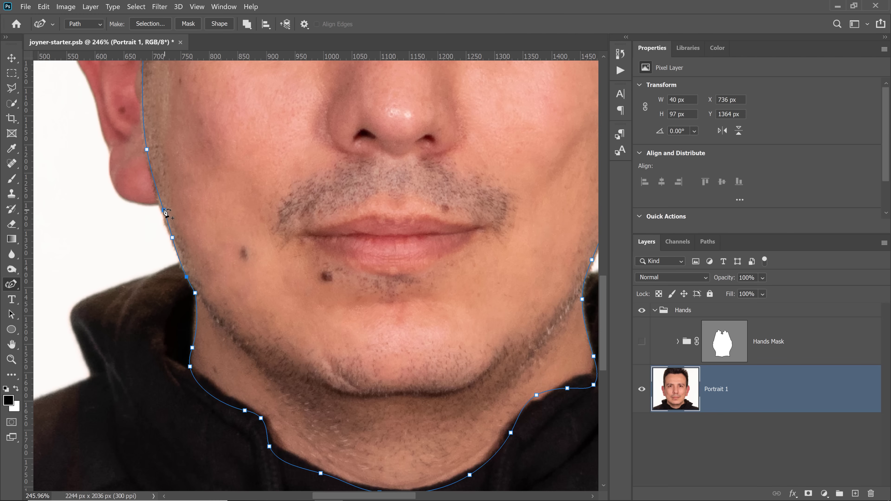
{"action": "left_click", "coordinate": [158, 203]}
- Reshape the path around the forehead's right corner so it bulges out to the hairline
{"action": "left_click_drag", "start_coordinate": [193, 183], "coordinate": [197, 408]}
{"action": "left_click_drag", "start_coordinate": [233, 281], "coordinate": [233, 306]}
{"action": "left_click_drag", "start_coordinate": [312, 407], "coordinate": [223, 249]}
{"action": "left_click_drag", "start_coordinate": [272, 316], "coordinate": [206, 387]}
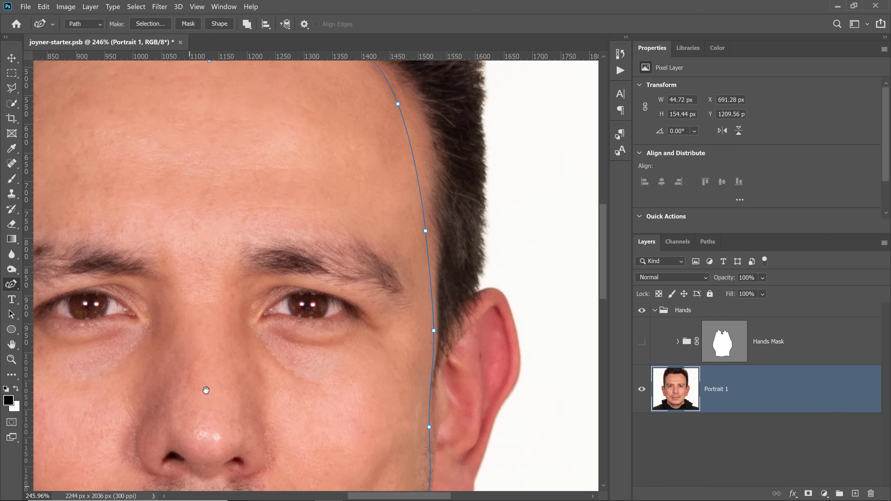
{"action": "left_click_drag", "start_coordinate": [301, 239], "coordinate": [302, 290]}
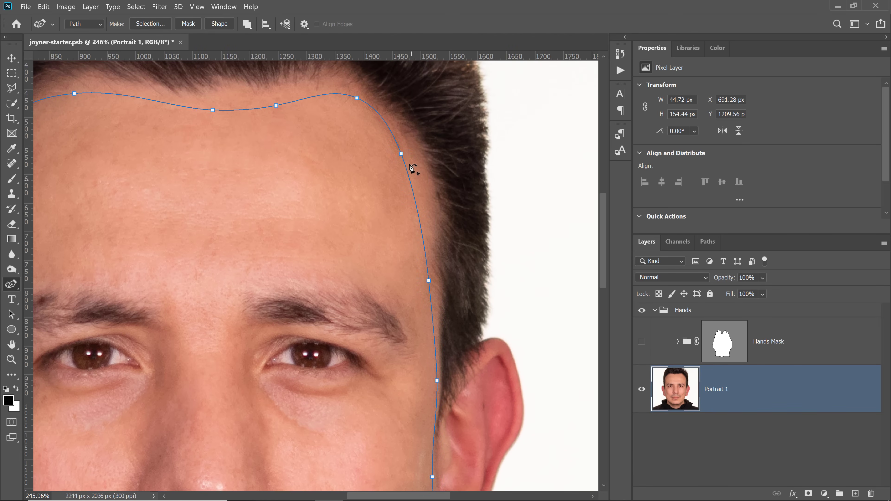
{"action": "left_click_drag", "start_coordinate": [401, 154], "coordinate": [418, 159]}
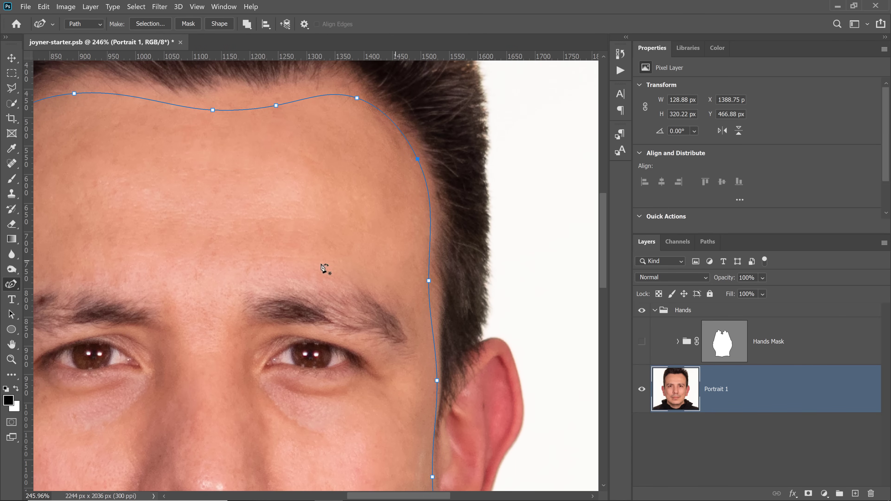
{"action": "left_click_drag", "start_coordinate": [235, 315], "coordinate": [272, 200]}
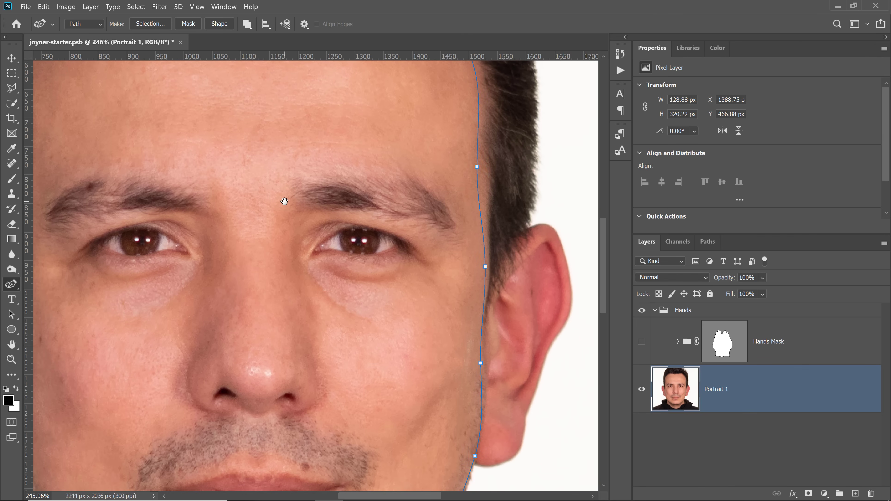
{"action": "double_click", "coordinate": [11, 345]}
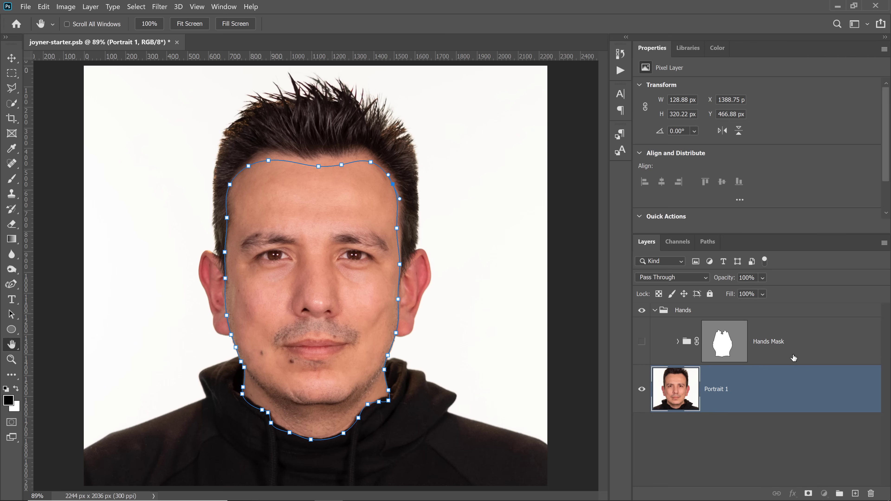
- Create a group named Face Container above Hands Mask and apply the face path to it as a vector mask
{"action": "left_click", "coordinate": [794, 358]}
{"action": "left_click", "coordinate": [839, 493]}
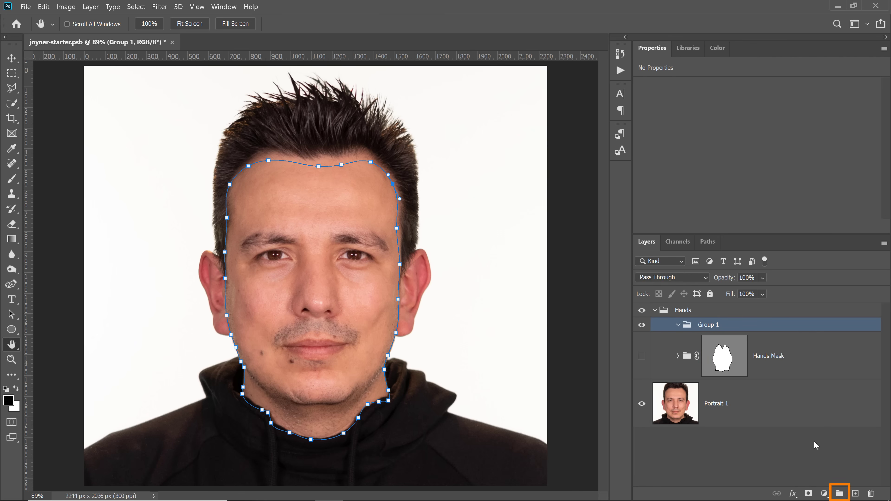
{"action": "double_click", "coordinate": [708, 324]}
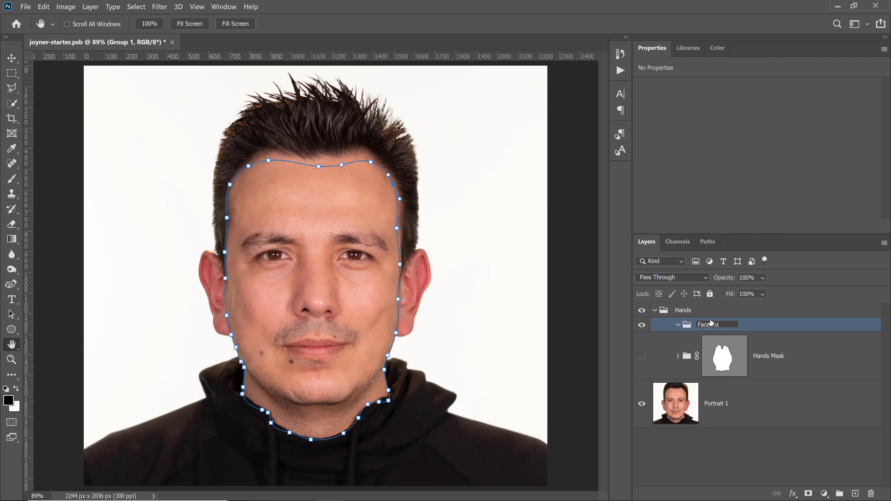
{"action": "type", "text": "Face Container"}
{"action": "key", "text": "Return"}
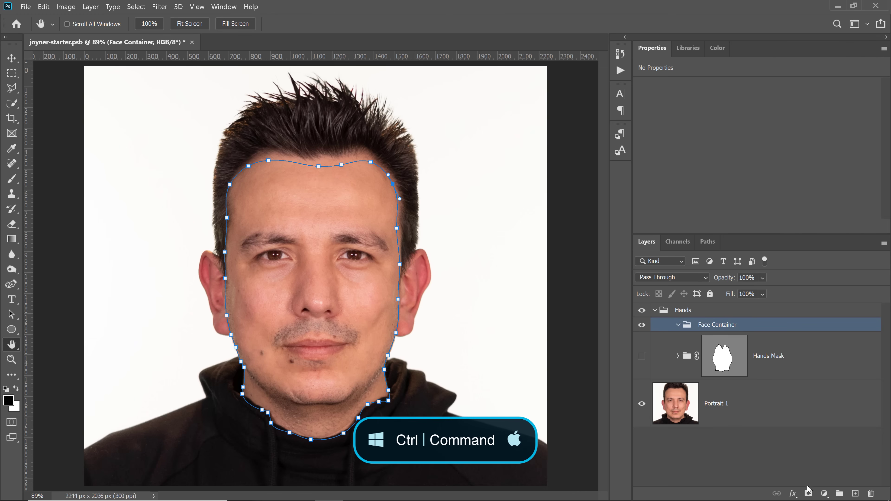
{"action": "left_click", "coordinate": [809, 495], "text": "ctrl"}
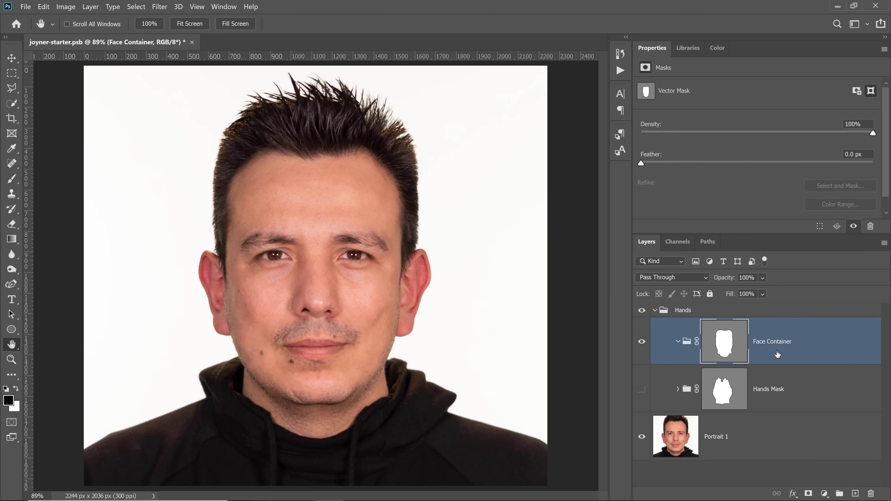
- Make the Hands Mask group visible and nest it inside the Face Container group
{"action": "left_click", "coordinate": [641, 389]}
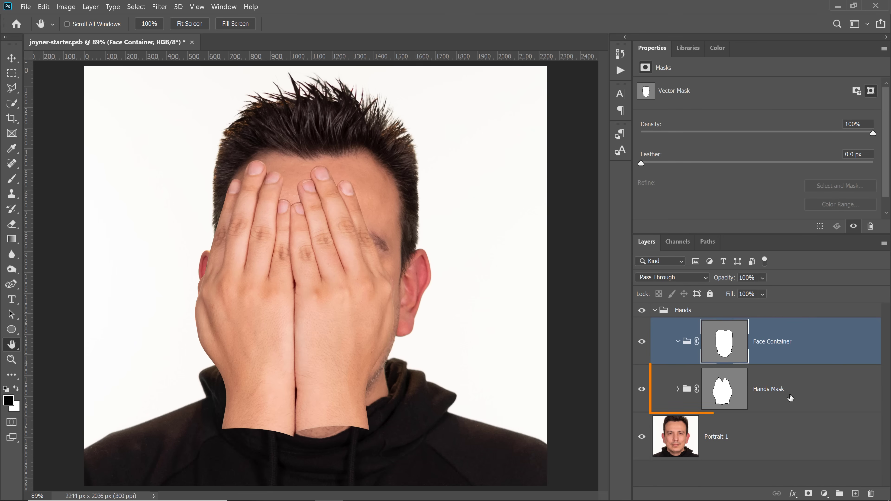
{"action": "left_click", "coordinate": [791, 398]}
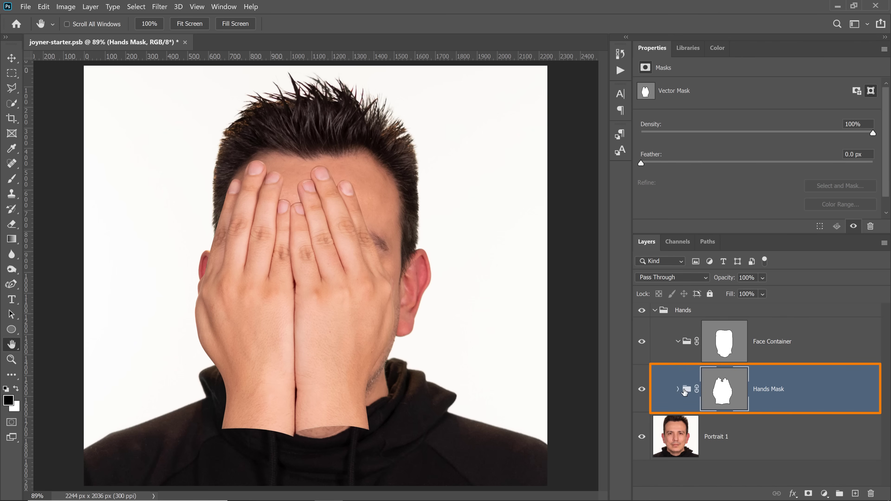
{"action": "left_click_drag", "start_coordinate": [685, 393], "coordinate": [689, 351]}
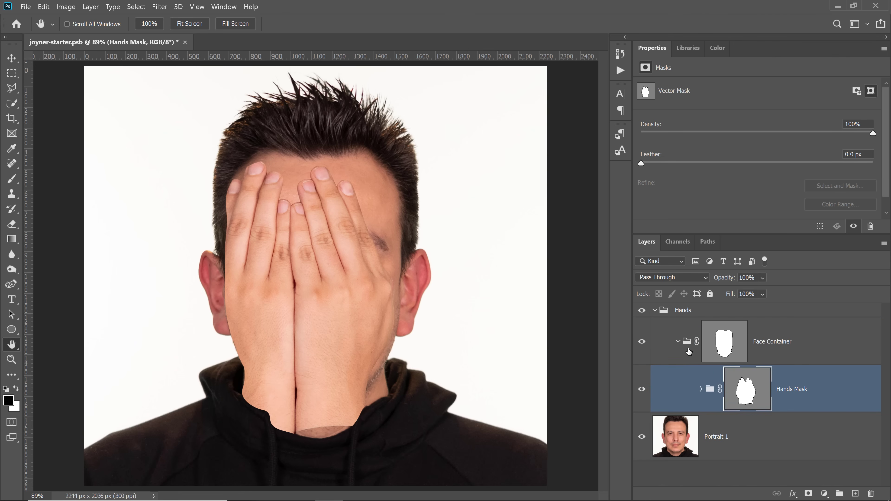
{"action": "left_click", "coordinate": [766, 353]}
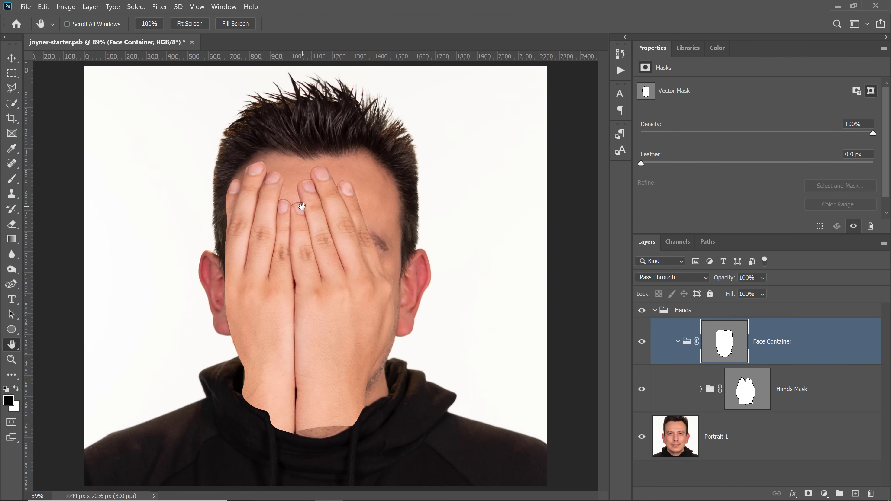
- Move the Hands Mask group's contents right and slightly down so the hands are centered over the face
{"action": "left_click", "coordinate": [729, 387]}
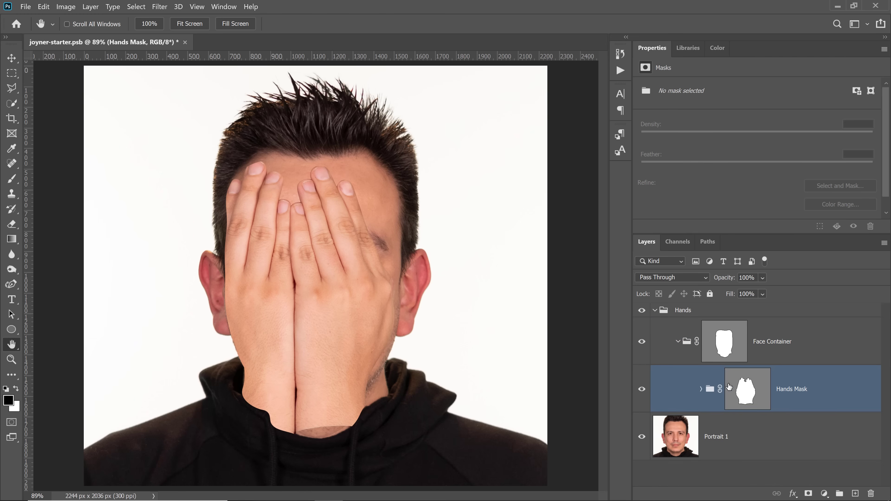
{"action": "key", "text": "v"}
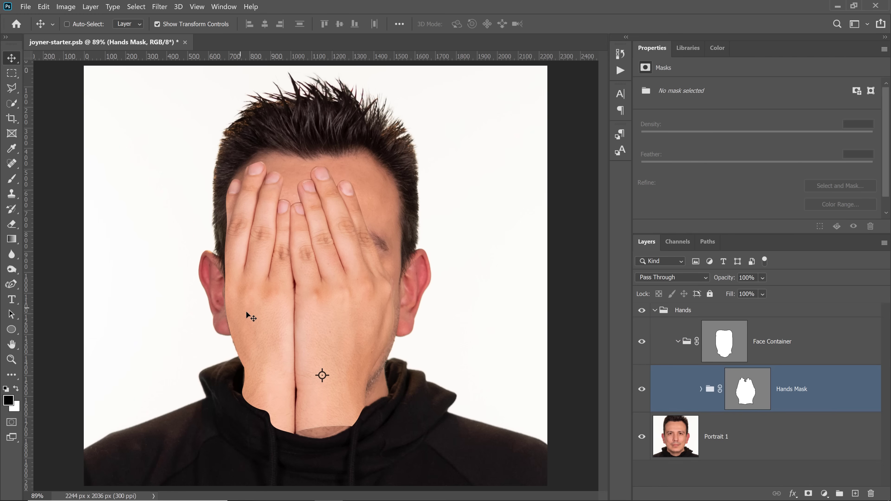
{"action": "left_click_drag", "start_coordinate": [246, 314], "coordinate": [271, 327]}
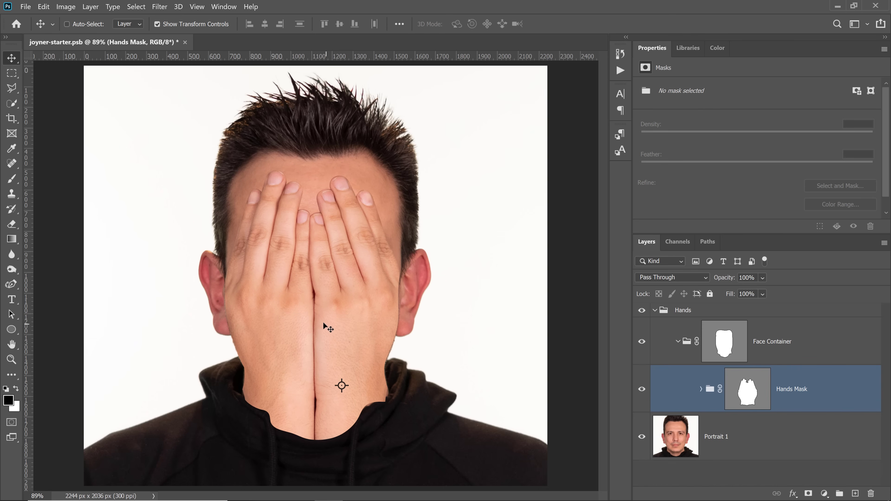
- Lower the Hands Mask group's opacity to 72% so the face shows through the hands
{"action": "left_click_drag", "start_coordinate": [727, 281], "coordinate": [715, 283]}
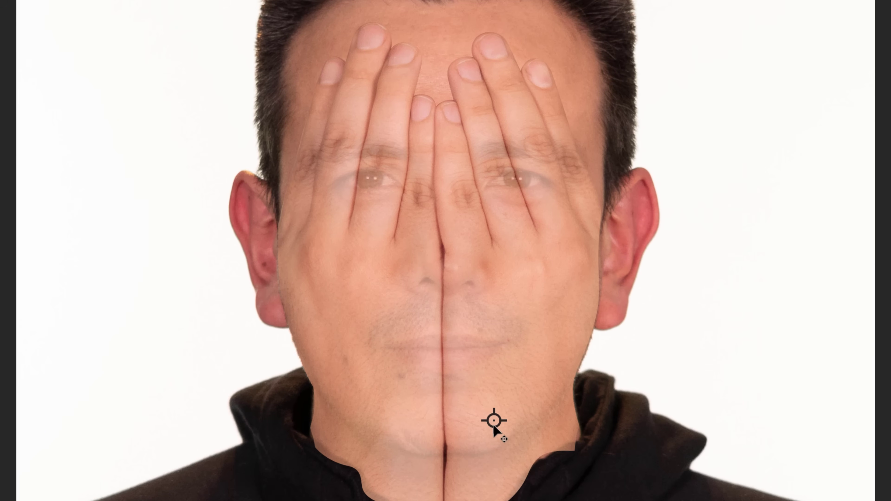
{"action": "left_click", "coordinate": [451, 385]}
{"action": "left_click", "coordinate": [479, 309]}
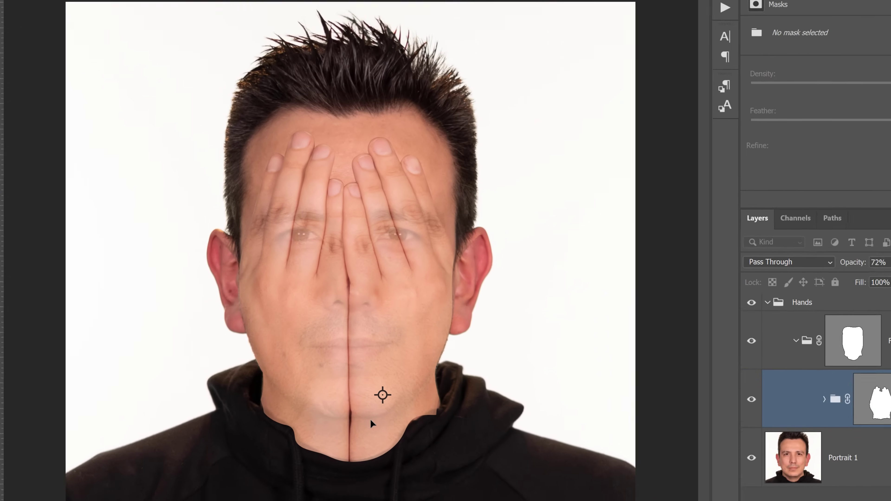
- Start a free transform on the Hands Mask group with the reference point enabled and placed on the seam between the hands at the chin
{"action": "key", "text": "ctrl+t"}
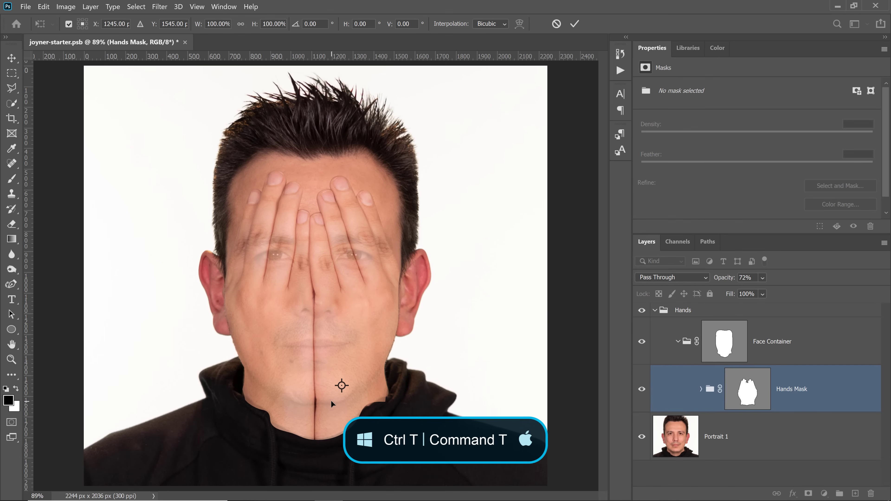
{"action": "mouse_move", "coordinate": [343, 389]}
{"action": "left_mouse_down"}
{"action": "mouse_move", "coordinate": [342, 367]}
{"action": "mouse_move", "coordinate": [339, 375]}
{"action": "left_mouse_up"}
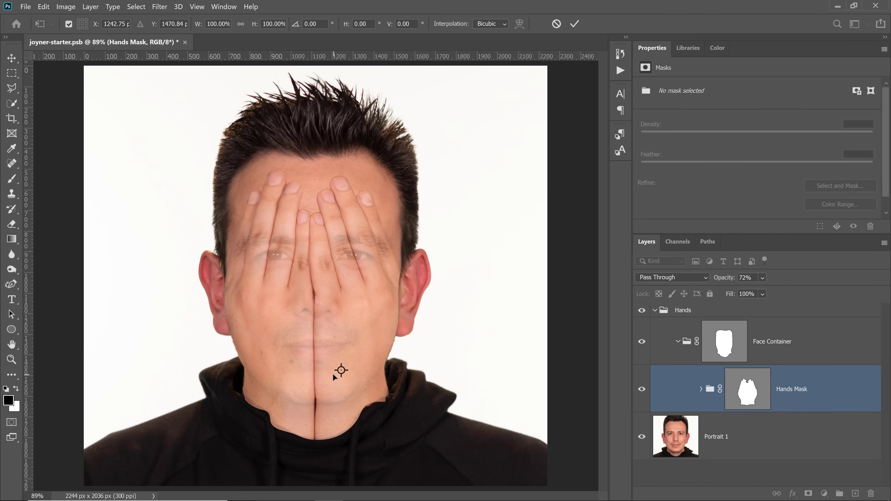
{"action": "left_click", "coordinate": [69, 25]}
{"action": "left_click", "coordinate": [69, 26]}
{"action": "left_click", "coordinate": [70, 26]}
{"action": "left_click", "coordinate": [69, 25]}
{"action": "left_click_drag", "start_coordinate": [342, 386], "coordinate": [314, 399]}
{"action": "key", "text": "ctrl+0"}
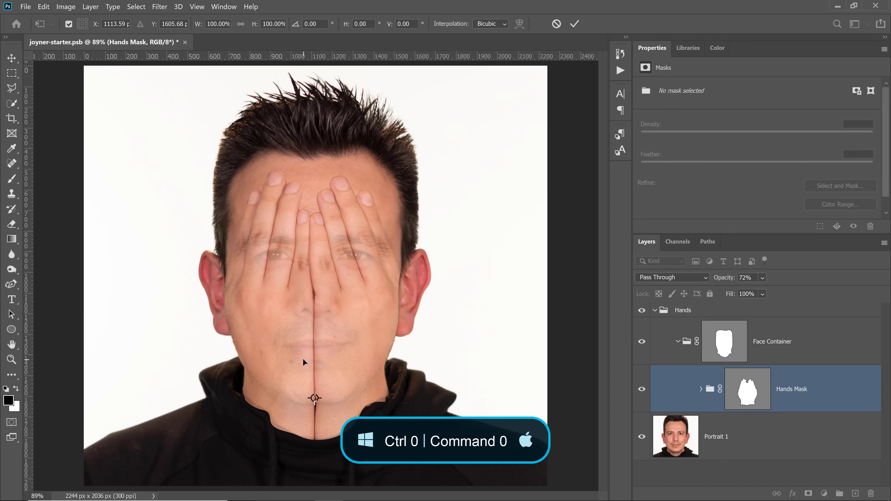
- Rotate the Hands Mask group 1.76° about the chin reference point, apply the transform, and restore the group's opacity to 100%
{"action": "key", "text": "ctrl+0"}
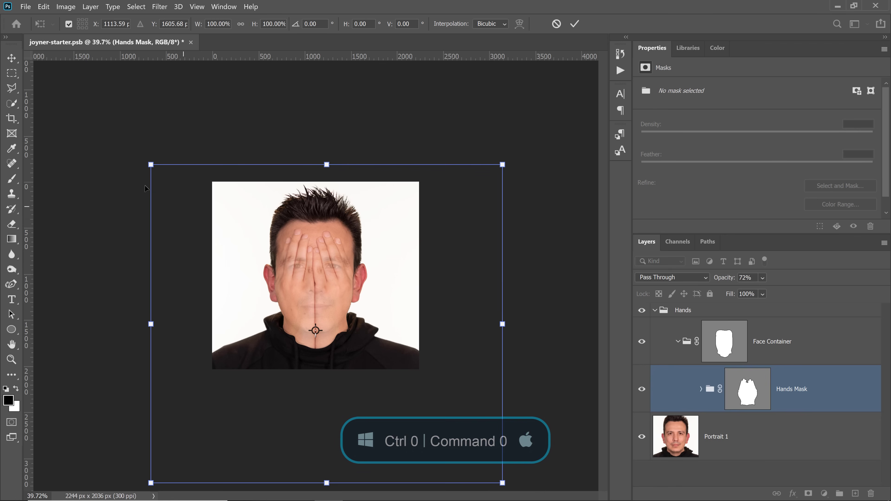
{"action": "left_click_drag", "start_coordinate": [140, 161], "coordinate": [150, 160]}
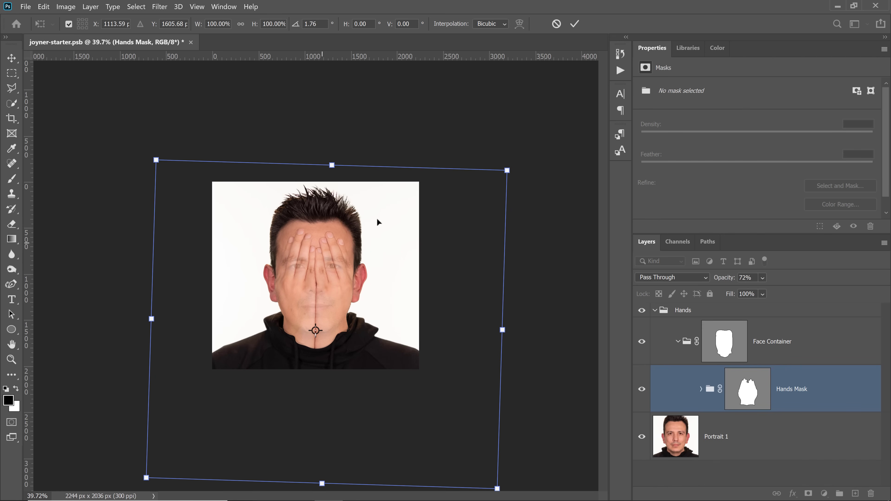
{"action": "left_click", "coordinate": [575, 23]}
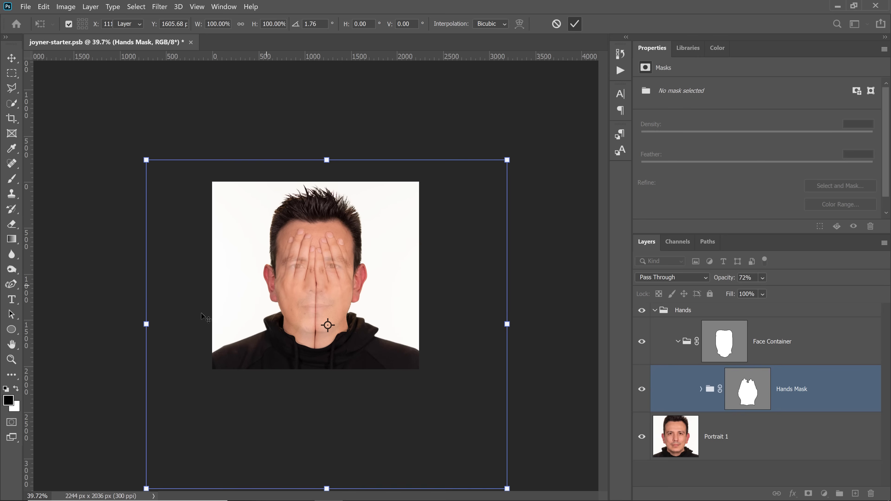
{"action": "double_click", "coordinate": [11, 345]}
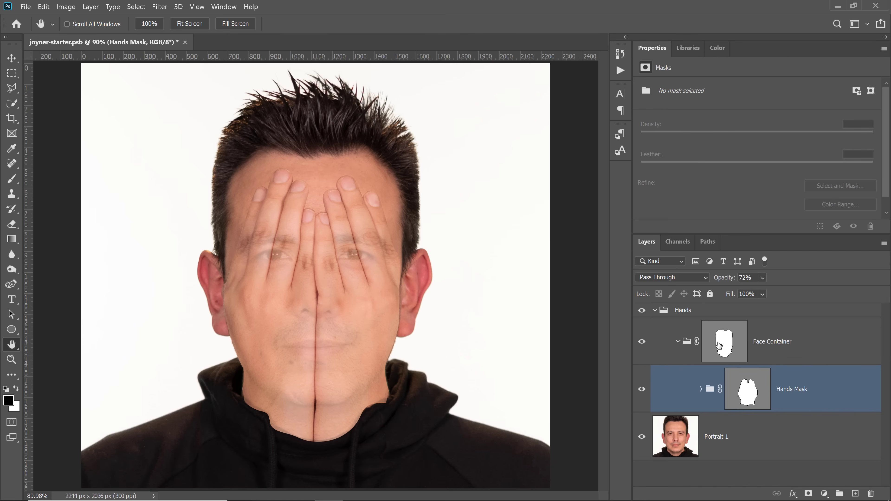
{"action": "left_click_drag", "start_coordinate": [720, 279], "coordinate": [785, 289]}
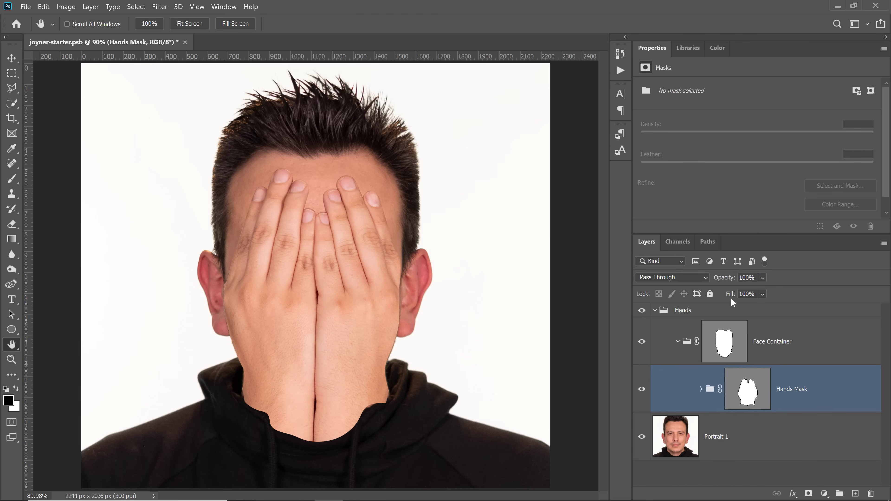
- Feather the Hands Mask group's vector mask by 1.0 px to soften the edges around the fingertips
{"action": "left_click", "coordinate": [11, 360]}
{"action": "left_click_drag", "start_coordinate": [310, 199], "coordinate": [296, 237]}
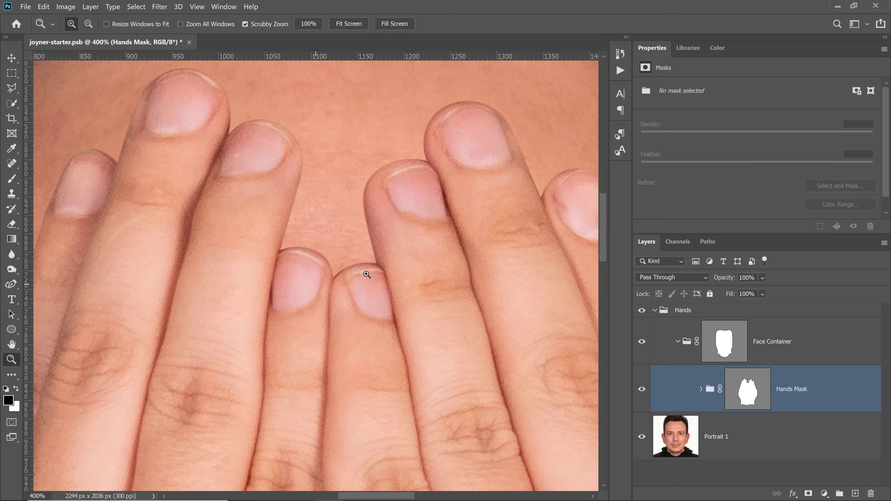
{"action": "left_click", "coordinate": [739, 400]}
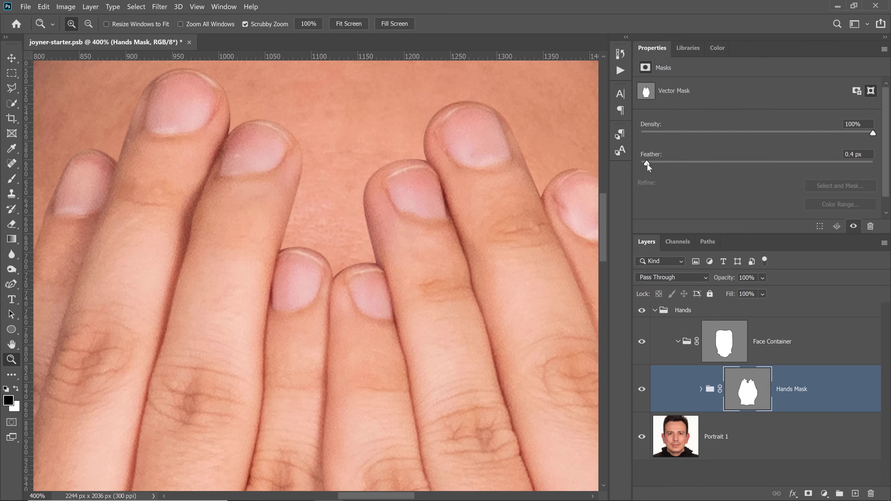
{"action": "mouse_move", "coordinate": [648, 164]}
{"action": "left_mouse_down"}
{"action": "mouse_move", "coordinate": [662, 163]}
{"action": "mouse_move", "coordinate": [621, 162]}
{"action": "mouse_move", "coordinate": [656, 162]}
{"action": "left_mouse_up"}
- Feather the Face Container group's vector mask by 2.5 px to soften the hands' edge along the ear and jaw
{"action": "left_click_drag", "start_coordinate": [104, 398], "coordinate": [400, 197]}
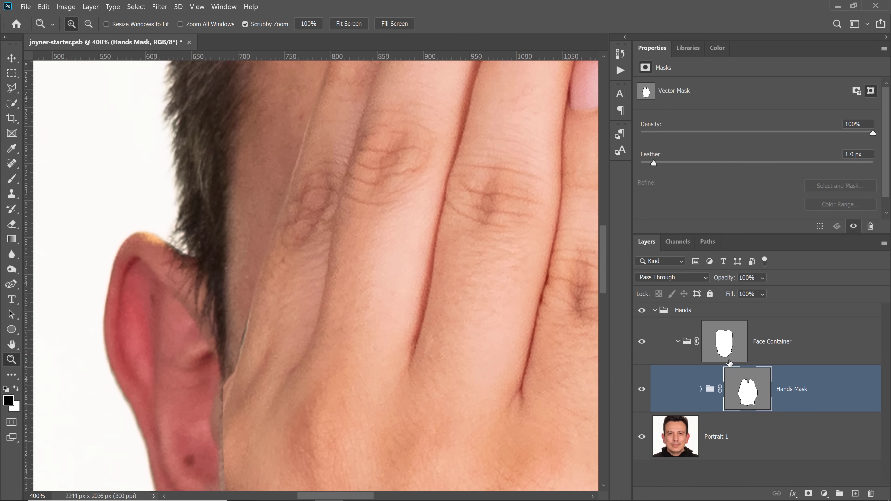
{"action": "left_click", "coordinate": [726, 353]}
{"action": "left_click_drag", "start_coordinate": [259, 376], "coordinate": [279, 200]}
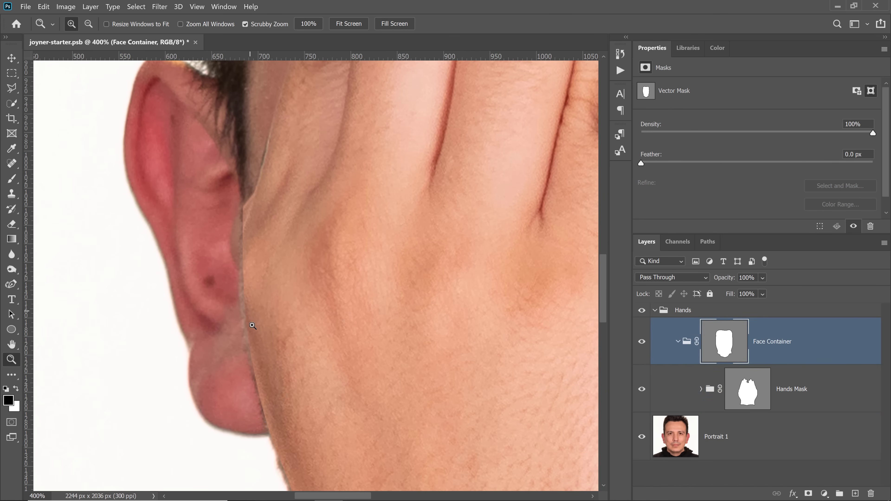
{"action": "left_click_drag", "start_coordinate": [291, 410], "coordinate": [242, 221]}
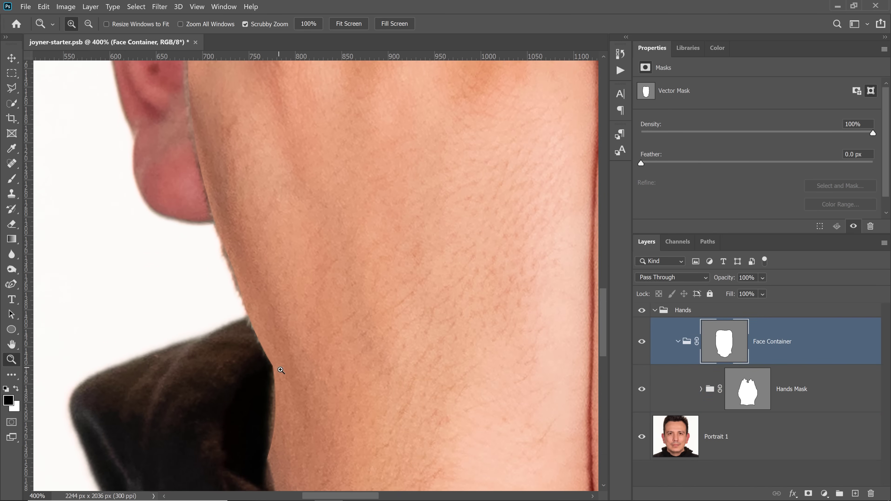
{"action": "left_click_drag", "start_coordinate": [235, 266], "coordinate": [260, 404]}
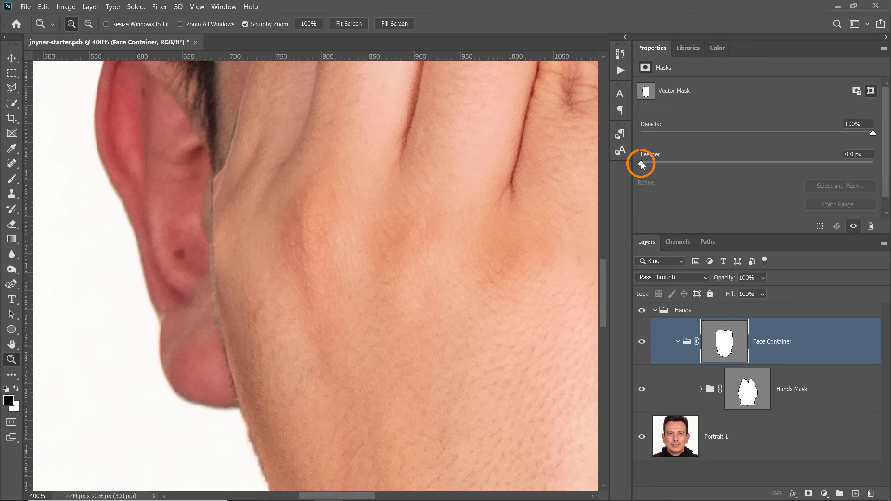
{"action": "left_click_drag", "start_coordinate": [642, 162], "coordinate": [673, 164]}
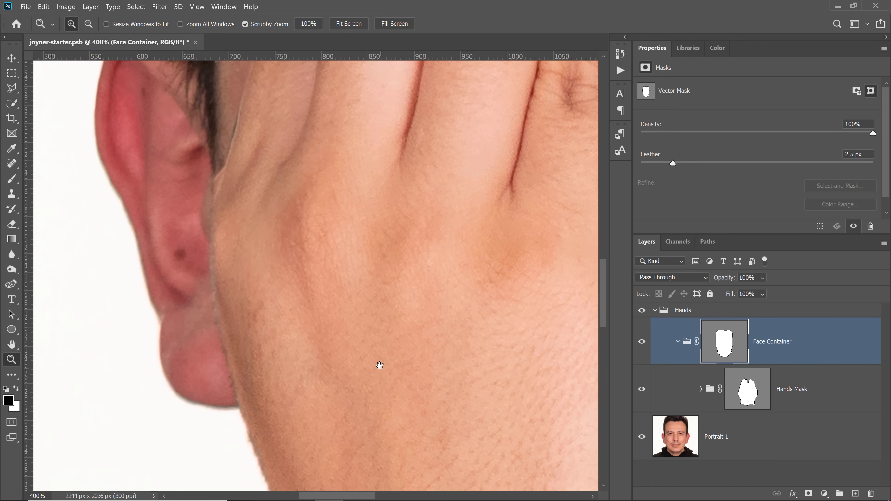
- Use the Curvature Pen tool to nudge the Face Container mask's anchor points slightly outward beside the ear on the image's right side
{"action": "left_click_drag", "start_coordinate": [379, 365], "coordinate": [225, 304]}
{"action": "left_click_drag", "start_coordinate": [456, 288], "coordinate": [358, 376]}
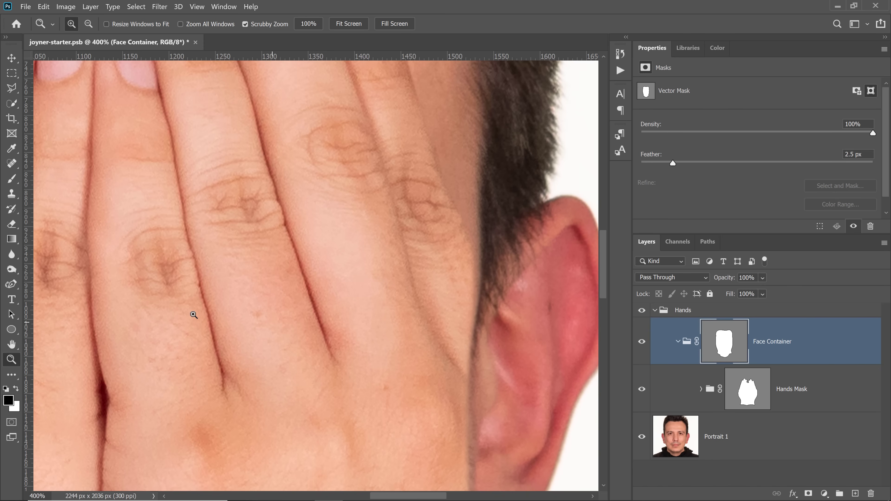
{"action": "left_click", "coordinate": [12, 284]}
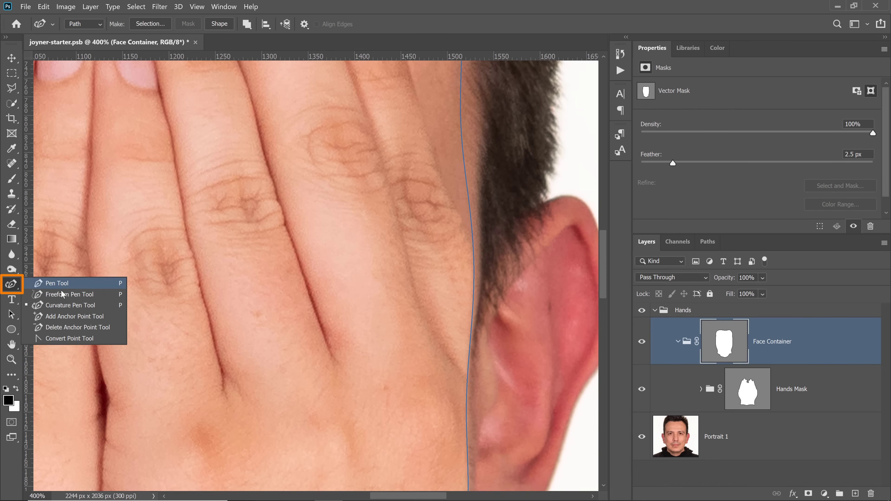
{"action": "left_click", "coordinate": [68, 306]}
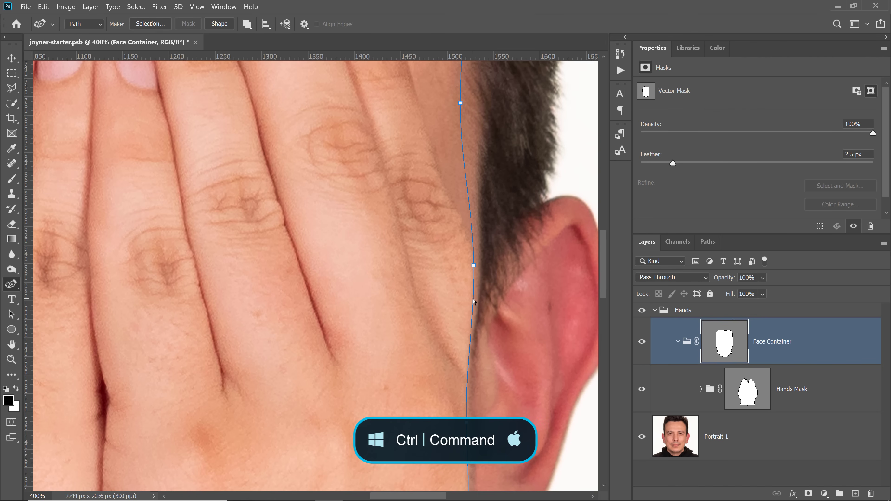
{"action": "left_click_drag", "start_coordinate": [474, 265], "coordinate": [479, 268]}
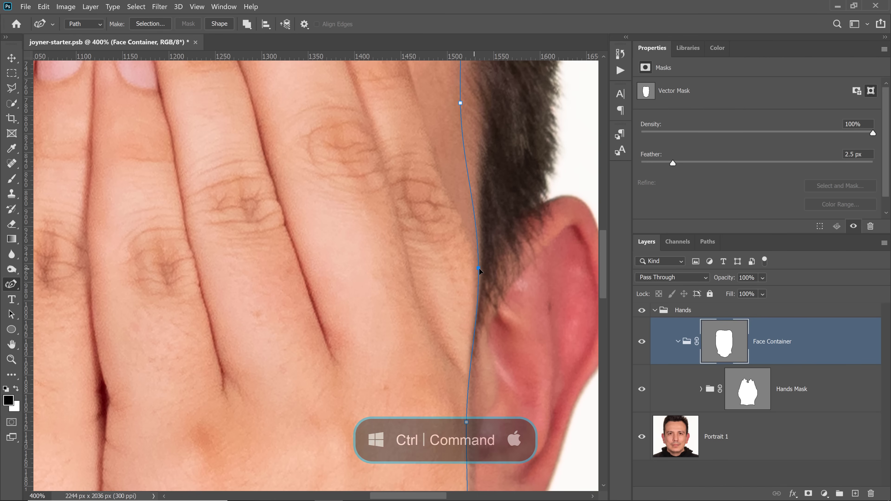
{"action": "left_click", "coordinate": [480, 273]}
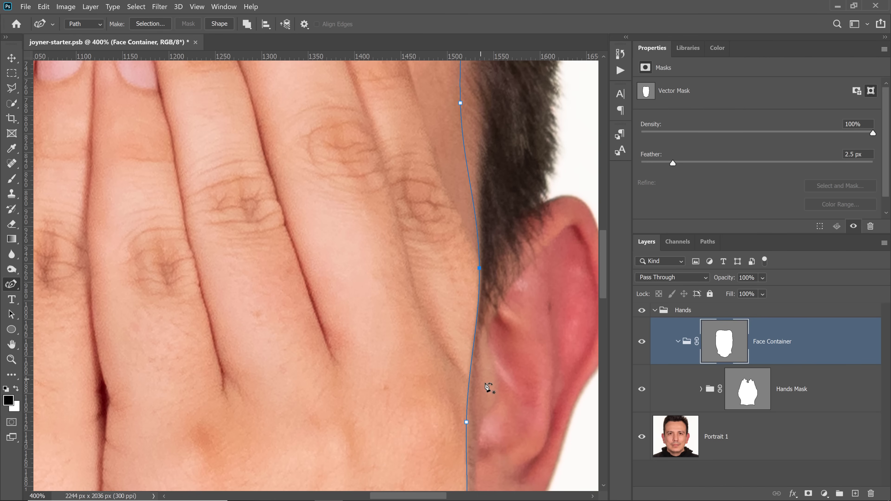
{"action": "left_click_drag", "start_coordinate": [488, 390], "coordinate": [483, 338]}
{"action": "left_click_drag", "start_coordinate": [462, 369], "coordinate": [466, 370]}
{"action": "left_click_drag", "start_coordinate": [474, 215], "coordinate": [475, 218]}
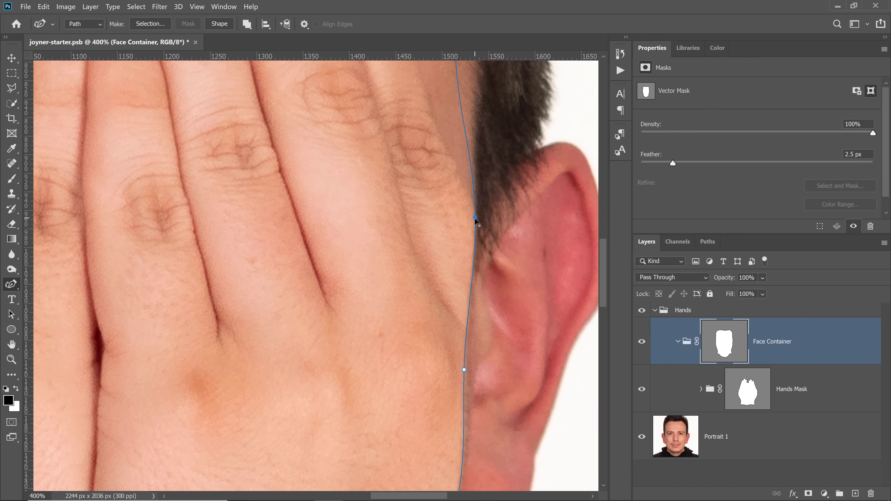
- Expand the Hands Mask group and rename its Portrait 2 layer to Blend
{"action": "left_click", "coordinate": [816, 400]}
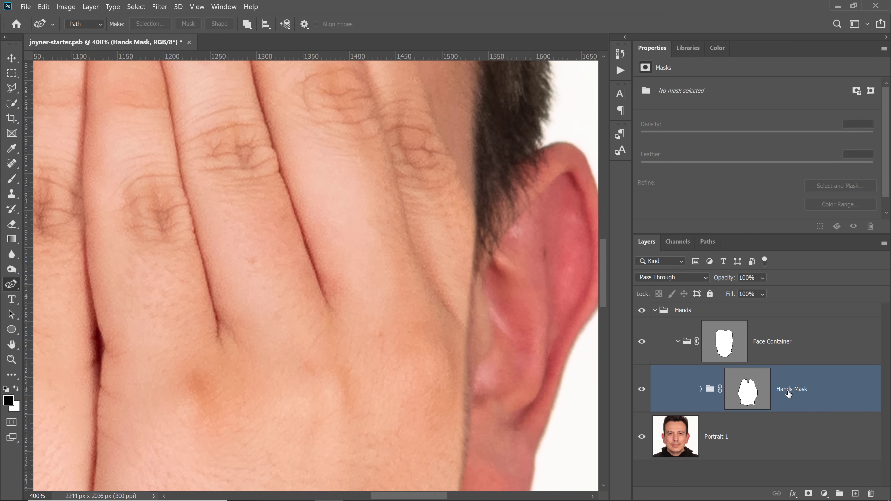
{"action": "double_click", "coordinate": [12, 346]}
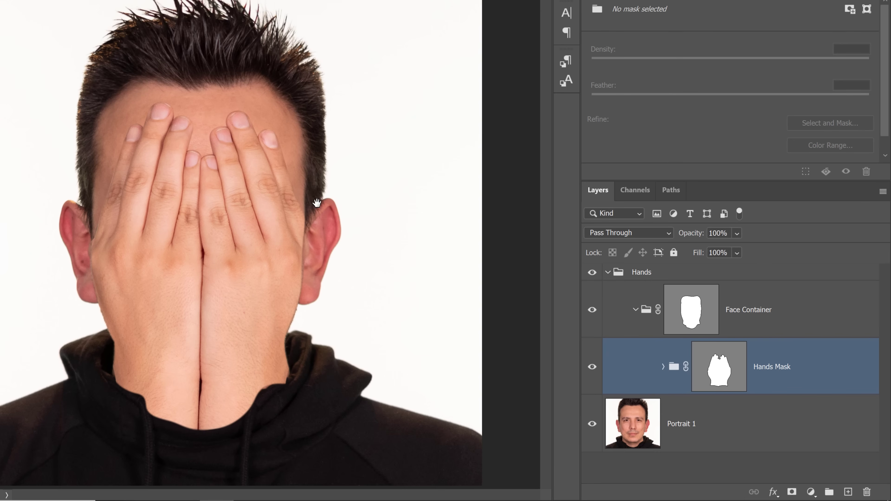
{"action": "left_click", "coordinate": [663, 367]}
{"action": "left_click", "coordinate": [797, 427]}
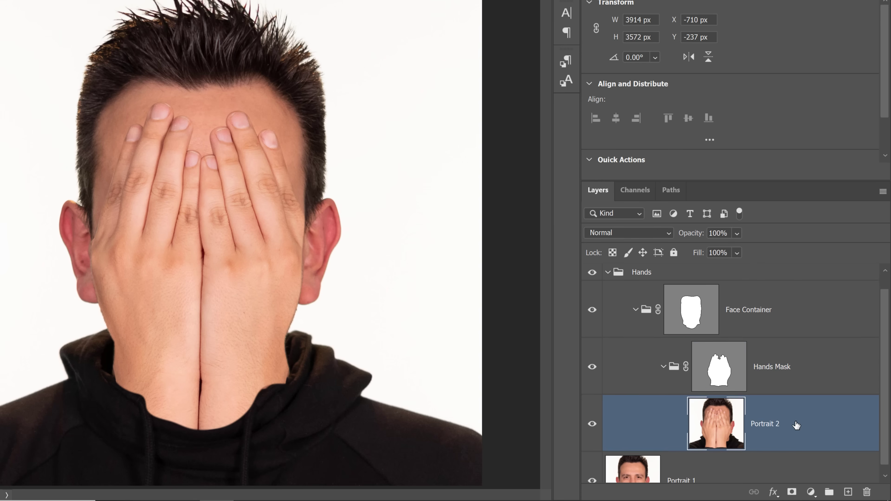
{"action": "scroll", "coordinate": [780, 414], "scroll_direction": "down", "scroll_amount": 2}
{"action": "left_click_drag", "start_coordinate": [788, 416], "coordinate": [768, 402]}
{"action": "double_click", "coordinate": [767, 401]}
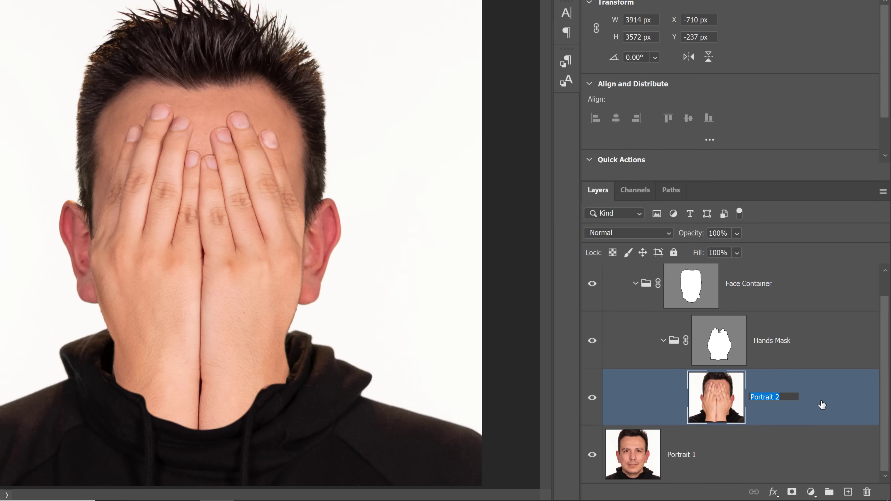
{"action": "type", "text": "Blend"}
{"action": "key", "text": "Return"}
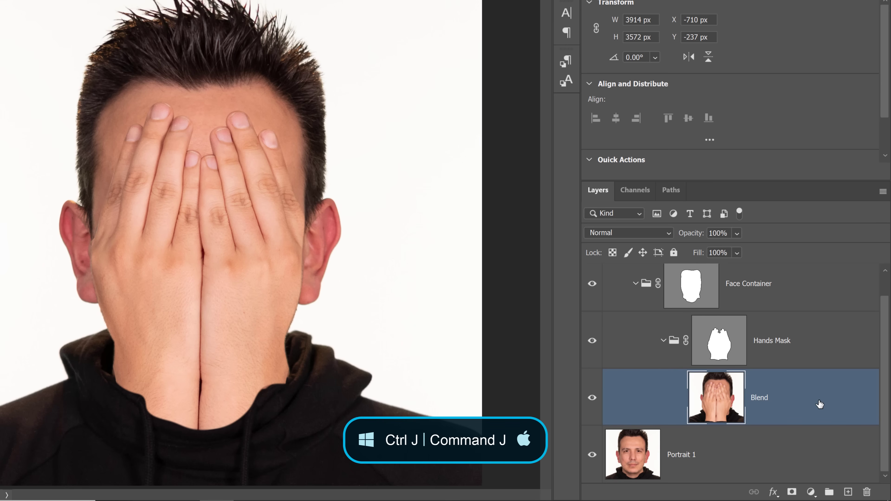
- Duplicate the Blend layer and name the copy Nomal
{"action": "key", "text": "ctrl+j"}
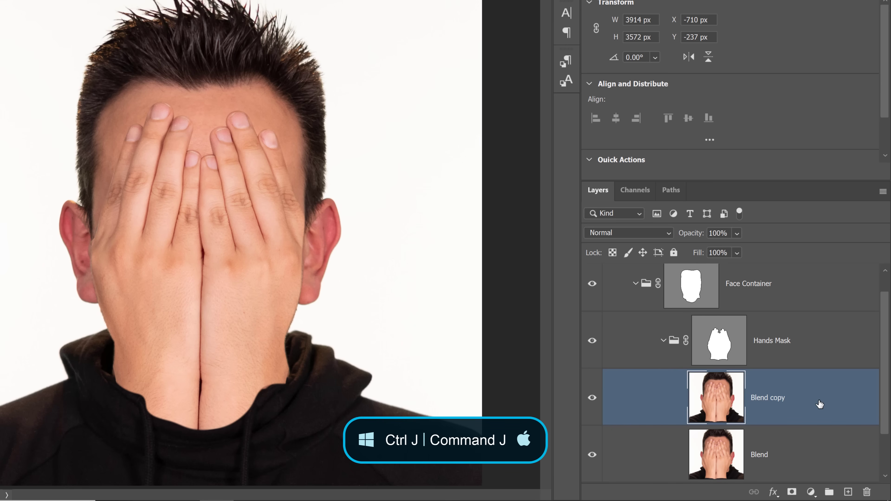
{"action": "double_click", "coordinate": [779, 398]}
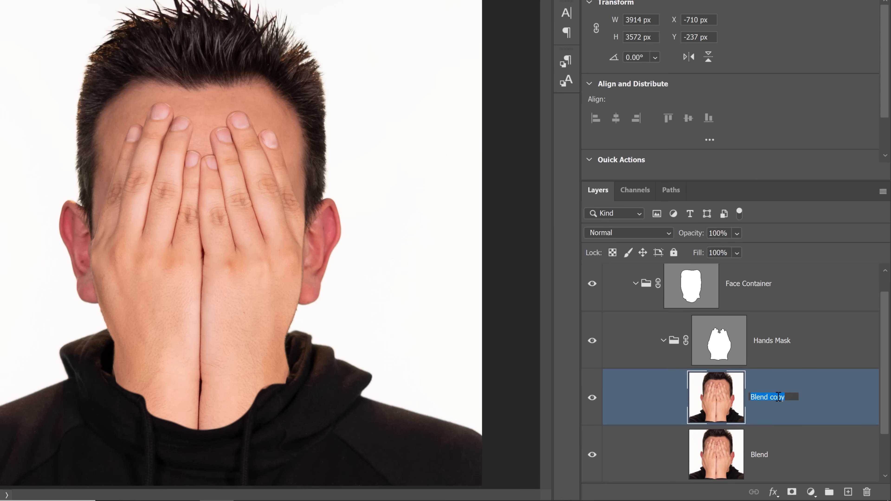
{"action": "type", "text": "Nomal"}
{"action": "key", "text": "Return"}
- Move the Nomal layer below Blend inside the Hands Mask group and hide it
{"action": "scroll", "coordinate": [796, 416], "scroll_direction": "down", "scroll_amount": 1}
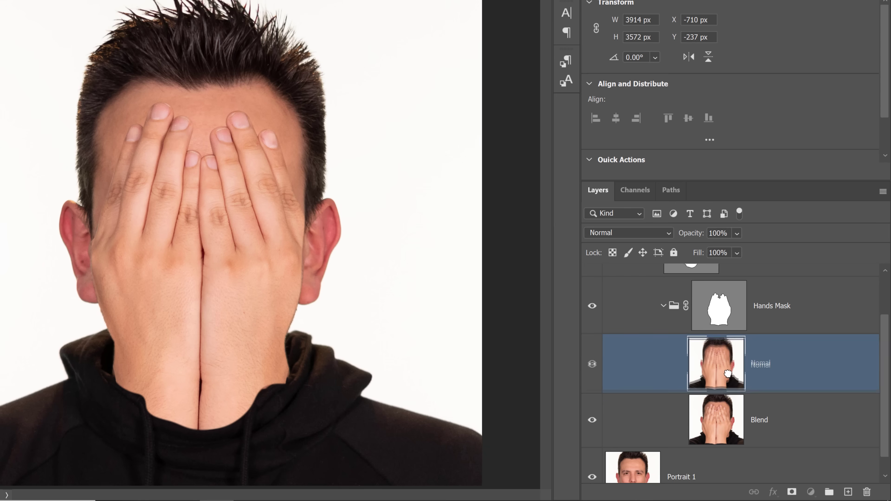
{"action": "left_click_drag", "start_coordinate": [729, 374], "coordinate": [737, 436]}
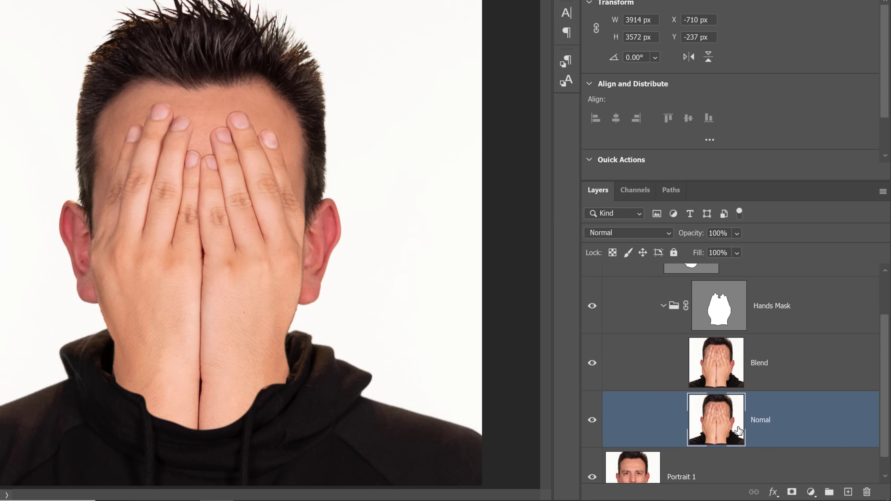
{"action": "left_click", "coordinate": [591, 424]}
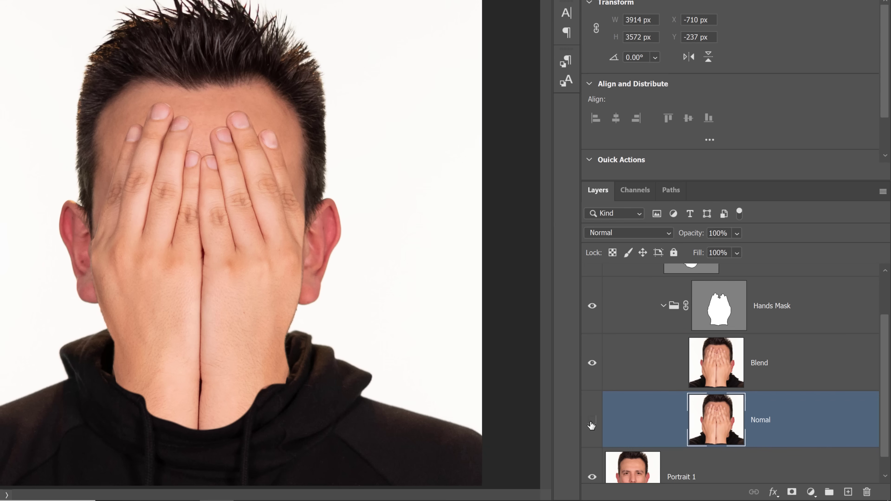
- Set the Blend layer's blending mode to Darken
{"action": "left_click", "coordinate": [770, 364]}
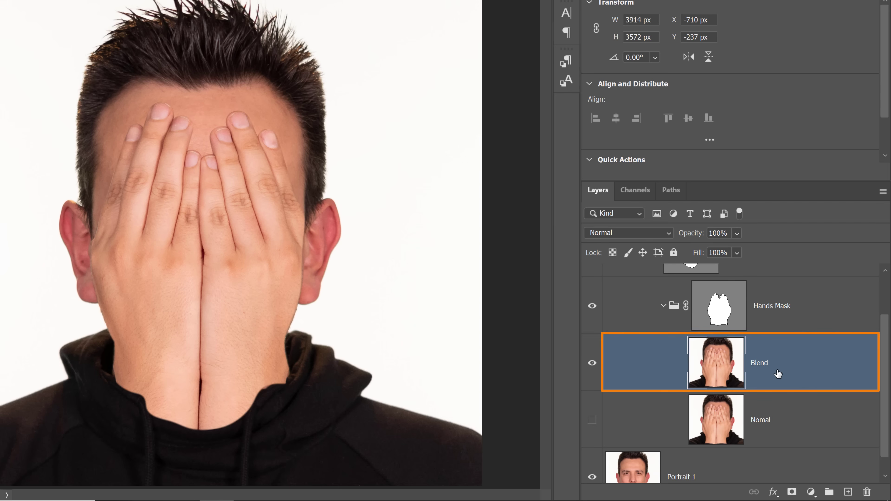
{"action": "left_click", "coordinate": [658, 236]}
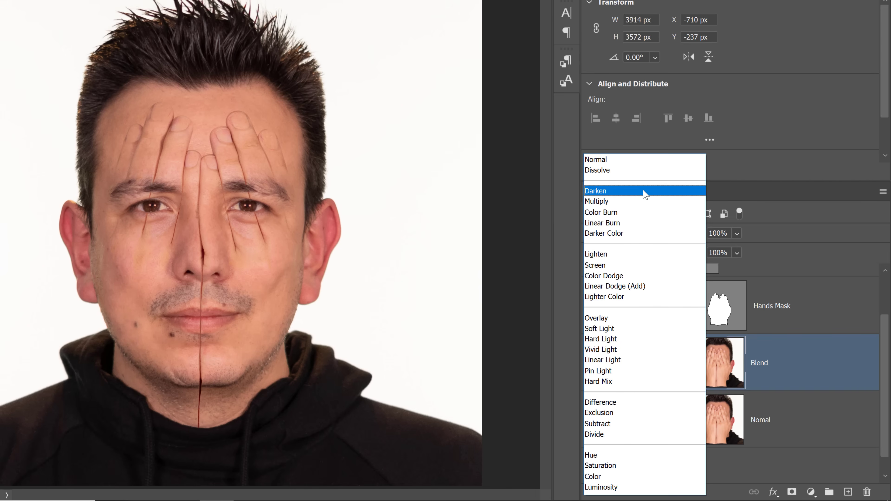
{"action": "left_click", "coordinate": [643, 191]}
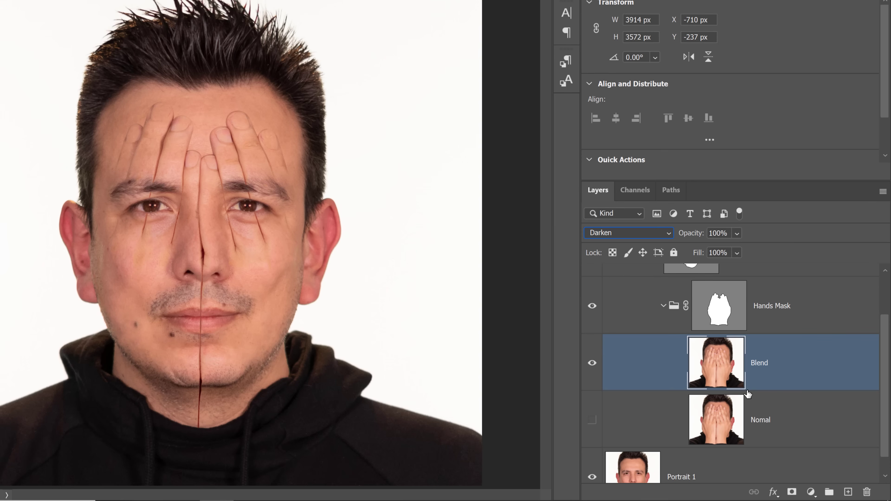
- Add a Black & White adjustment layer at the top of the Hands group, above Face Container
{"action": "scroll", "coordinate": [742, 393], "scroll_direction": "up", "scroll_amount": 2}
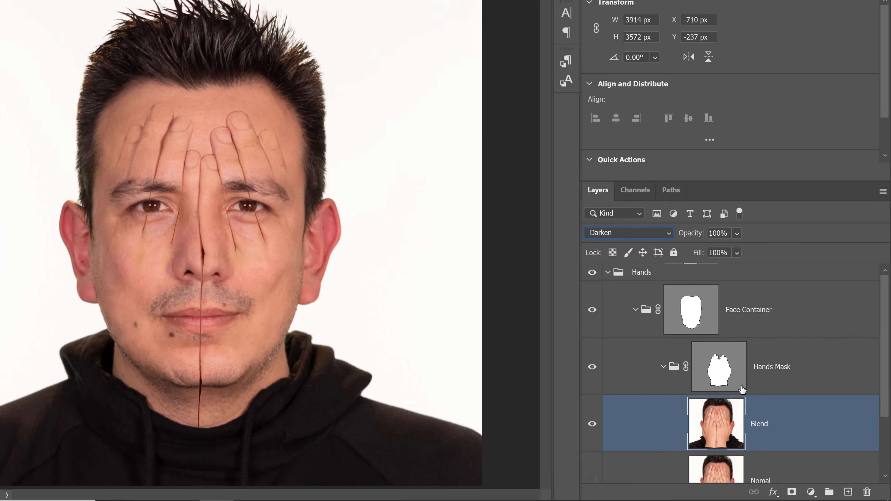
{"action": "left_click", "coordinate": [706, 277]}
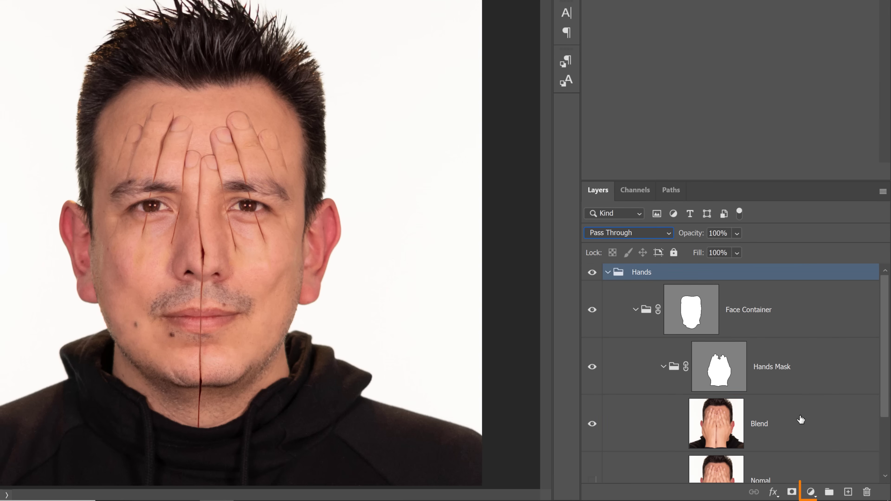
{"action": "left_click", "coordinate": [811, 492]}
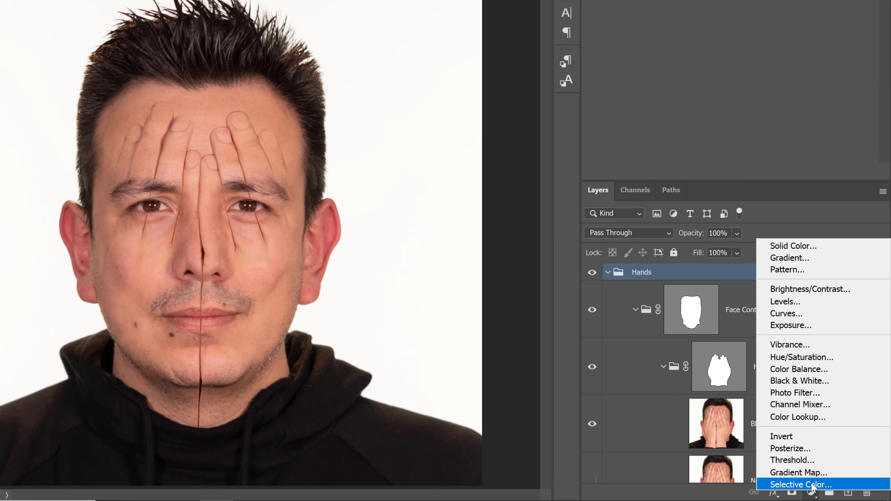
{"action": "left_click", "coordinate": [808, 385]}
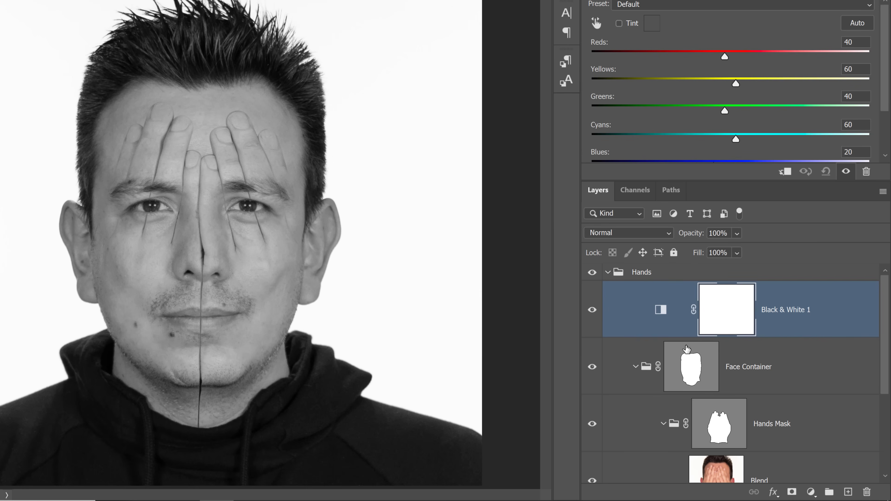
- Add a Levels adjustment layer directly above the Blend layer and clip it to Blend
{"action": "scroll", "coordinate": [743, 407], "scroll_direction": "down", "scroll_amount": 2}
{"action": "scroll", "coordinate": [743, 407], "scroll_direction": "down", "scroll_amount": 1}
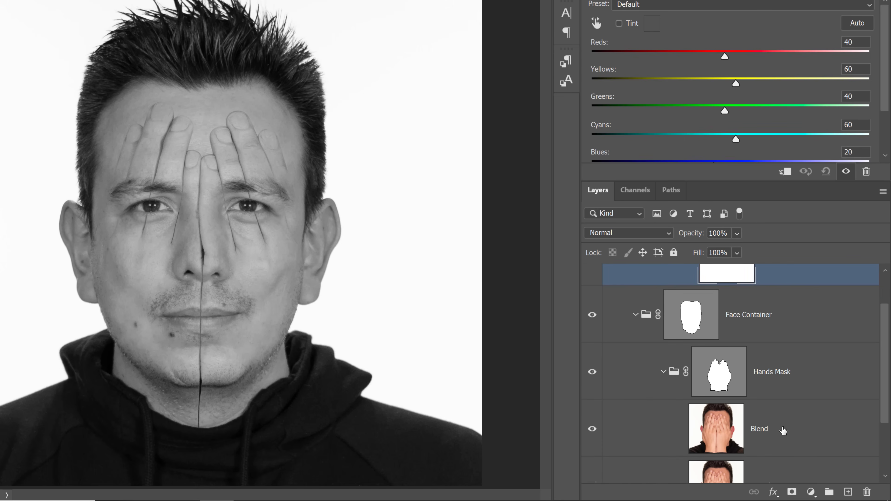
{"action": "left_click", "coordinate": [794, 433]}
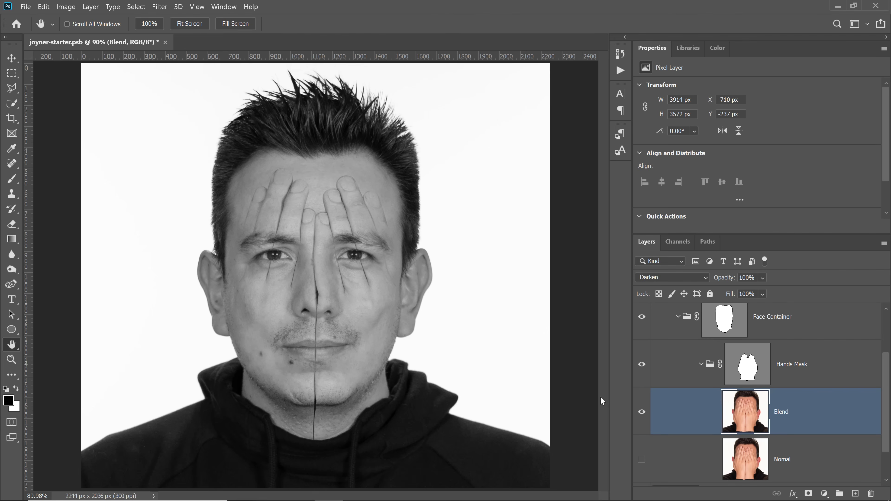
{"action": "key", "text": "z"}
{"action": "left_click_drag", "start_coordinate": [312, 301], "coordinate": [442, 437]}
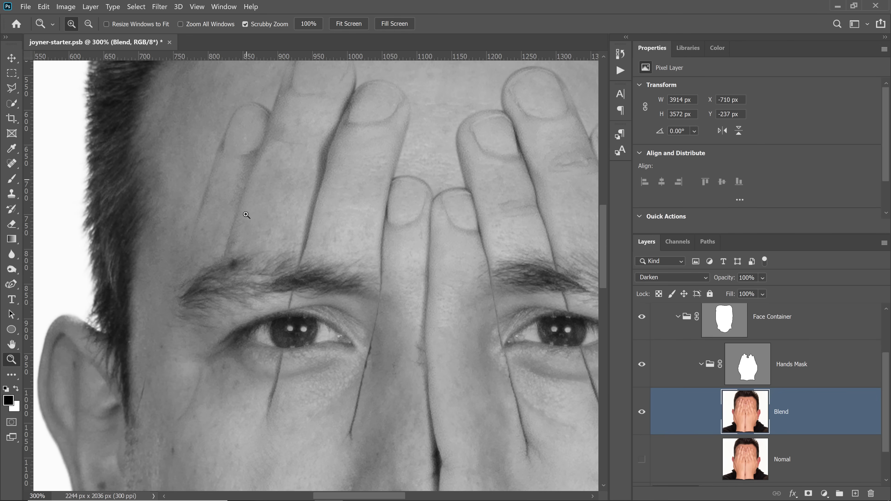
{"action": "left_click_drag", "start_coordinate": [373, 259], "coordinate": [297, 306]}
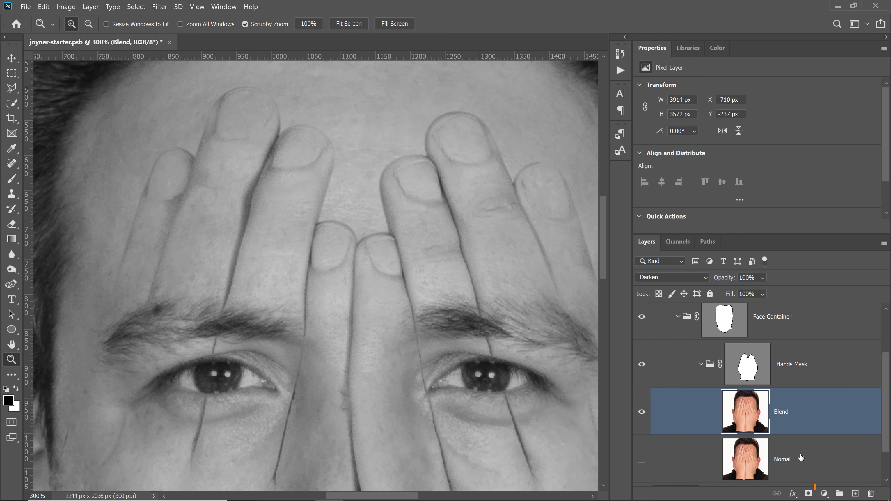
{"action": "left_click", "coordinate": [824, 494]}
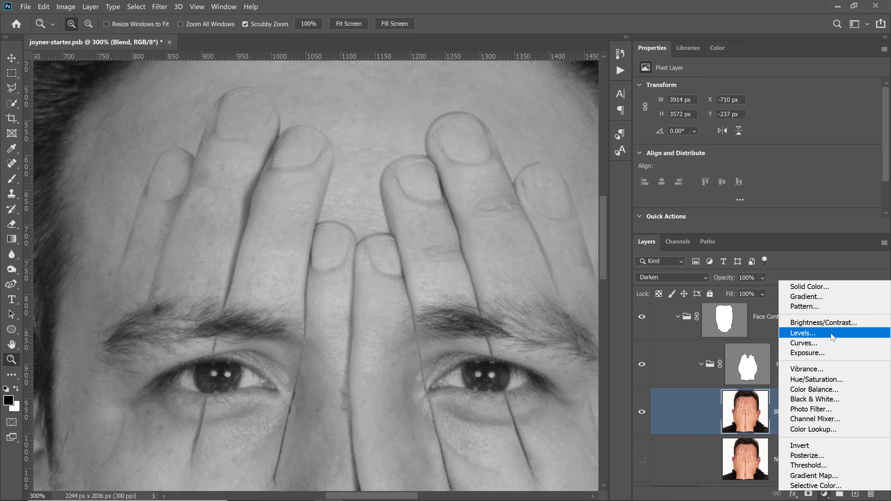
{"action": "left_click", "coordinate": [833, 337]}
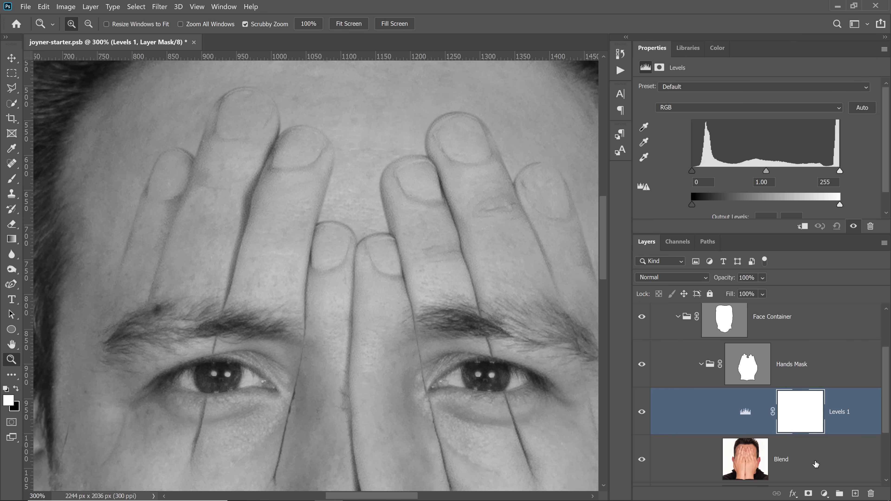
{"action": "left_click", "coordinate": [803, 229]}
- Darken the hands with the Levels adjustment by setting the midtone input to 0.55 and the white input to 241
{"action": "scroll", "coordinate": [768, 410], "scroll_direction": "down", "scroll_amount": 2}
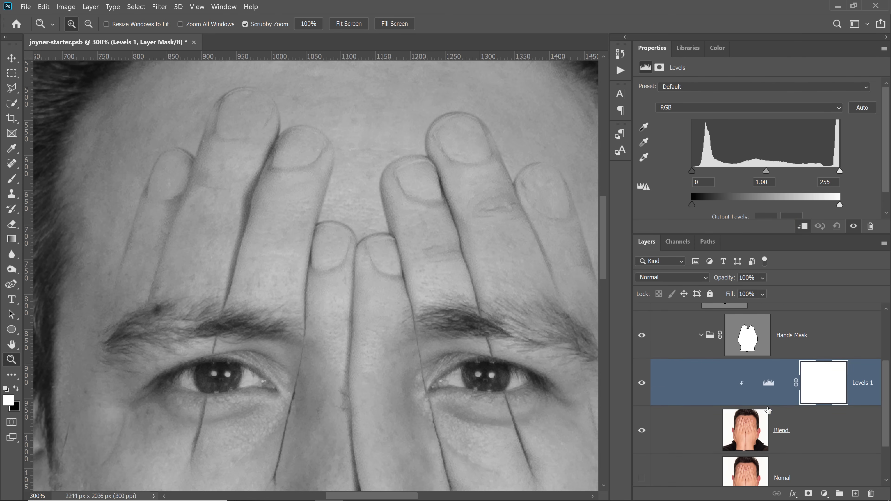
{"action": "scroll", "coordinate": [767, 390], "scroll_direction": "down", "scroll_amount": 1}
{"action": "scroll", "coordinate": [767, 389], "scroll_direction": "down", "scroll_amount": 2}
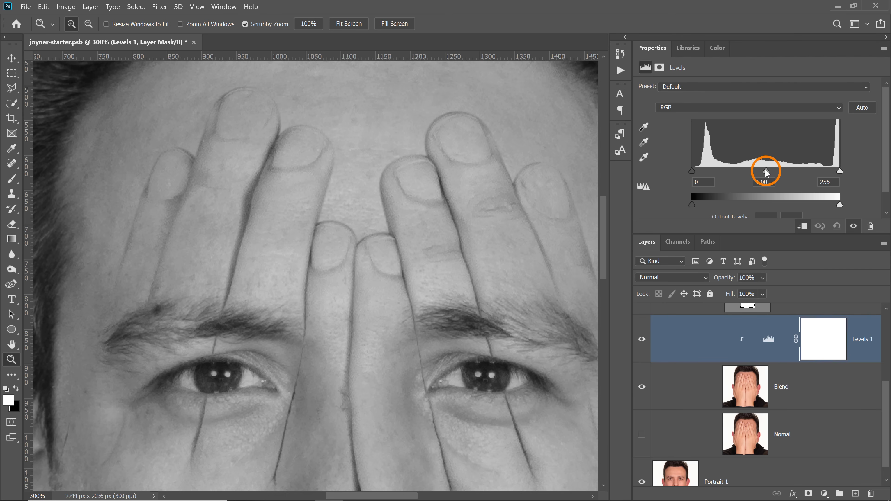
{"action": "mouse_move", "coordinate": [766, 171]}
{"action": "left_mouse_down"}
{"action": "mouse_move", "coordinate": [796, 172]}
{"action": "mouse_move", "coordinate": [774, 172]}
{"action": "left_mouse_up"}
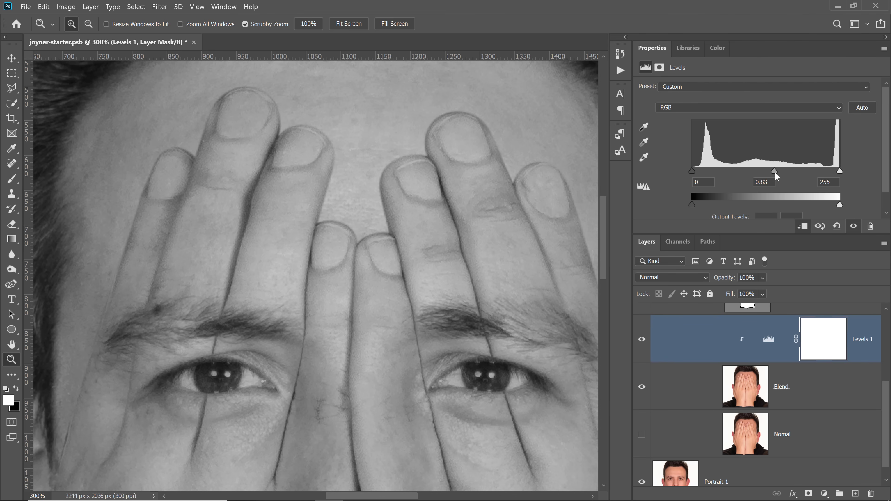
{"action": "left_click_drag", "start_coordinate": [780, 174], "coordinate": [787, 173]}
{"action": "left_click_drag", "start_coordinate": [602, 213], "coordinate": [604, 244]}
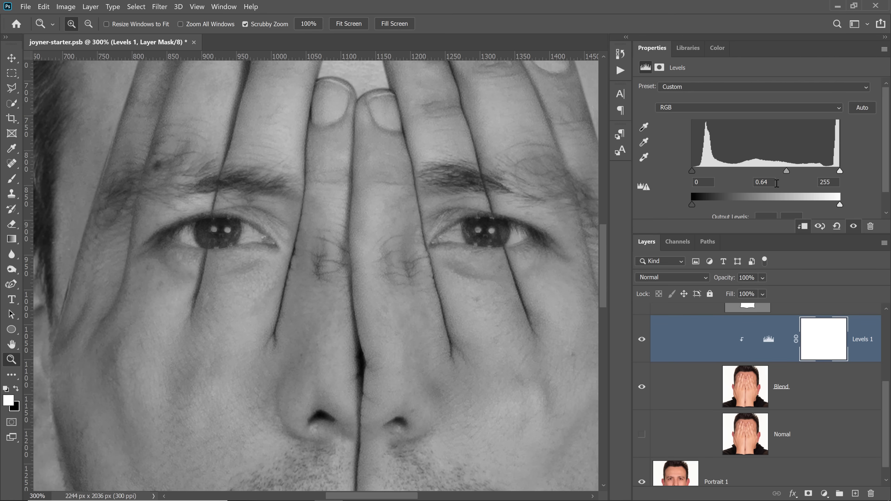
{"action": "left_click_drag", "start_coordinate": [786, 172], "coordinate": [794, 178]}
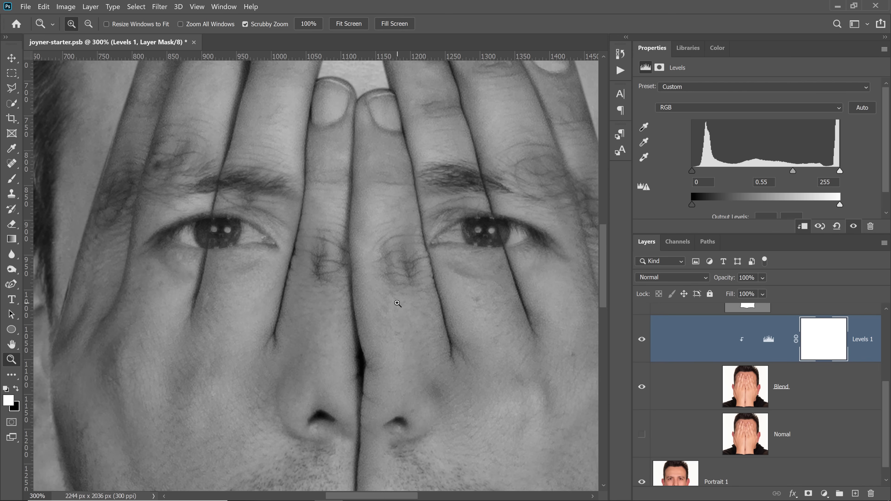
{"action": "double_click", "coordinate": [11, 344]}
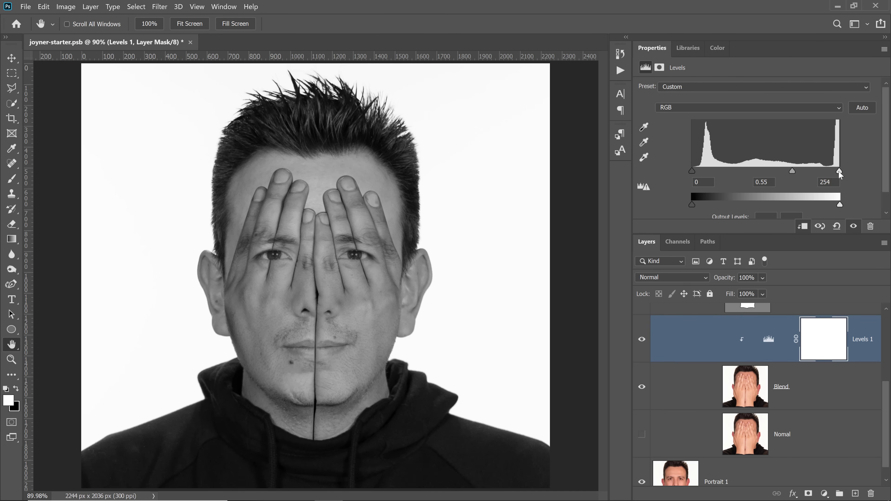
{"action": "mouse_move", "coordinate": [838, 170]}
{"action": "left_mouse_down"}
{"action": "mouse_move", "coordinate": [800, 172]}
{"action": "mouse_move", "coordinate": [831, 172]}
{"action": "left_mouse_up"}
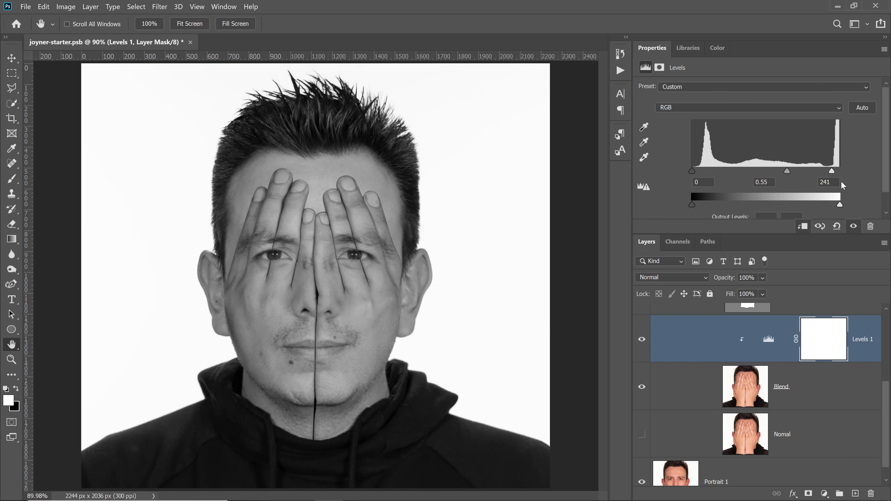
- Make the Nomal layer visible and add a black layer mask that hides all of it
{"action": "left_click", "coordinate": [797, 447]}
{"action": "left_click", "coordinate": [642, 437]}
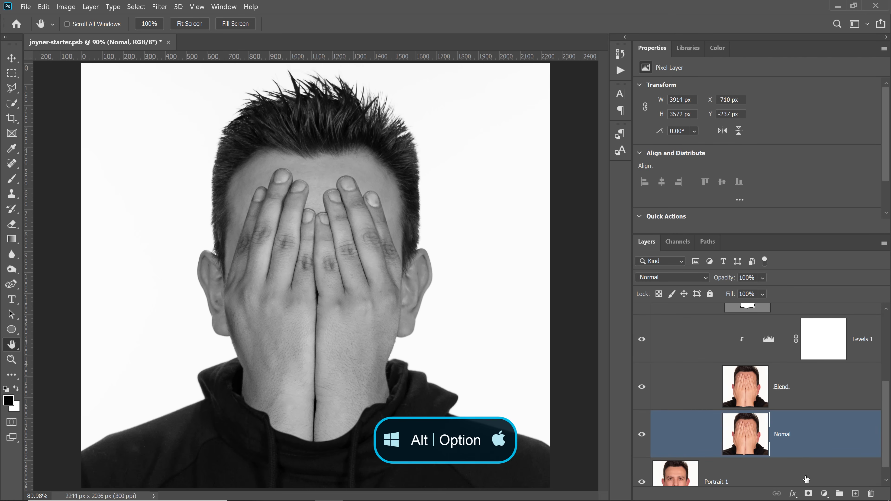
{"action": "left_click", "coordinate": [808, 493], "text": "alt"}
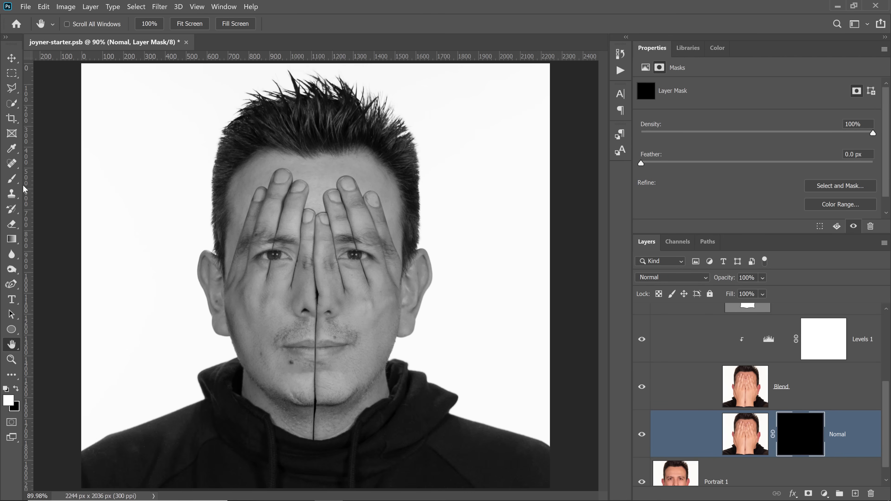
- Paint white on the Nomal layer's mask over the fingertips and face edge with a soft 300 px brush at 55% opacity
{"action": "left_click", "coordinate": [12, 179]}
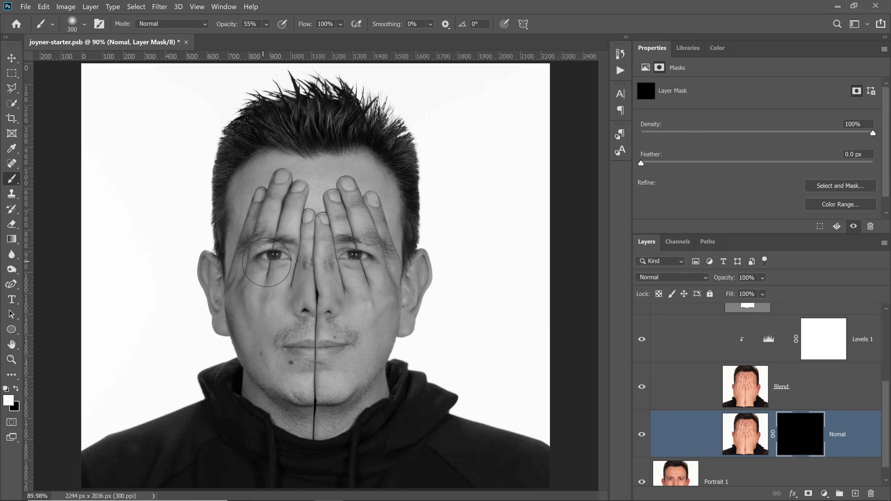
{"action": "left_click", "coordinate": [84, 24]}
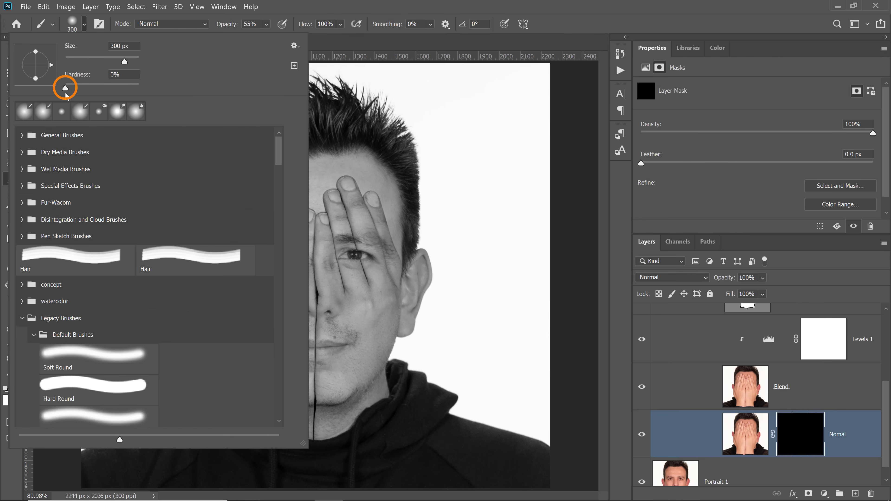
{"action": "left_click", "coordinate": [376, 35]}
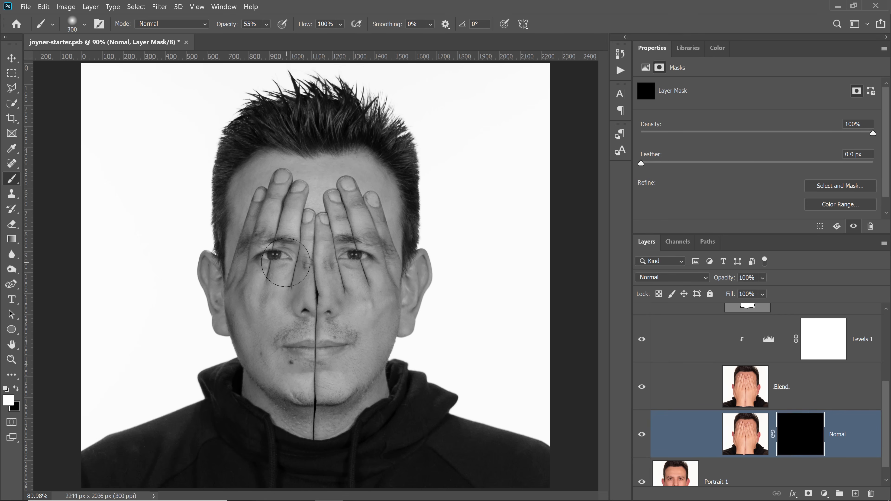
{"action": "key", "text": "z"}
{"action": "left_click", "coordinate": [285, 263]}
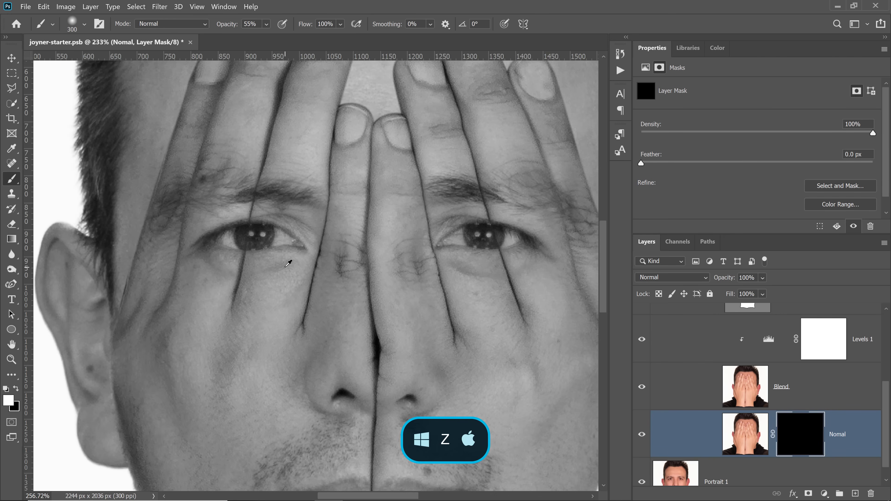
{"action": "scroll", "coordinate": [285, 267], "scroll_direction": "up", "scroll_amount": 1}
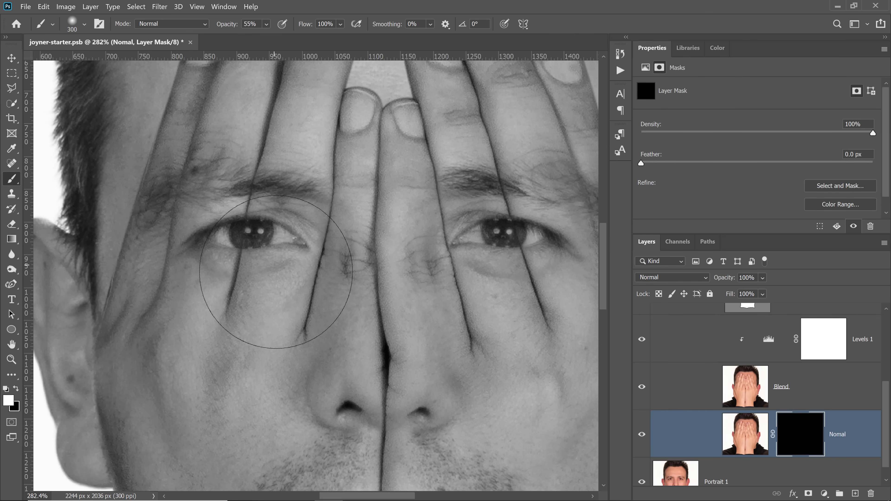
{"action": "left_click_drag", "start_coordinate": [320, 208], "coordinate": [284, 354]}
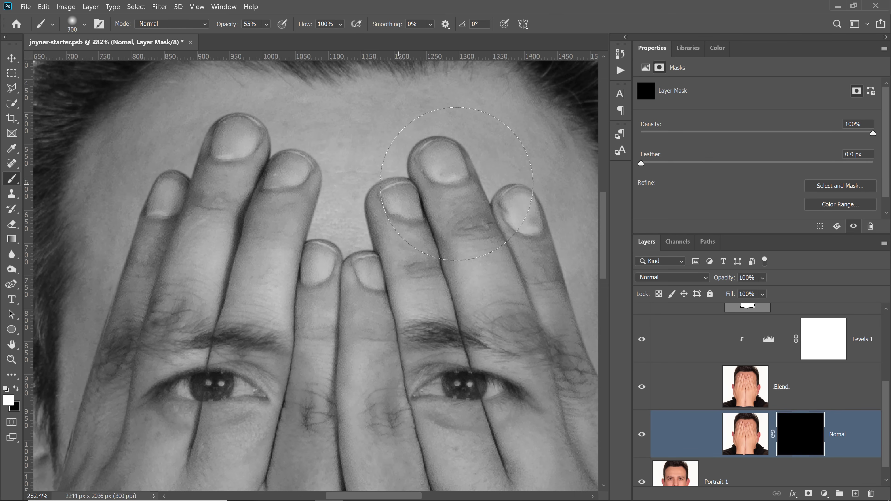
{"action": "left_click_drag", "start_coordinate": [499, 209], "coordinate": [329, 154]}
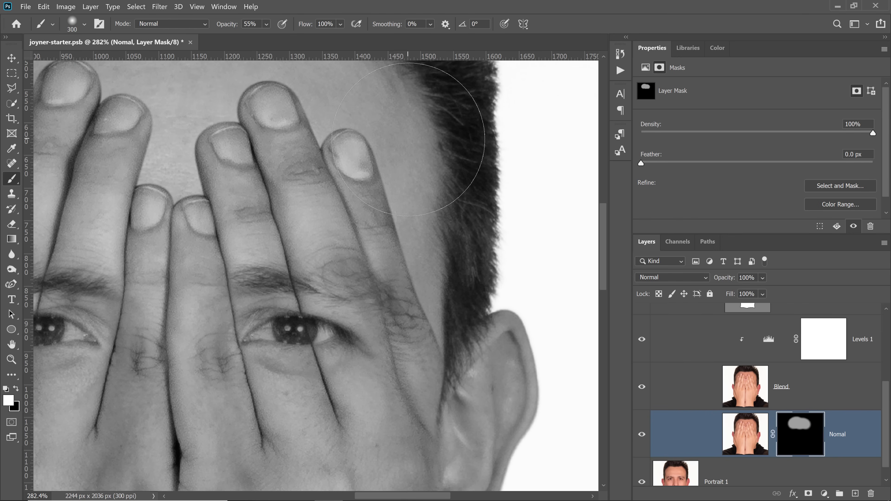
{"action": "mouse_move", "coordinate": [433, 184]}
{"action": "left_mouse_down"}
{"action": "mouse_move", "coordinate": [412, 151]}
{"action": "mouse_move", "coordinate": [401, 153]}
{"action": "left_mouse_up"}
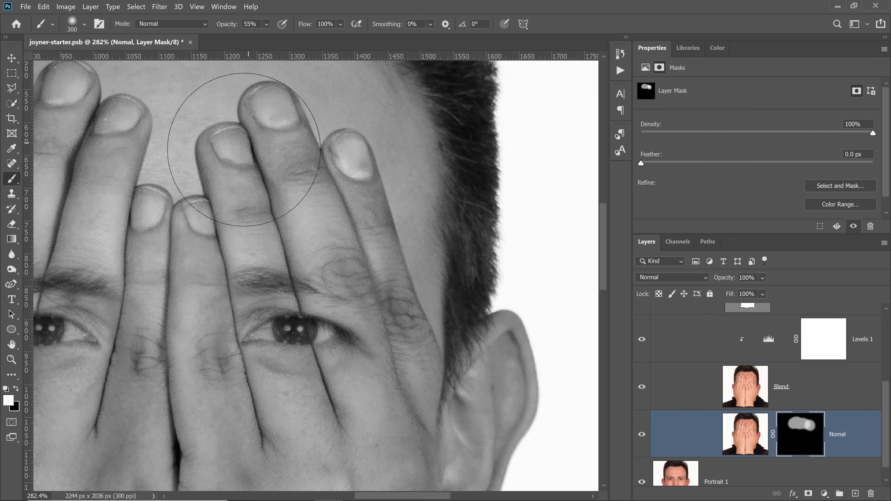
{"action": "mouse_move", "coordinate": [244, 160]}
{"action": "left_mouse_down"}
{"action": "mouse_move", "coordinate": [307, 143]}
{"action": "mouse_move", "coordinate": [212, 32]}
{"action": "left_mouse_up"}
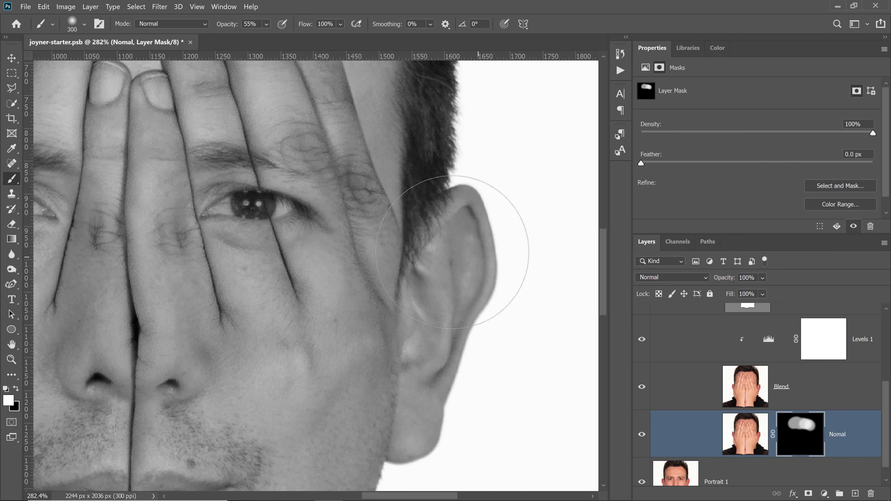
{"action": "mouse_move", "coordinate": [463, 270]}
{"action": "left_mouse_down"}
{"action": "mouse_move", "coordinate": [483, 324]}
{"action": "mouse_move", "coordinate": [472, 271]}
{"action": "mouse_move", "coordinate": [483, 151]}
{"action": "left_mouse_up"}
{"action": "mouse_move", "coordinate": [465, 206]}
{"action": "left_mouse_down"}
{"action": "mouse_move", "coordinate": [465, 296]}
{"action": "mouse_move", "coordinate": [452, 344]}
{"action": "mouse_move", "coordinate": [523, 241]}
{"action": "mouse_move", "coordinate": [517, 163]}
{"action": "mouse_move", "coordinate": [518, 172]}
{"action": "left_mouse_up"}
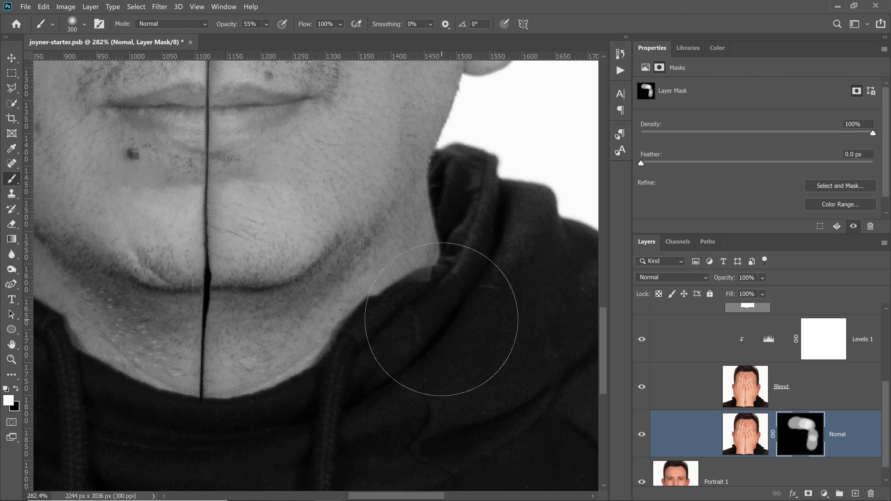
- Reduce the brush to 35 px and switch the foreground colour to black for touching up the mask near the hoodie collar
{"action": "key", "text": "bracketleft"}
{"action": "key", "text": "bracketleft"}
{"action": "key", "text": "bracketleft"}
{"action": "key", "text": "bracketleft"}
{"action": "key", "text": "bracketleft"}
{"action": "key", "text": "bracketleft"}
{"action": "key", "text": "bracketleft"}
{"action": "key", "text": "bracketleft"}
{"action": "key", "text": "bracketleft"}
{"action": "key", "text": "bracketleft"}
{"action": "key", "text": "bracketleft"}
{"action": "key", "text": "bracketleft"}
{"action": "key", "text": "bracketleft"}
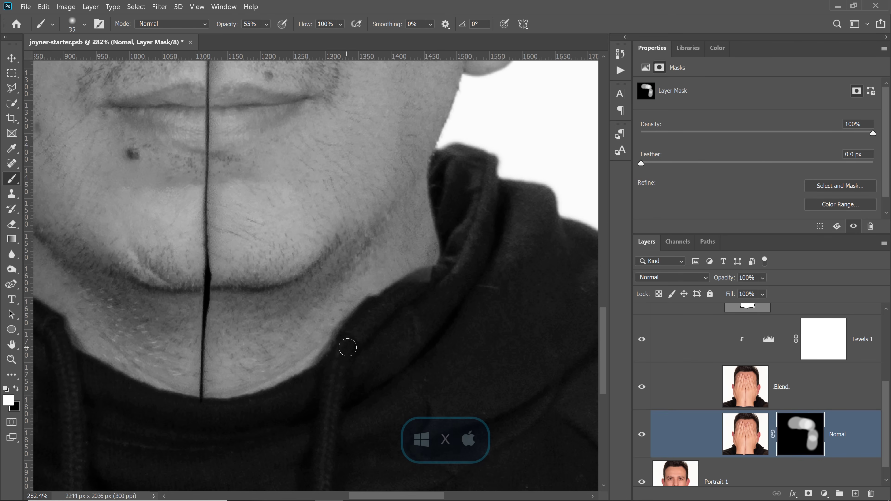
{"action": "key", "text": "x"}
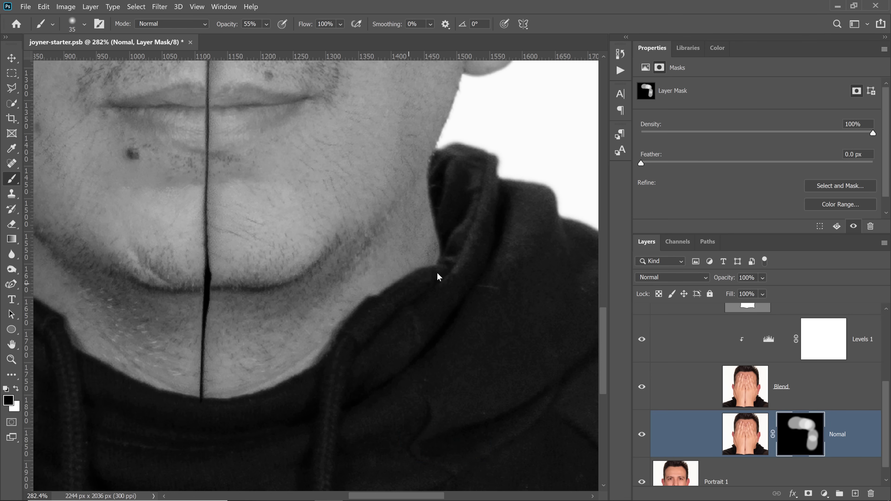
{"action": "left_click_drag", "start_coordinate": [173, 353], "coordinate": [402, 425]}
{"action": "left_click_drag", "start_coordinate": [358, 322], "coordinate": [358, 441]}
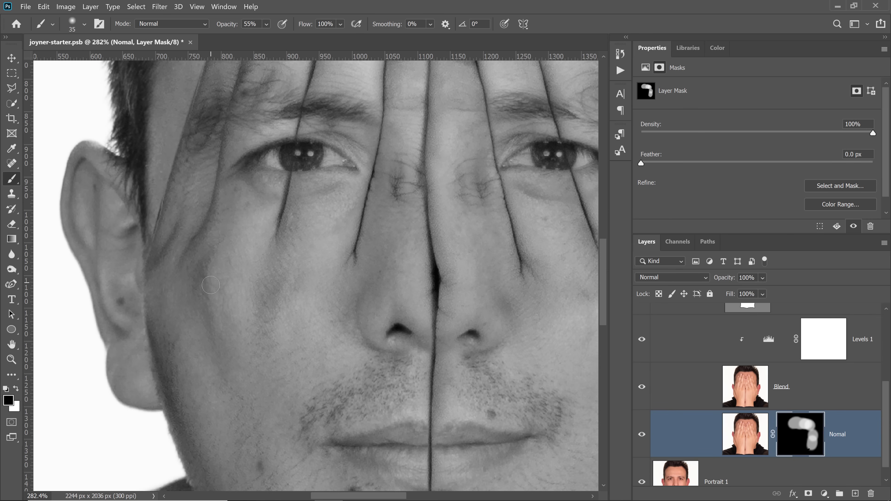
- Paint white on the Nomal layer's mask over both cheeks with a 150 px brush, and fit the whole image in view
{"action": "key", "text": "bracketright"}
{"action": "key", "text": "bracketright"}
{"action": "key", "text": "bracketright"}
{"action": "key", "text": "bracketright"}
{"action": "key", "text": "bracketright"}
{"action": "key", "text": "bracketright"}
{"action": "key", "text": "bracketright"}
{"action": "key", "text": "bracketright"}
{"action": "key", "text": "bracketright"}
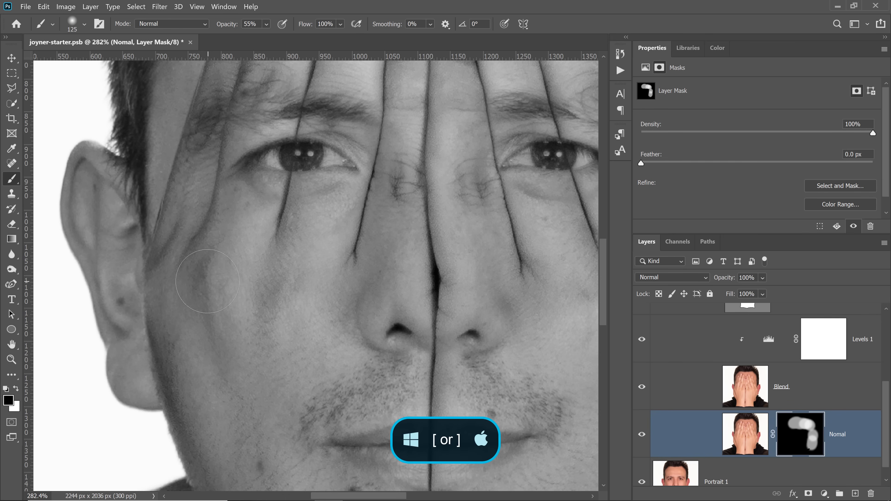
{"action": "key", "text": "bracketright"}
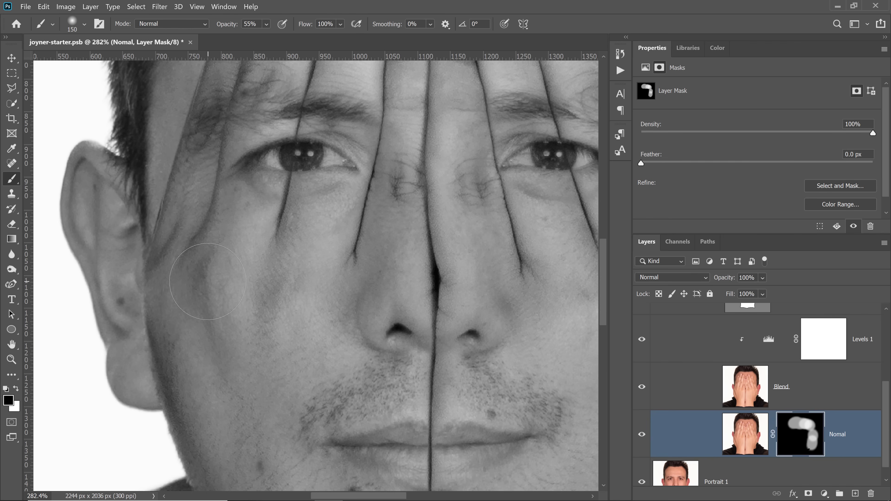
{"action": "key", "text": "x"}
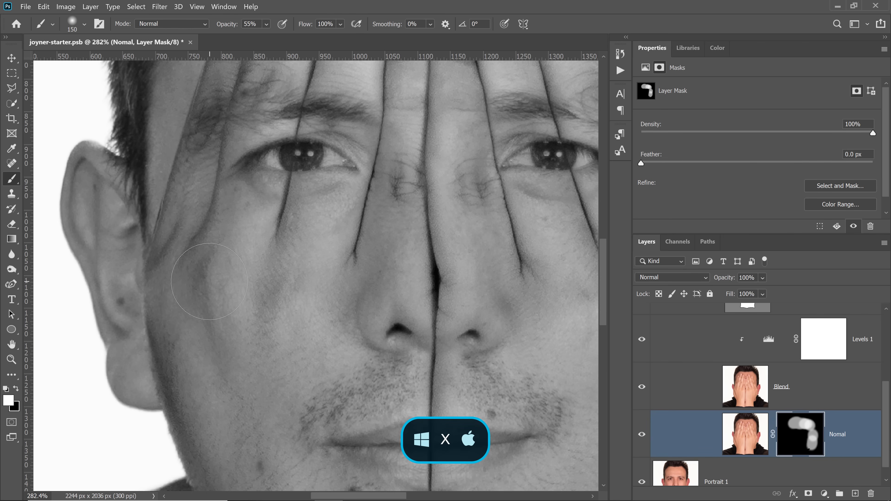
{"action": "left_click", "coordinate": [209, 282]}
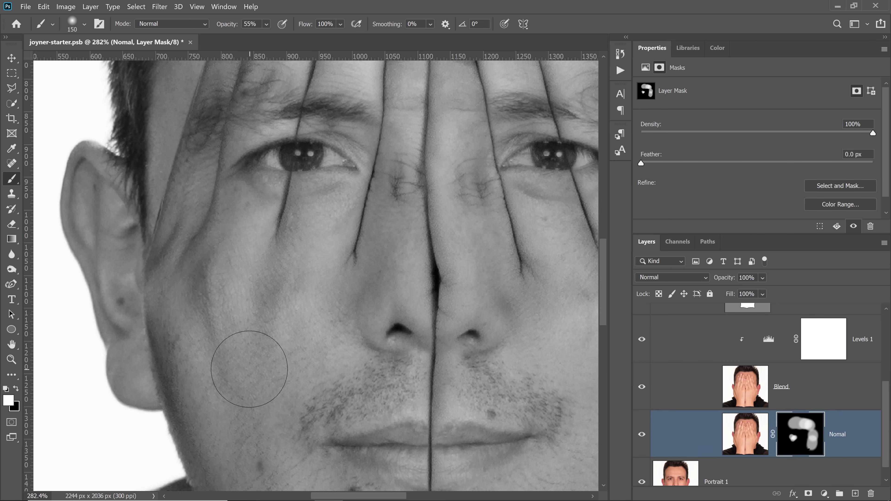
{"action": "scroll", "coordinate": [250, 369], "scroll_direction": "down", "scroll_amount": 2}
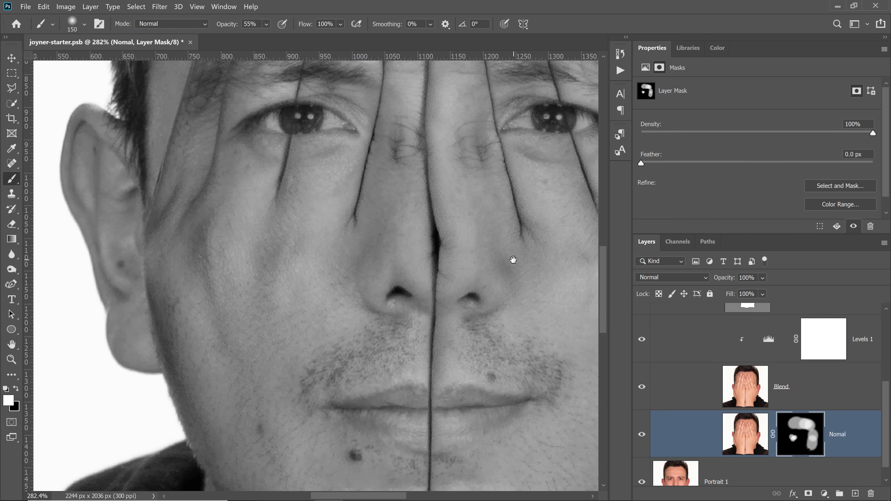
{"action": "left_click_drag", "start_coordinate": [513, 260], "coordinate": [343, 273]}
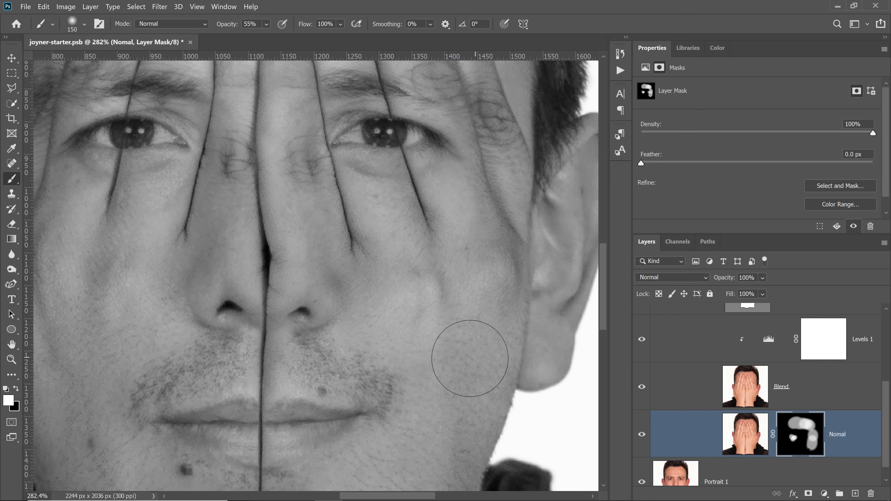
{"action": "double_click", "coordinate": [12, 346]}
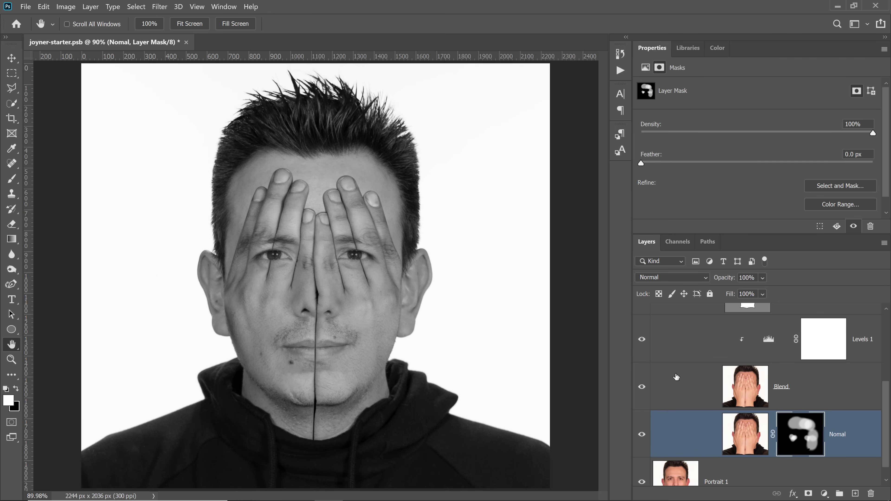
- Collapse the Hands Mask group and add a new layer named Shadow directly beneath it inside Face Container
{"action": "scroll", "coordinate": [676, 377], "scroll_direction": "up", "scroll_amount": 1}
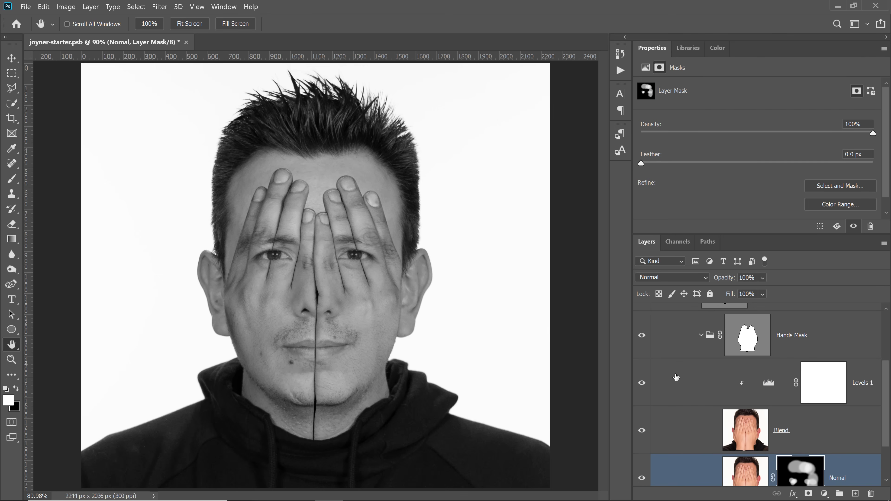
{"action": "left_click", "coordinate": [701, 336]}
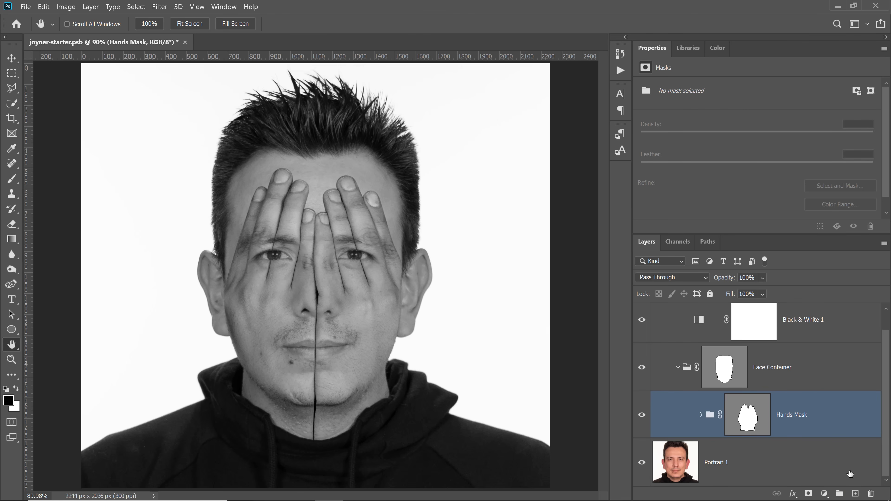
{"action": "left_click", "coordinate": [857, 494]}
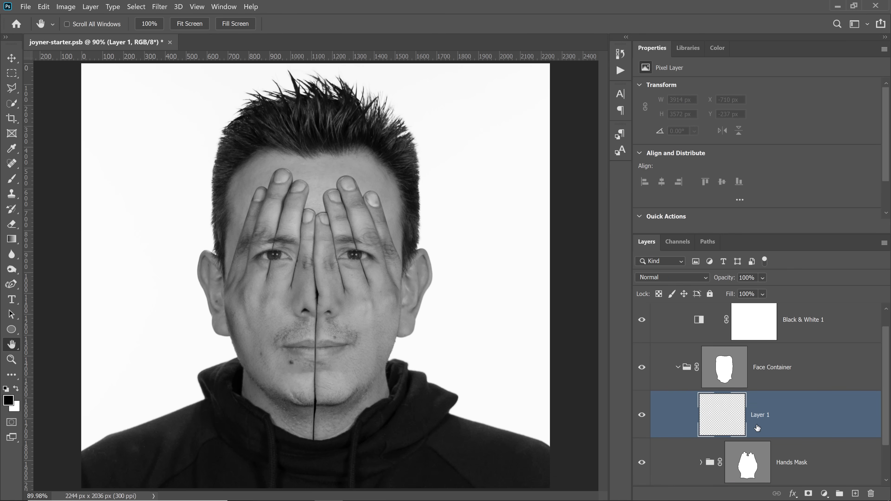
{"action": "key", "text": "ctrl+z"}
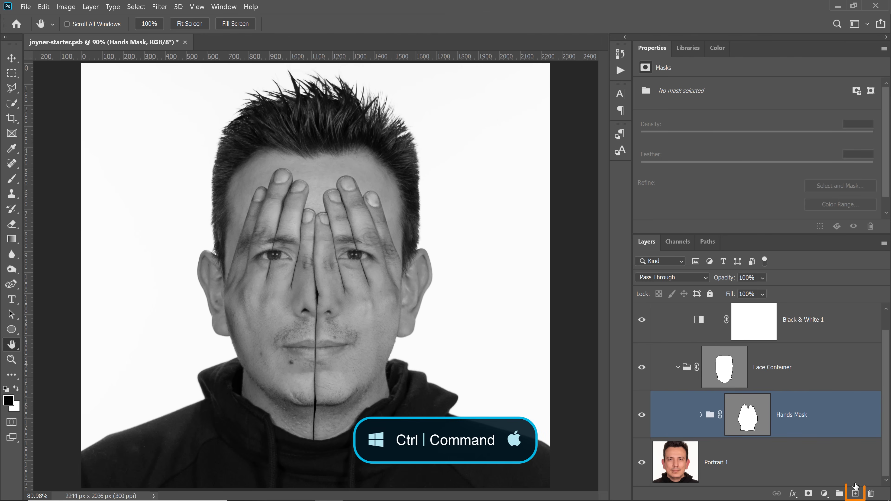
{"action": "left_click", "coordinate": [856, 493], "text": "ctrl"}
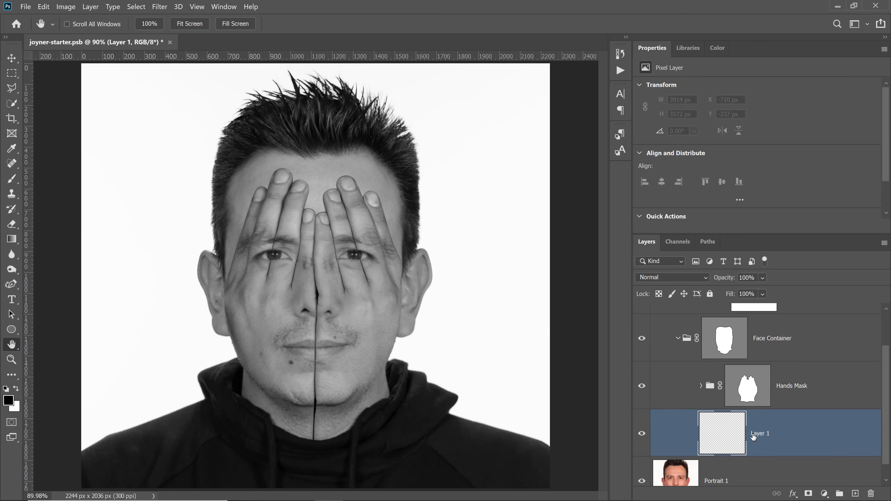
{"action": "double_click", "coordinate": [760, 434]}
{"action": "type", "text": "Shadow"}
{"action": "key", "text": "Return"}
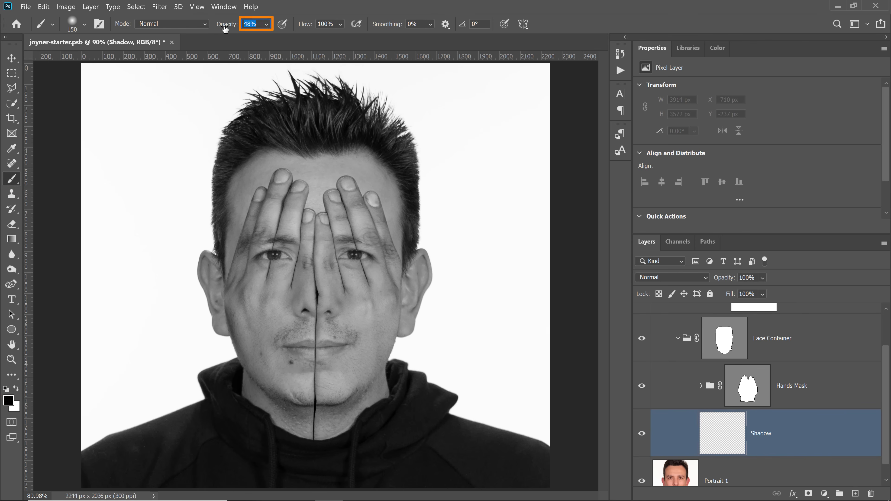
- Set the brush opacity to 50%, try a 150 px black stroke over a finger on the Shadow layer, and undo it
{"action": "left_click_drag", "start_coordinate": [225, 29], "coordinate": [226, 29]}
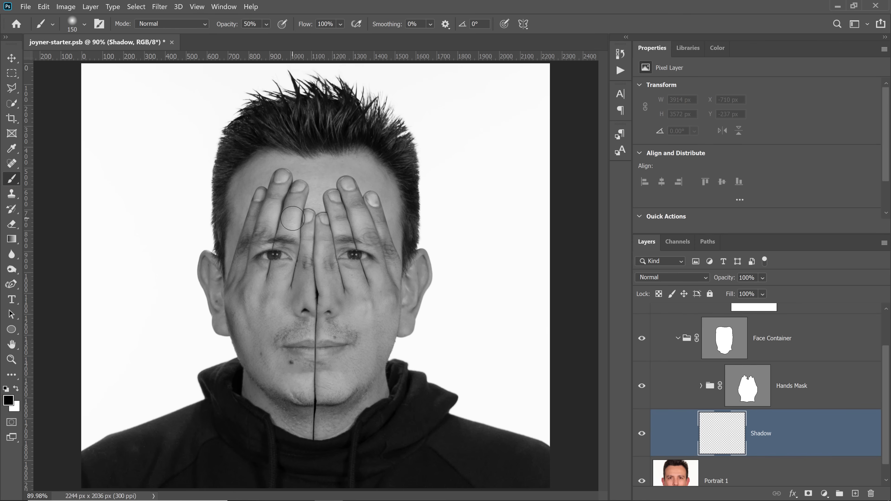
{"action": "key", "text": "z"}
{"action": "left_click", "coordinate": [304, 205]}
{"action": "scroll", "coordinate": [301, 208], "scroll_direction": "up", "scroll_amount": 2}
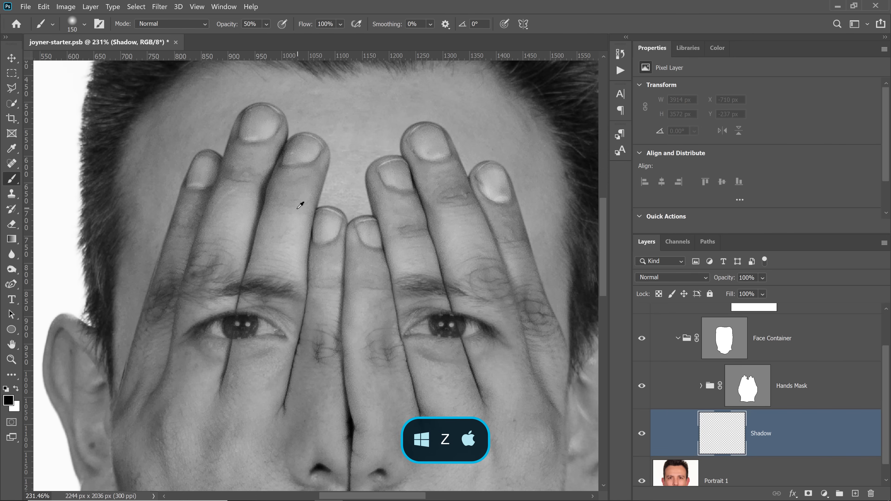
{"action": "left_click_drag", "start_coordinate": [290, 241], "coordinate": [276, 216]}
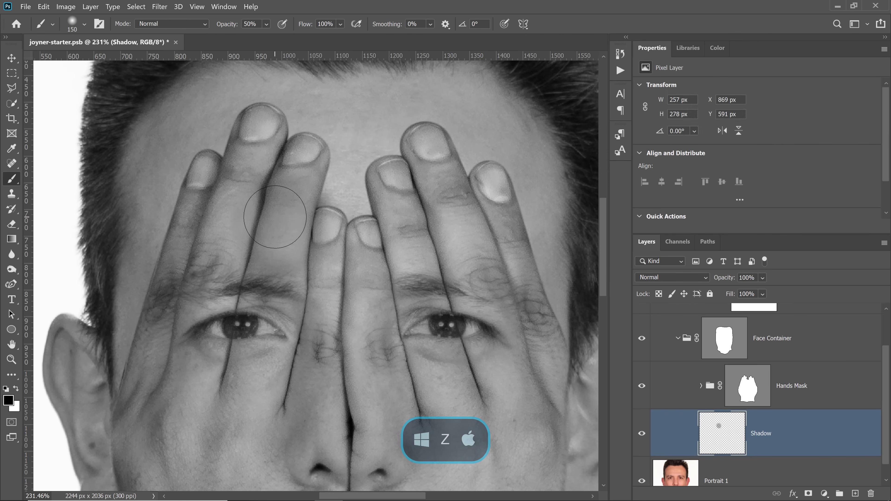
{"action": "key", "text": "ctrl+z"}
- Paint a black shadow around the ring fingertip of the image-left hand on the Shadow layer with a 50 px brush
{"action": "key", "text": "bracketleft"}
{"action": "key", "text": "bracketleft"}
{"action": "key", "text": "bracketleft"}
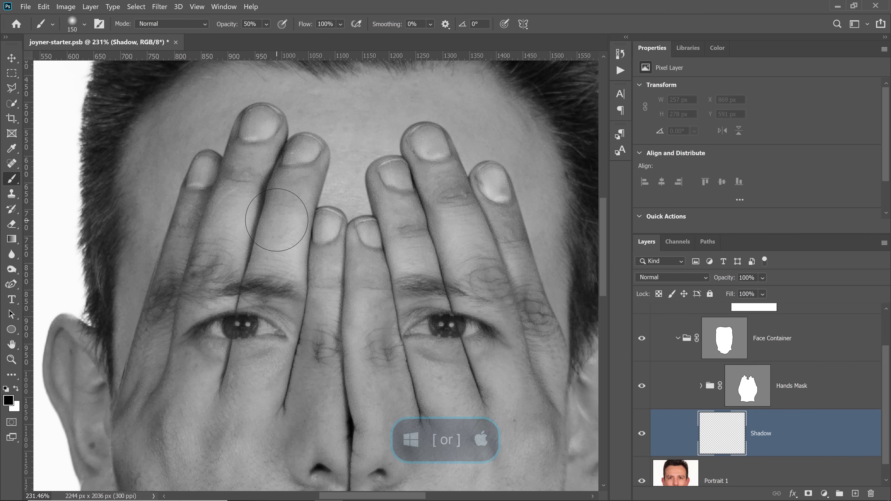
{"action": "key", "text": "bracketleft"}
{"action": "key", "text": "bracketleft"}
{"action": "key", "text": "bracketleft"}
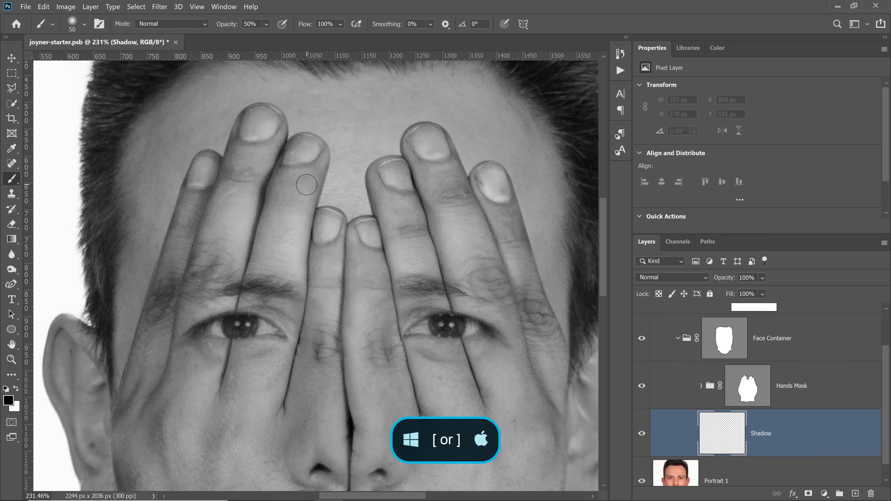
{"action": "mouse_move", "coordinate": [304, 201]}
{"action": "left_mouse_down"}
{"action": "mouse_move", "coordinate": [316, 165]}
{"action": "mouse_move", "coordinate": [316, 175]}
{"action": "mouse_move", "coordinate": [301, 148]}
{"action": "mouse_move", "coordinate": [294, 151]}
{"action": "mouse_move", "coordinate": [314, 163]}
{"action": "mouse_move", "coordinate": [295, 164]}
{"action": "left_mouse_up"}
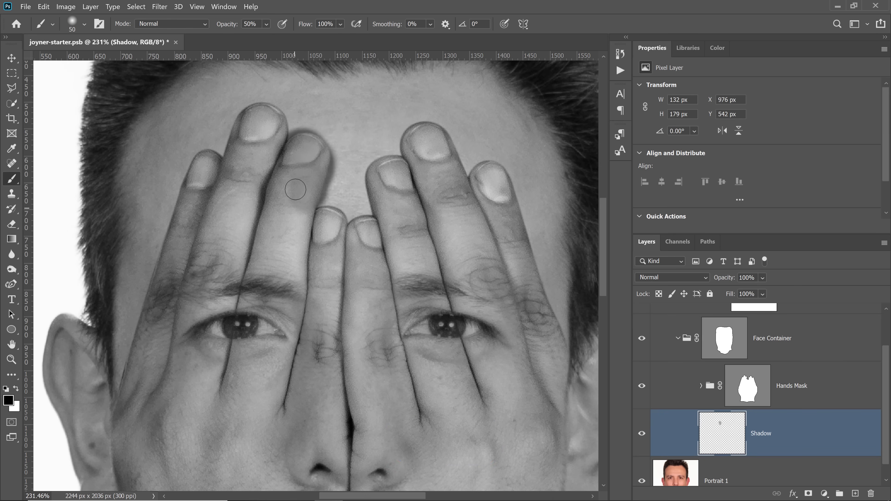
- Expand the Hands Mask group, select the Nomal layer's mask, and inspect the mask alone for semi-transparent grey areas
{"action": "left_click", "coordinate": [701, 386]}
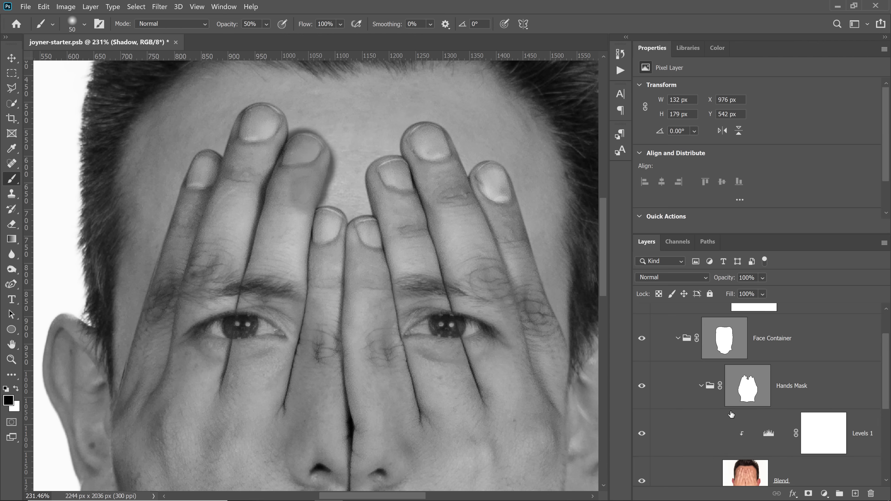
{"action": "scroll", "coordinate": [773, 439], "scroll_direction": "down", "scroll_amount": 3}
{"action": "left_click", "coordinate": [807, 445]}
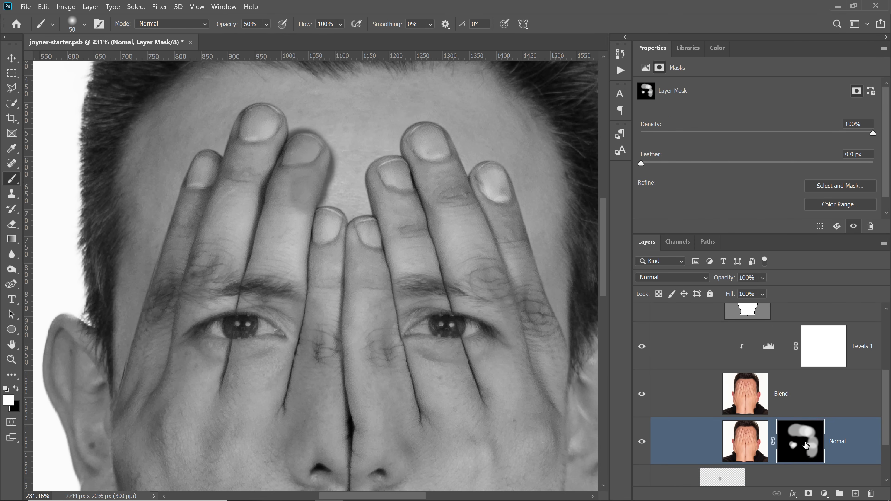
{"action": "key", "text": "alt"}
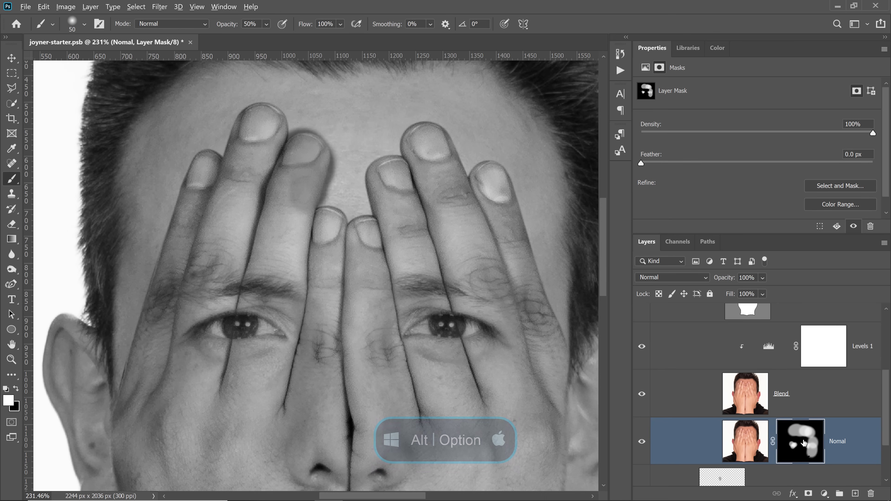
{"action": "left_click", "coordinate": [801, 445], "text": "alt"}
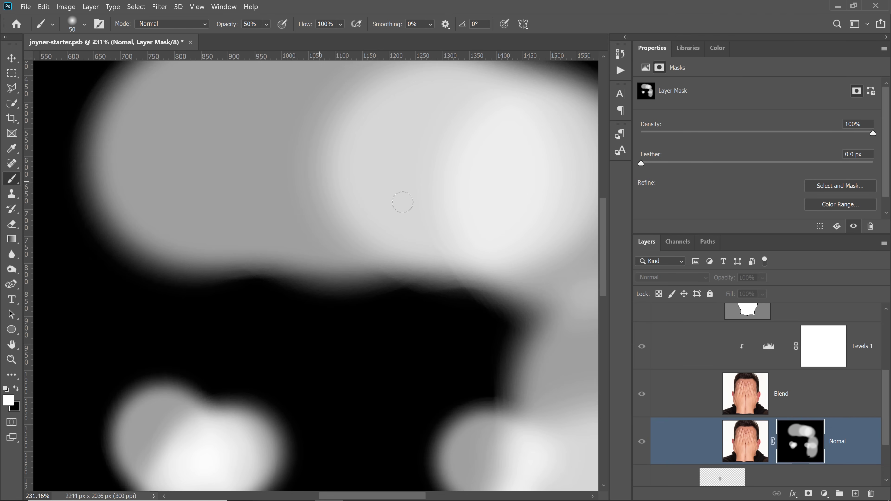
{"action": "left_click", "coordinate": [807, 452], "text": "alt"}
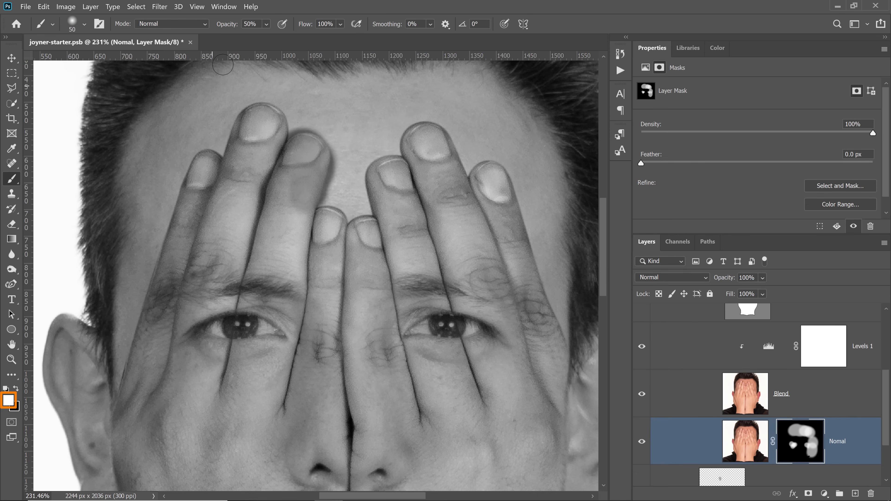
- Paint white on the Nomal layer's mask over the shadowed finger with a 125 px brush at 100% opacity
{"action": "left_click", "coordinate": [250, 24]}
{"action": "type", "text": "100"}
{"action": "key", "text": "Return"}
{"action": "key", "text": "bracketright"}
{"action": "key", "text": "bracketright"}
{"action": "key", "text": "bracketright"}
{"action": "key", "text": "bracketright"}
{"action": "key", "text": "bracketright"}
{"action": "key", "text": "bracketright"}
{"action": "left_click_drag", "start_coordinate": [300, 205], "coordinate": [297, 153]}
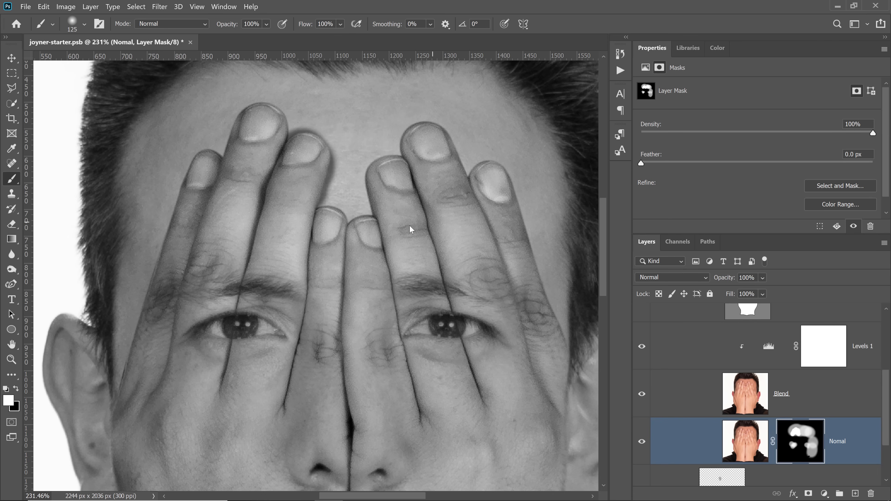
- Continue painting white on the Nomal layer's mask over the inner fingers and the outer edge of the image-right hand
{"action": "left_click_drag", "start_coordinate": [363, 240], "coordinate": [346, 264]}
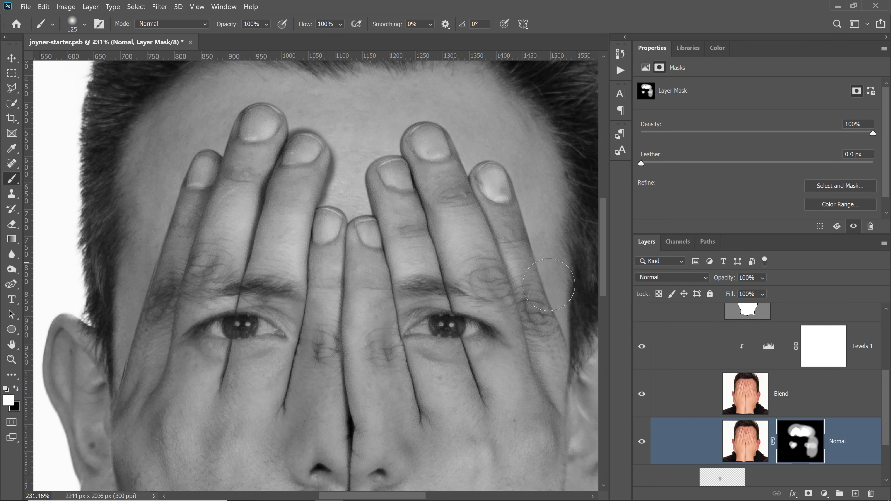
{"action": "left_click_drag", "start_coordinate": [543, 342], "coordinate": [523, 325]}
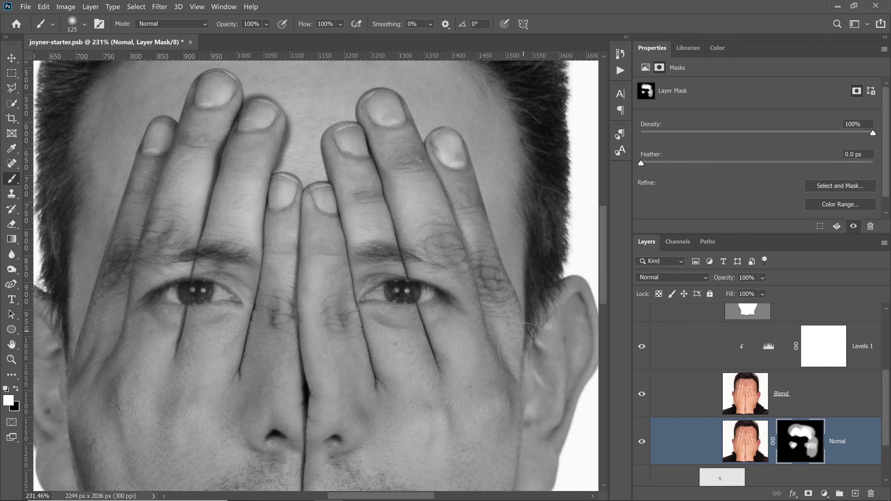
{"action": "left_click_drag", "start_coordinate": [354, 298], "coordinate": [423, 330]}
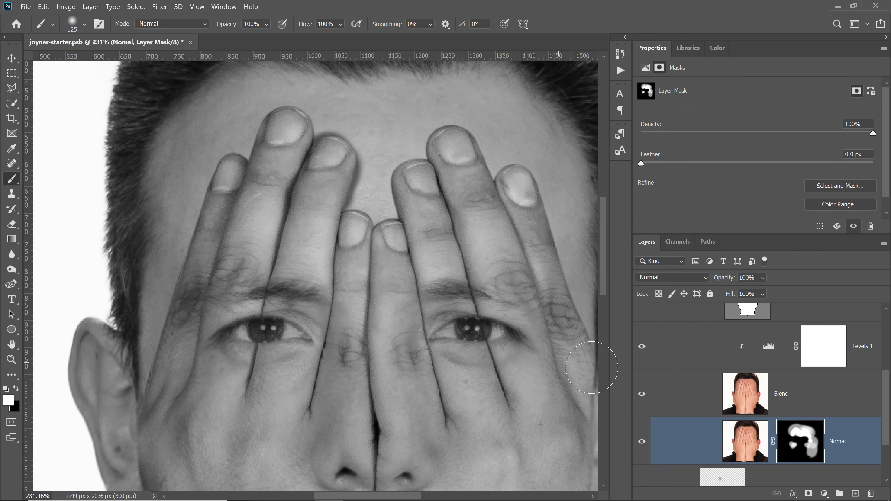
- Collapse the Hands Mask group and paint black along the inner fingers between both hands on the Shadow layer with a 70 px brush
{"action": "scroll", "coordinate": [696, 355], "scroll_direction": "up", "scroll_amount": 3}
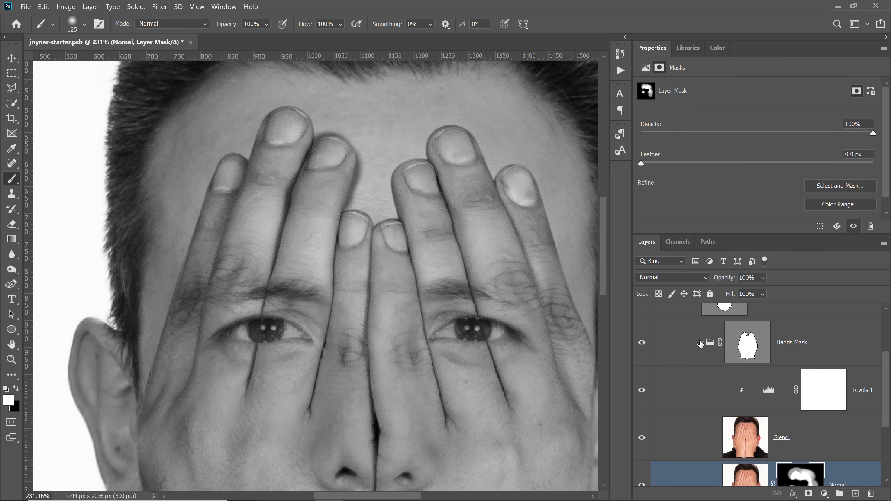
{"action": "left_click", "coordinate": [700, 343]}
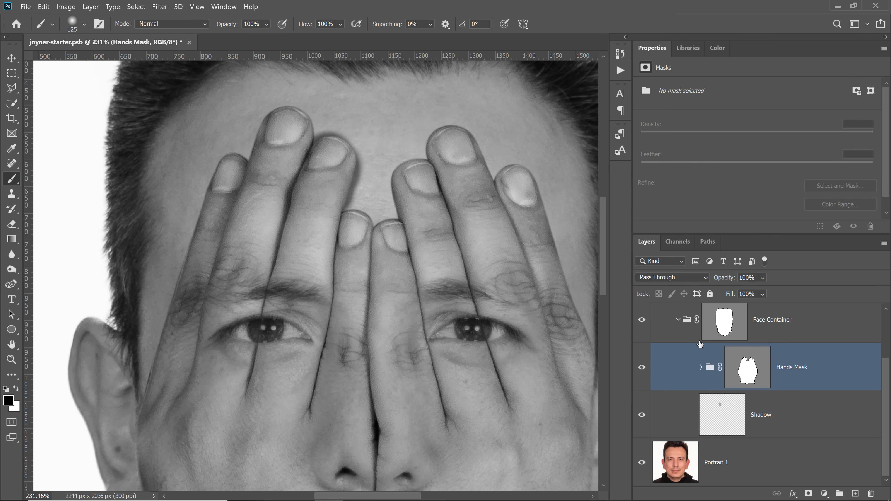
{"action": "left_click", "coordinate": [726, 425]}
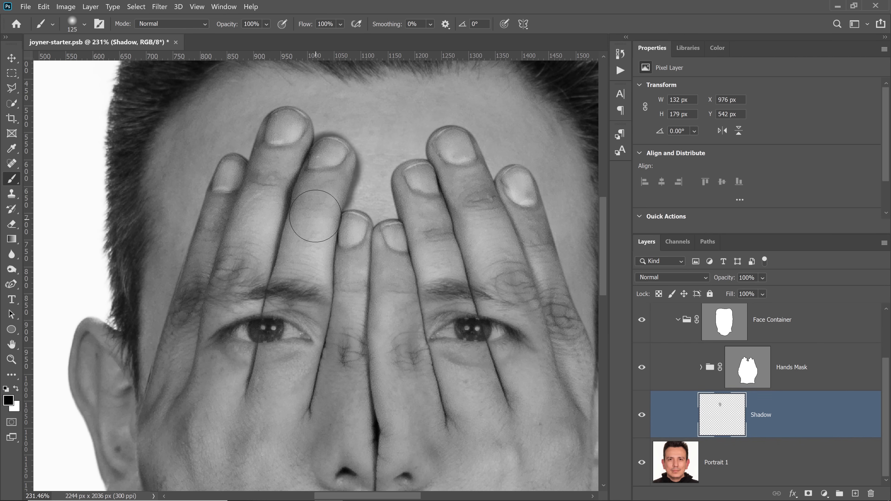
{"action": "key", "text": "bracketleft"}
{"action": "key", "text": "bracketleft"}
{"action": "key", "text": "bracketleft"}
{"action": "key", "text": "bracketleft"}
{"action": "mouse_move", "coordinate": [334, 171]}
{"action": "left_mouse_down"}
{"action": "mouse_move", "coordinate": [329, 212]}
{"action": "mouse_move", "coordinate": [352, 241]}
{"action": "mouse_move", "coordinate": [387, 246]}
{"action": "mouse_move", "coordinate": [420, 233]}
{"action": "mouse_move", "coordinate": [418, 192]}
{"action": "mouse_move", "coordinate": [417, 202]}
{"action": "mouse_move", "coordinate": [404, 197]}
{"action": "mouse_move", "coordinate": [407, 167]}
{"action": "mouse_move", "coordinate": [417, 223]}
{"action": "left_mouse_up"}
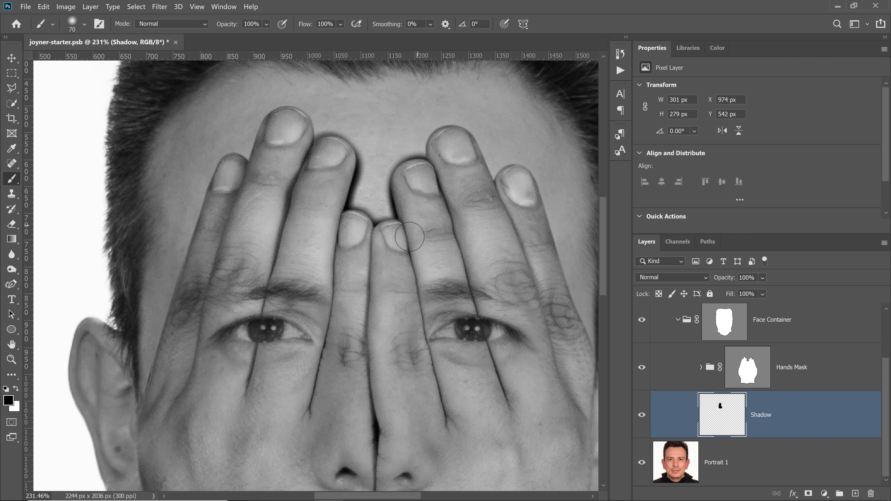
- Extend the black shadow around the outer fingertips of both hands and lower the Shadow layer's opacity to 27%
{"action": "mouse_move", "coordinate": [476, 209]}
{"action": "left_mouse_down"}
{"action": "mouse_move", "coordinate": [468, 187]}
{"action": "mouse_move", "coordinate": [509, 205]}
{"action": "mouse_move", "coordinate": [514, 191]}
{"action": "mouse_move", "coordinate": [509, 204]}
{"action": "left_mouse_up"}
{"action": "left_click_drag", "start_coordinate": [291, 137], "coordinate": [283, 155]}
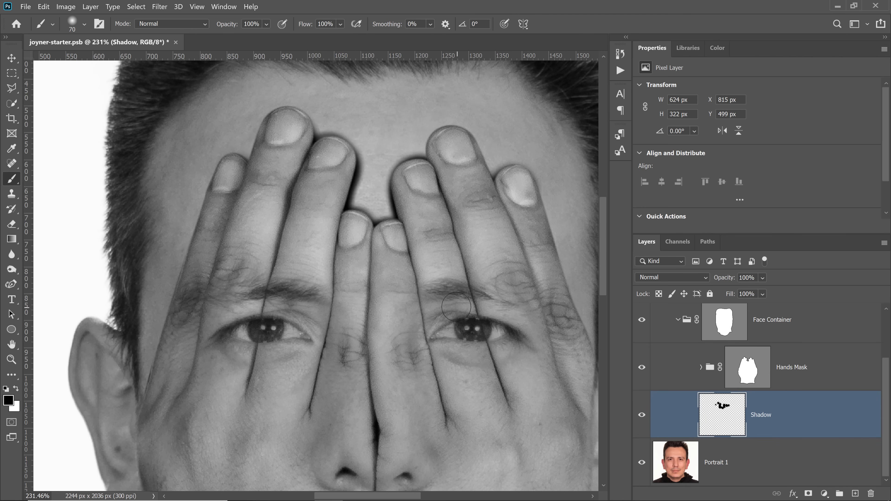
{"action": "left_click_drag", "start_coordinate": [482, 288], "coordinate": [378, 259]}
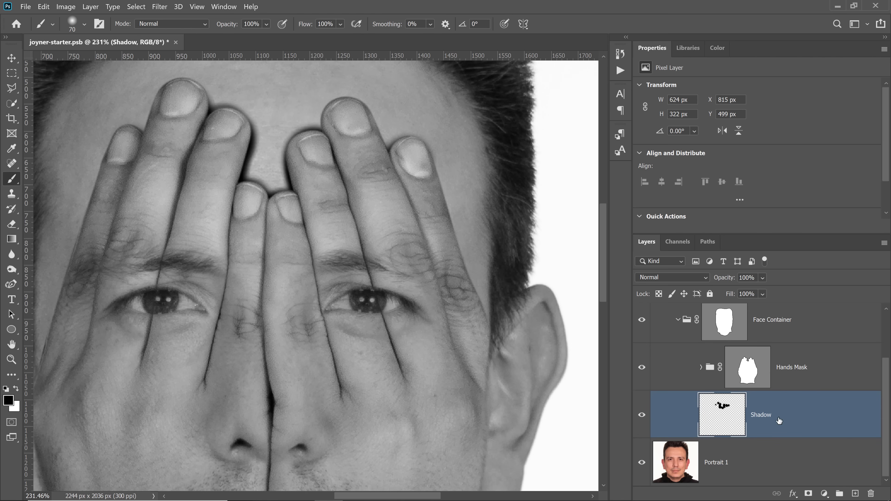
{"action": "mouse_move", "coordinate": [723, 277]}
{"action": "left_mouse_down"}
{"action": "mouse_move", "coordinate": [675, 282]}
{"action": "mouse_move", "coordinate": [683, 283]}
{"action": "left_mouse_up"}
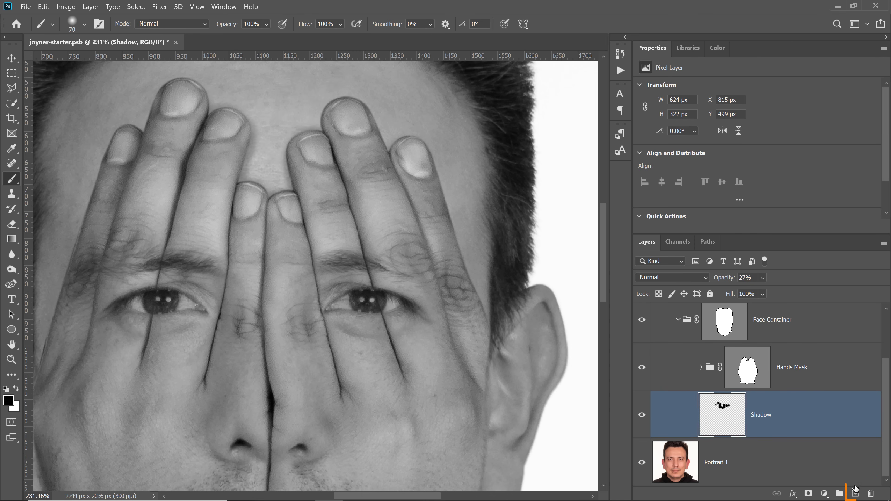
- Add a new layer above the Shadow layer and name it Contact Shadow
{"action": "left_click", "coordinate": [855, 493]}
{"action": "double_click", "coordinate": [759, 414]}
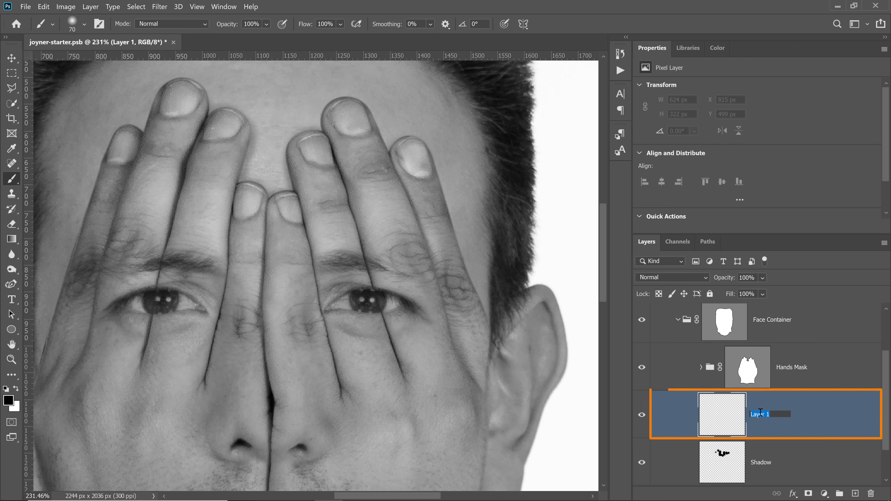
{"action": "type", "text": "Contact Shadow"}
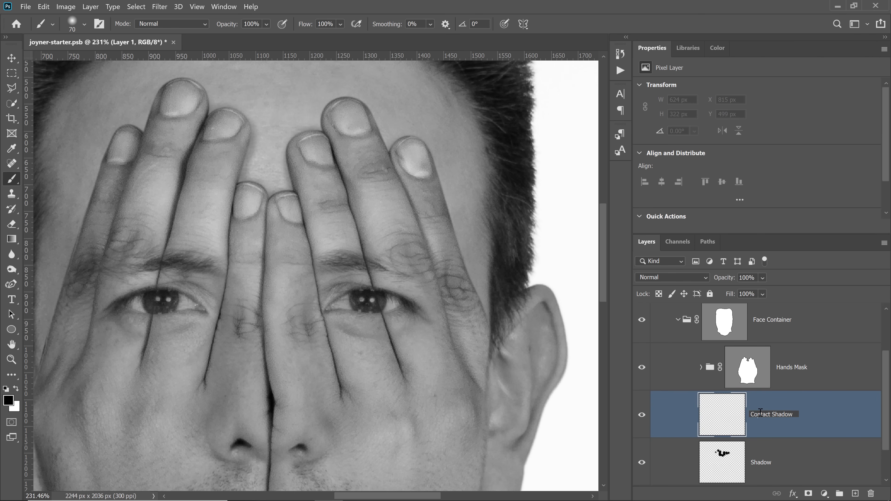
{"action": "key", "text": "Return"}
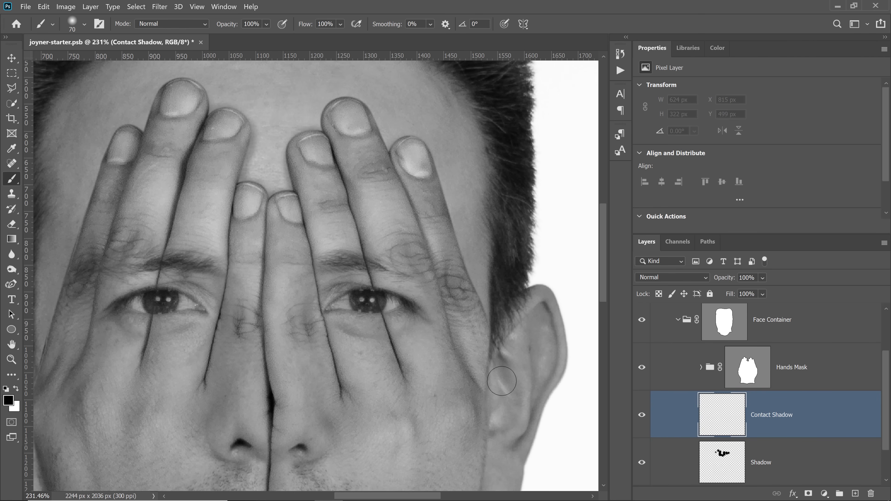
- Paint black contact shadows along the finger edges of the image-right hand on the Contact Shadow layer with a 40 px brush
{"action": "scroll", "coordinate": [306, 162], "scroll_direction": "up", "scroll_amount": 3}
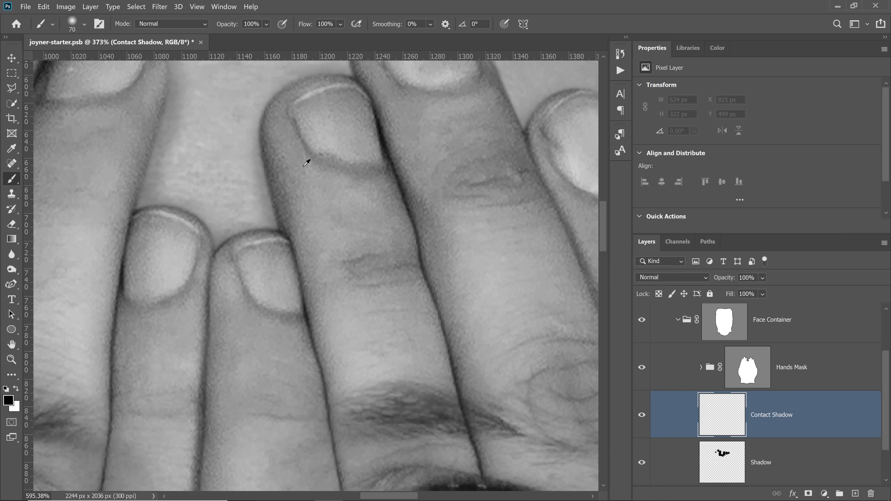
{"action": "scroll", "coordinate": [307, 163], "scroll_direction": "up", "scroll_amount": 1}
{"action": "key", "text": "bracketleft"}
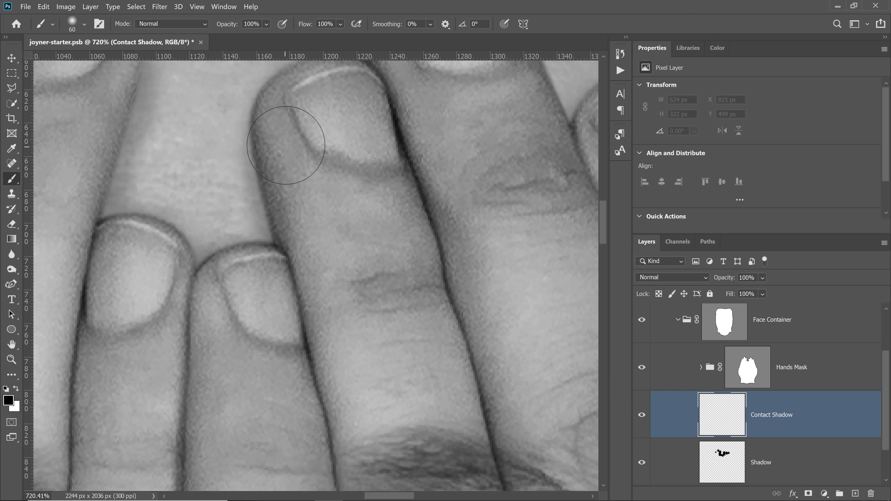
{"action": "key", "text": "bracketleft"}
{"action": "key", "text": "bracketleft"}
{"action": "mouse_move", "coordinate": [282, 133]}
{"action": "left_mouse_down"}
{"action": "mouse_move", "coordinate": [311, 244]}
{"action": "mouse_move", "coordinate": [294, 120]}
{"action": "left_mouse_up"}
{"action": "left_click_drag", "start_coordinate": [323, 196], "coordinate": [273, 281]}
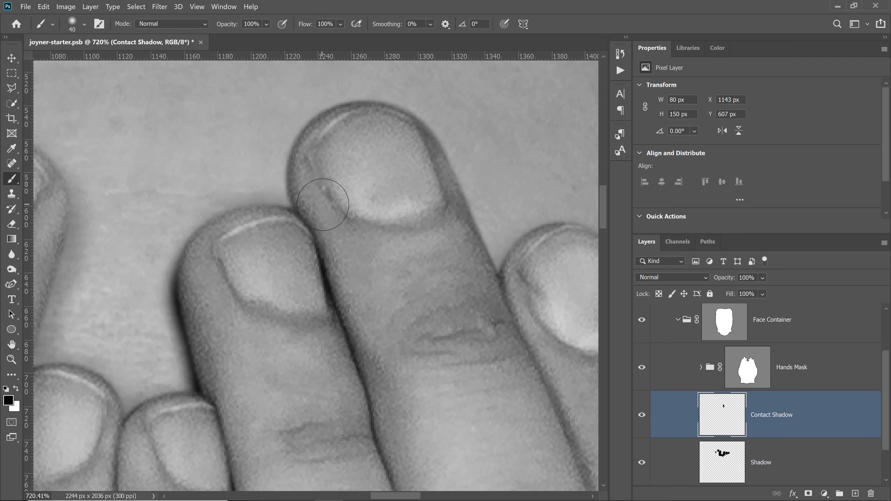
{"action": "mouse_move", "coordinate": [323, 204]}
{"action": "left_mouse_down"}
{"action": "mouse_move", "coordinate": [331, 165]}
{"action": "mouse_move", "coordinate": [338, 190]}
{"action": "left_mouse_up"}
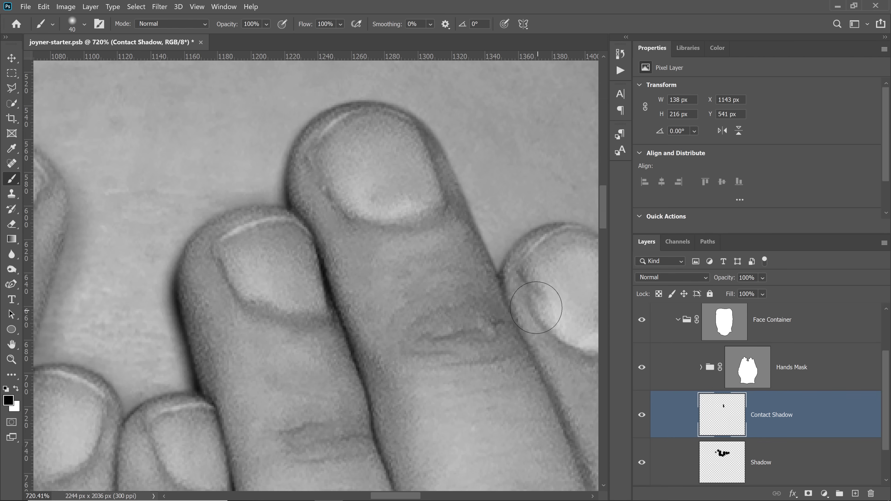
{"action": "mouse_move", "coordinate": [535, 295]}
{"action": "left_mouse_down"}
{"action": "mouse_move", "coordinate": [544, 282]}
{"action": "mouse_move", "coordinate": [533, 290]}
{"action": "left_mouse_up"}
- Paint contact shadows around the two short inner fingers, redoing the stroke along the neighbouring finger of the image-left hand
{"action": "left_click_drag", "start_coordinate": [358, 401], "coordinate": [498, 309]}
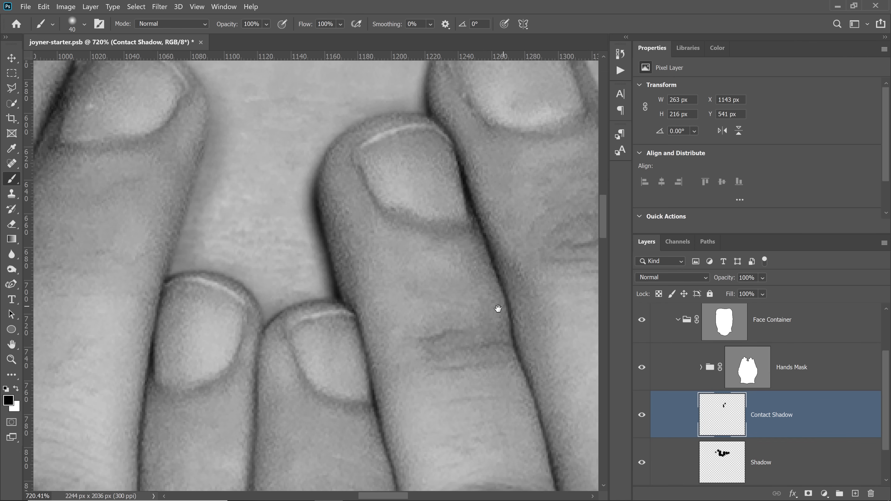
{"action": "left_click_drag", "start_coordinate": [321, 344], "coordinate": [294, 358]}
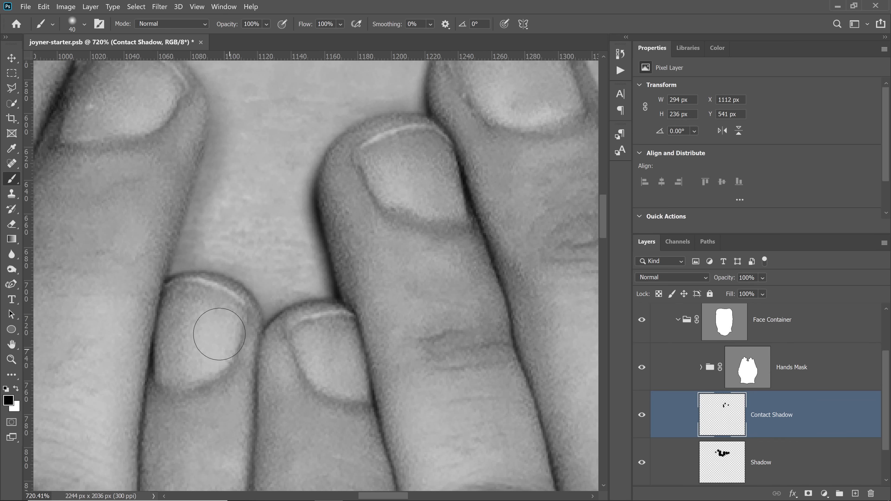
{"action": "mouse_move", "coordinate": [219, 334]}
{"action": "left_mouse_down"}
{"action": "mouse_move", "coordinate": [207, 321]}
{"action": "mouse_move", "coordinate": [214, 330]}
{"action": "mouse_move", "coordinate": [166, 334]}
{"action": "left_mouse_up"}
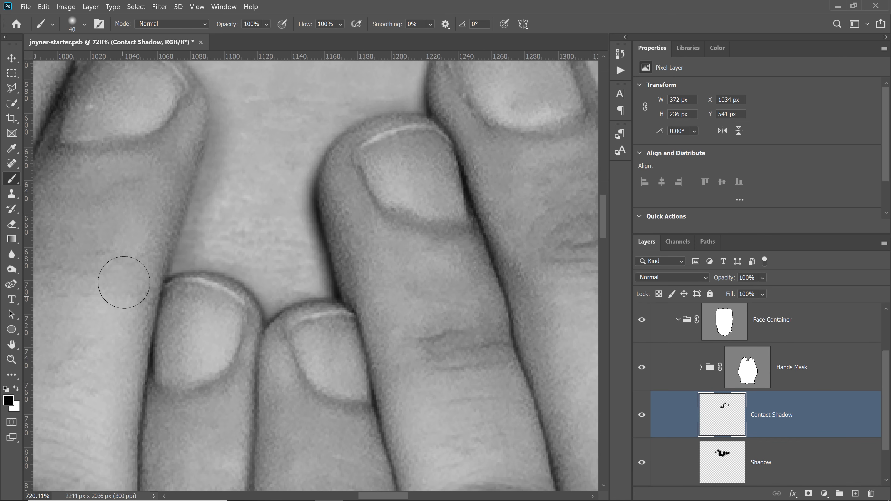
{"action": "mouse_move", "coordinate": [124, 283]}
{"action": "left_mouse_down"}
{"action": "mouse_move", "coordinate": [130, 239]}
{"action": "mouse_move", "coordinate": [119, 305]}
{"action": "mouse_move", "coordinate": [139, 190]}
{"action": "mouse_move", "coordinate": [103, 336]}
{"action": "mouse_move", "coordinate": [128, 173]}
{"action": "mouse_move", "coordinate": [110, 333]}
{"action": "mouse_move", "coordinate": [132, 182]}
{"action": "mouse_move", "coordinate": [135, 286]}
{"action": "mouse_move", "coordinate": [162, 133]}
{"action": "mouse_move", "coordinate": [137, 246]}
{"action": "mouse_move", "coordinate": [197, 272]}
{"action": "left_mouse_up"}
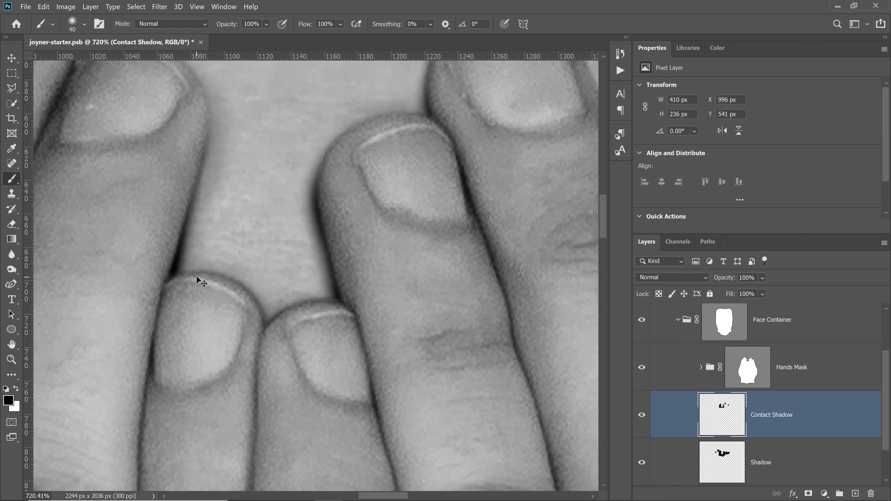
{"action": "key", "text": "ctrl+z"}
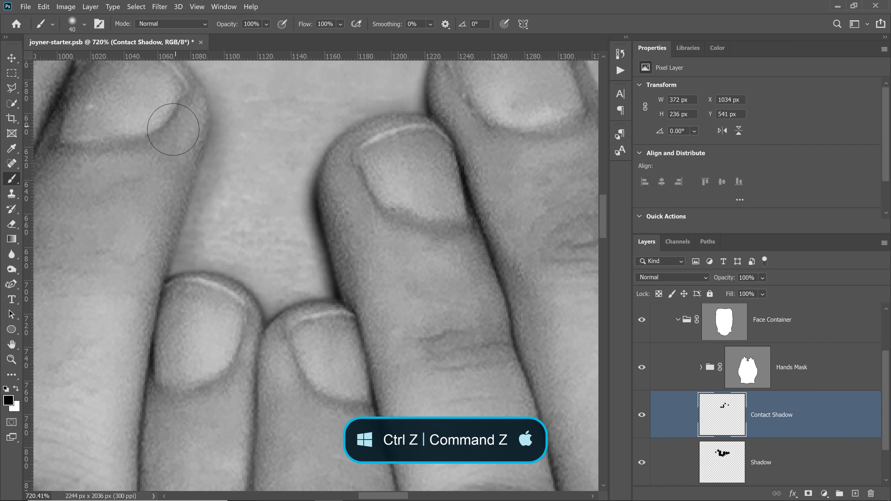
{"action": "left_click_drag", "start_coordinate": [173, 130], "coordinate": [127, 281]}
- Paint contact shadows in the gaps between the outer fingertips of the image-left hand
{"action": "mouse_move", "coordinate": [126, 243]}
{"action": "left_mouse_down"}
{"action": "mouse_move", "coordinate": [195, 342]}
{"action": "mouse_move", "coordinate": [274, 373]}
{"action": "left_mouse_up"}
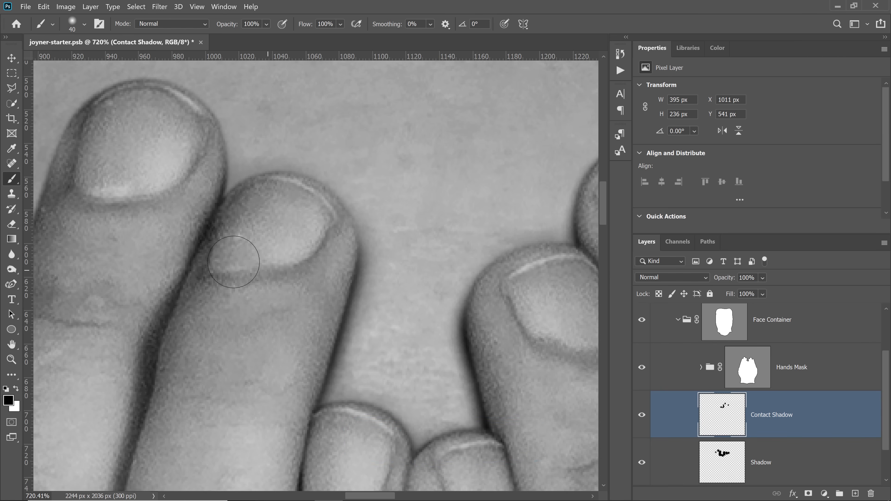
{"action": "mouse_move", "coordinate": [179, 210]}
{"action": "left_mouse_down"}
{"action": "mouse_move", "coordinate": [197, 220]}
{"action": "mouse_move", "coordinate": [178, 161]}
{"action": "mouse_move", "coordinate": [190, 230]}
{"action": "left_mouse_up"}
{"action": "left_click_drag", "start_coordinate": [183, 290], "coordinate": [411, 214]}
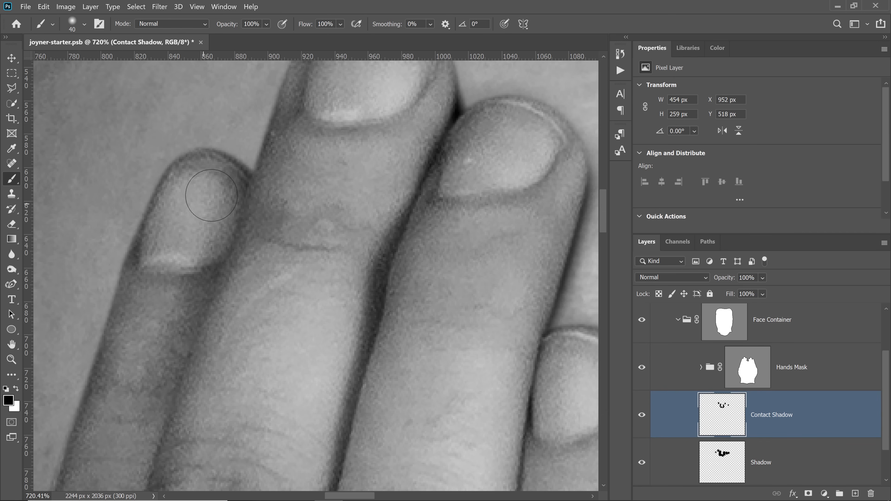
{"action": "mouse_move", "coordinate": [211, 195]}
{"action": "left_mouse_down"}
{"action": "mouse_move", "coordinate": [236, 204]}
{"action": "mouse_move", "coordinate": [214, 193]}
{"action": "left_mouse_up"}
{"action": "mouse_move", "coordinate": [215, 288]}
{"action": "left_mouse_down"}
{"action": "mouse_move", "coordinate": [333, 175]}
{"action": "mouse_move", "coordinate": [239, 149]}
{"action": "mouse_move", "coordinate": [247, 140]}
{"action": "left_mouse_up"}
- Lower the Contact Shadow layer's opacity to 31% and inspect the blended hands up close
{"action": "key", "text": "h"}
{"action": "key", "text": "ctrl+0"}
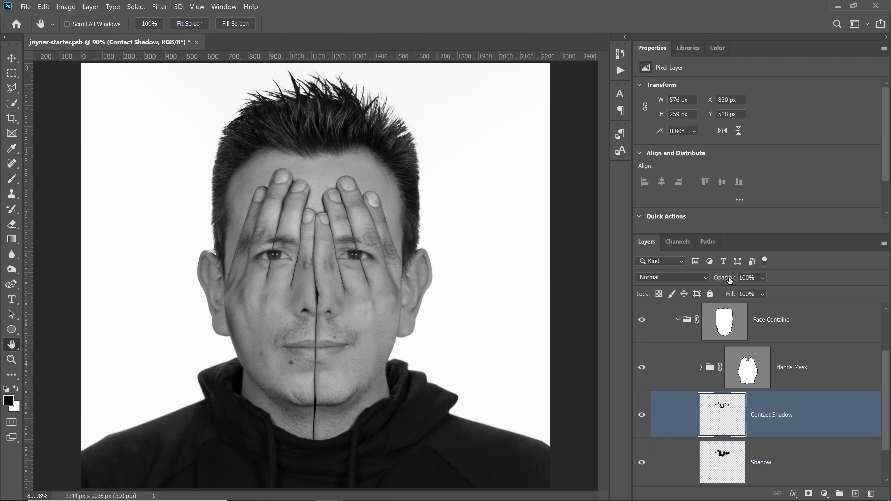
{"action": "left_click_drag", "start_coordinate": [717, 280], "coordinate": [708, 278]}
{"action": "left_click_drag", "start_coordinate": [289, 269], "coordinate": [247, 210]}
{"action": "left_click_drag", "start_coordinate": [334, 230], "coordinate": [308, 233]}
{"action": "scroll", "coordinate": [308, 230], "scroll_direction": "down", "scroll_amount": 5}
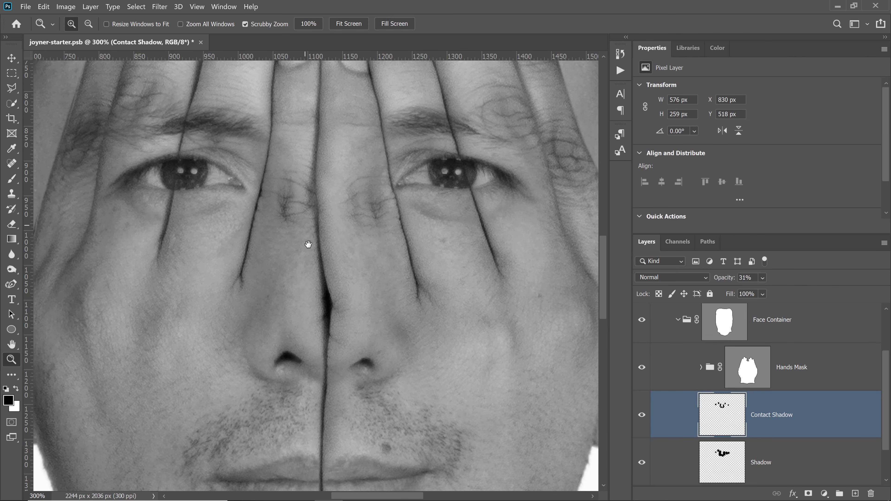
{"action": "right_click", "coordinate": [309, 245]}
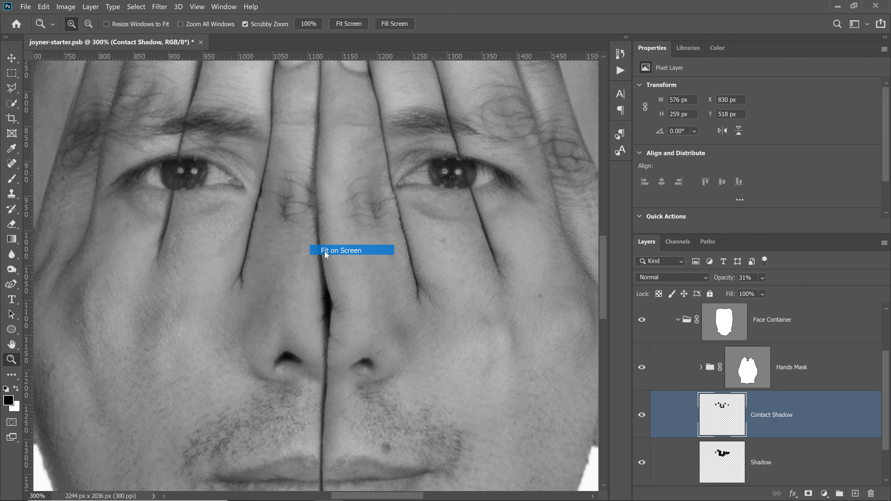
{"action": "left_click", "coordinate": [319, 250]}
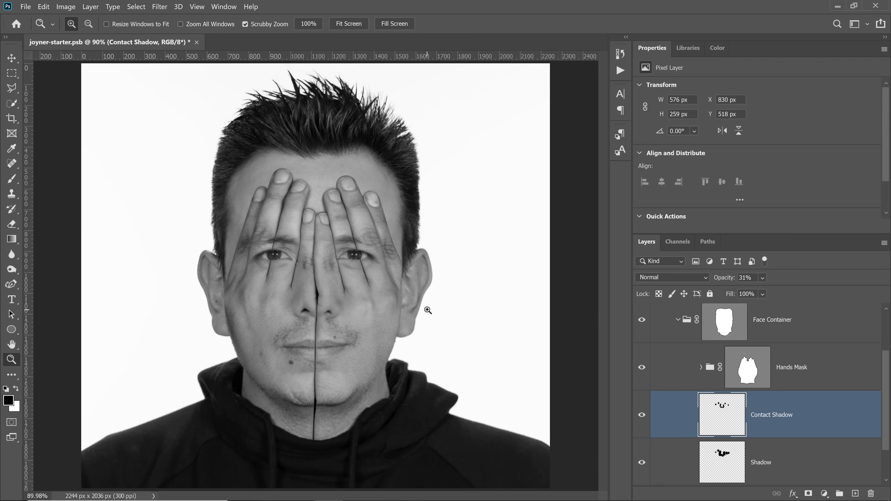
- Collapse the Face Container and Hands groups and toggle the Hands group's visibility to compare before and after
{"action": "left_click", "coordinate": [676, 320]}
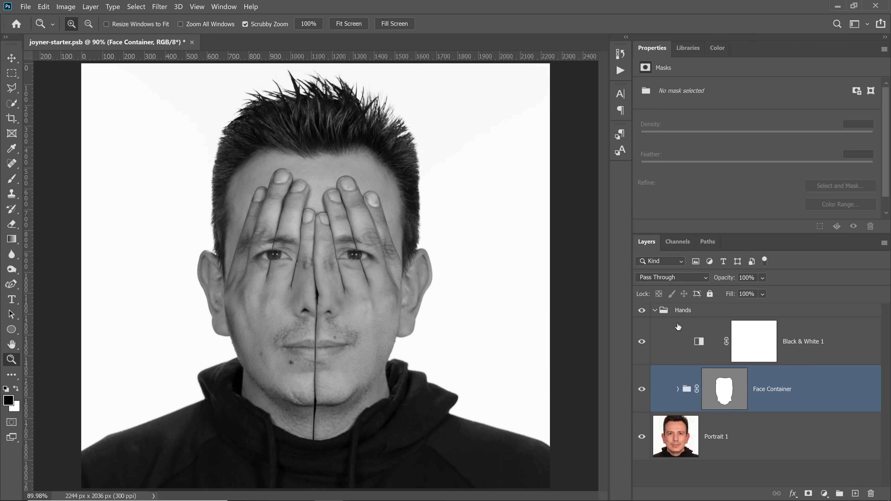
{"action": "left_click", "coordinate": [655, 311]}
{"action": "left_click", "coordinate": [642, 312]}
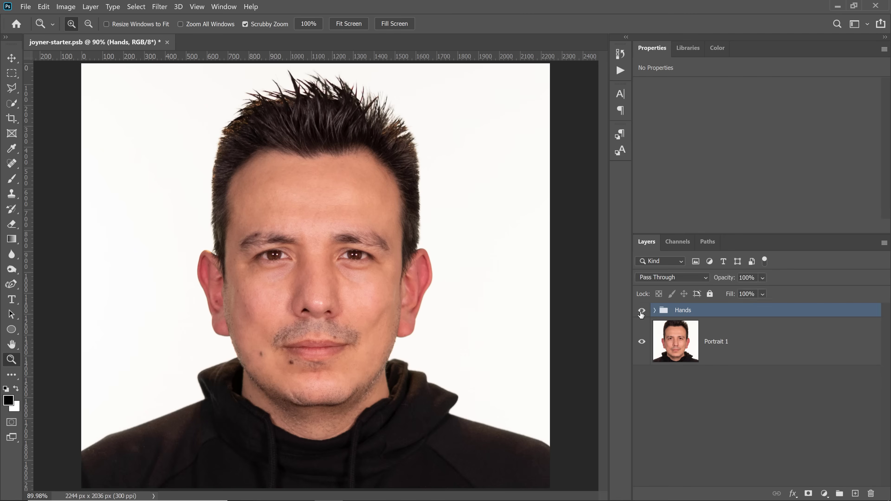
{"action": "left_click", "coordinate": [642, 312]}
{"action": "left_click", "coordinate": [642, 311]}
{"action": "left_click", "coordinate": [642, 311]}
- Move the Black & White 1 adjustment out of the Hands group to above it, then compare with the collapsed group hidden and shown
{"action": "left_click", "coordinate": [655, 311]}
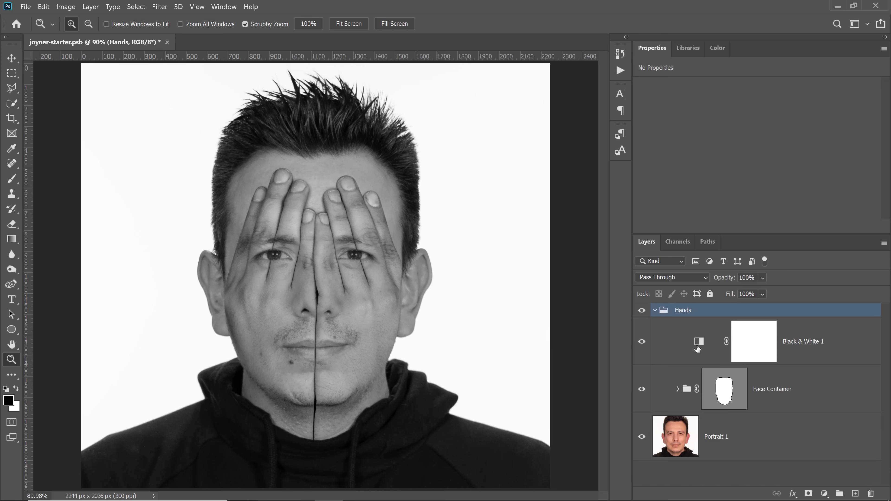
{"action": "left_click_drag", "start_coordinate": [698, 339], "coordinate": [698, 303]}
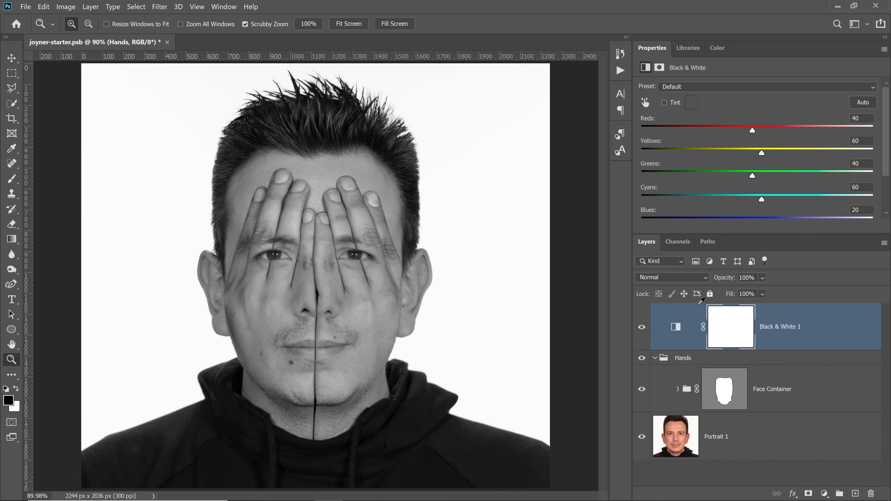
{"action": "left_click", "coordinate": [655, 358]}
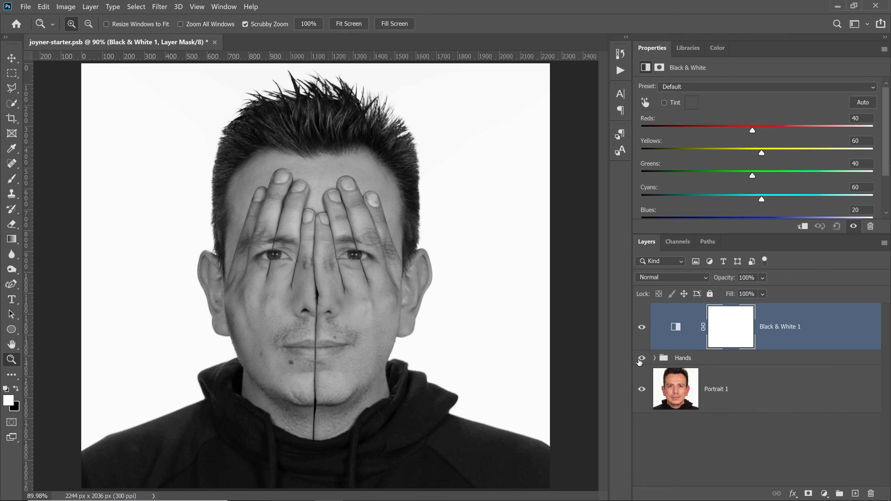
{"action": "left_click", "coordinate": [641, 359]}
{"action": "left_click", "coordinate": [641, 358]}
{"action": "left_click", "coordinate": [641, 359]}
{"action": "left_click", "coordinate": [641, 359]}
- Add a Levels adjustment layer clipped to Portrait 1, with the black input level at 4 and midtones at 0.78
{"action": "left_click", "coordinate": [692, 390]}
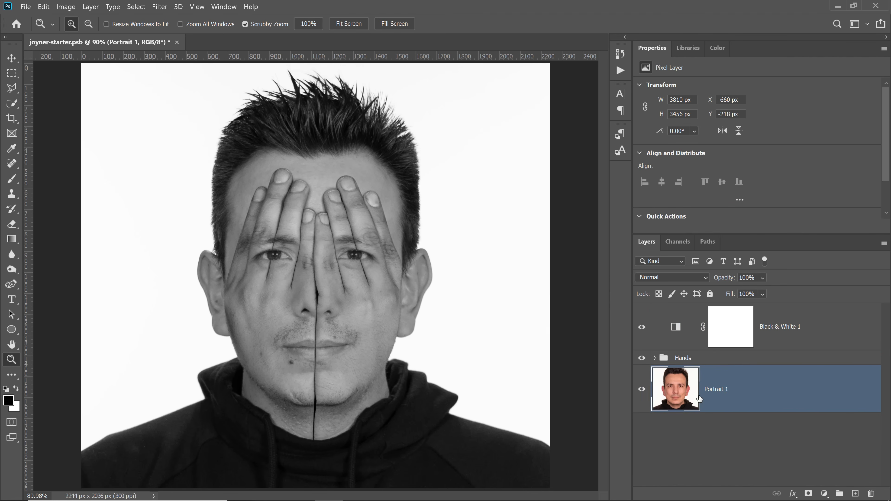
{"action": "left_click", "coordinate": [825, 493]}
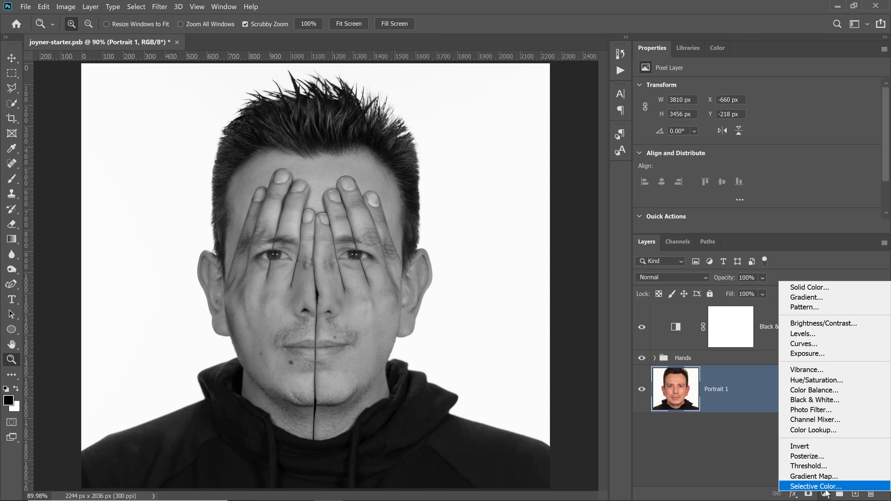
{"action": "left_click", "coordinate": [816, 334]}
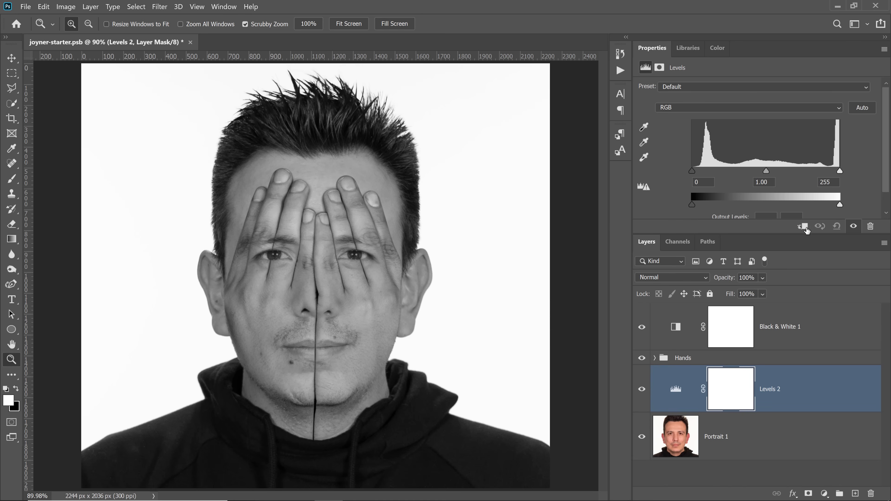
{"action": "left_click", "coordinate": [803, 228]}
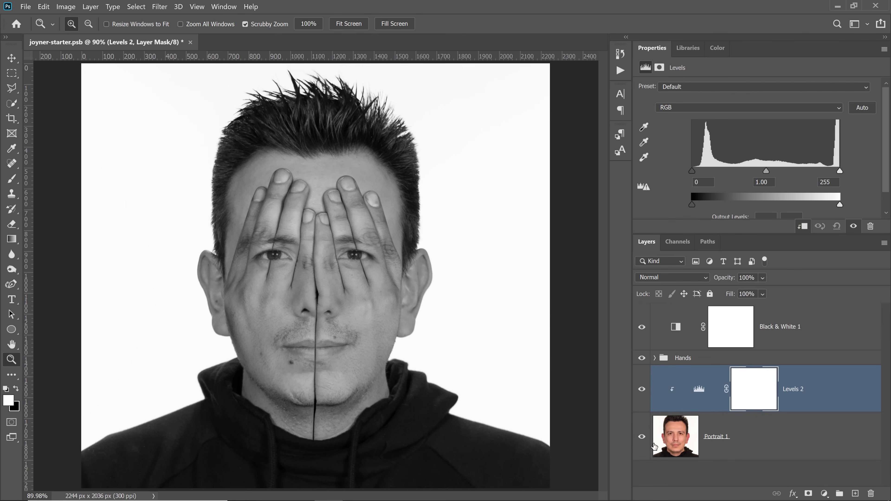
{"action": "left_click", "coordinate": [642, 437]}
{"action": "left_click", "coordinate": [642, 437]}
{"action": "left_click_drag", "start_coordinate": [766, 171], "coordinate": [776, 178]}
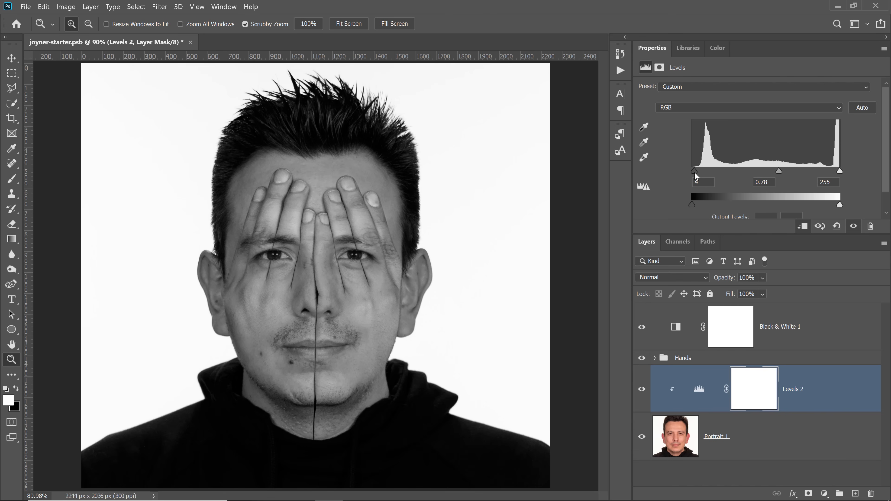
- Invert the Levels 2 layer mask so it is filled with black
{"action": "left_click", "coordinate": [745, 403]}
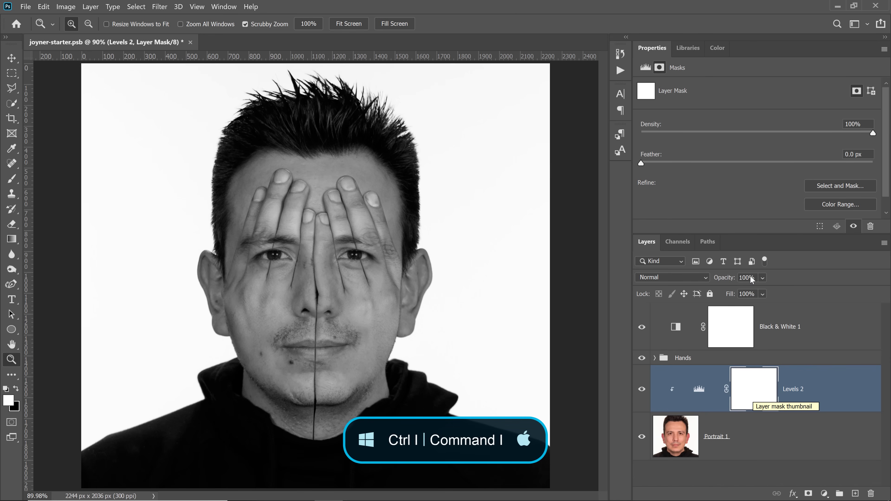
{"action": "left_click_drag", "start_coordinate": [887, 174], "coordinate": [888, 193]}
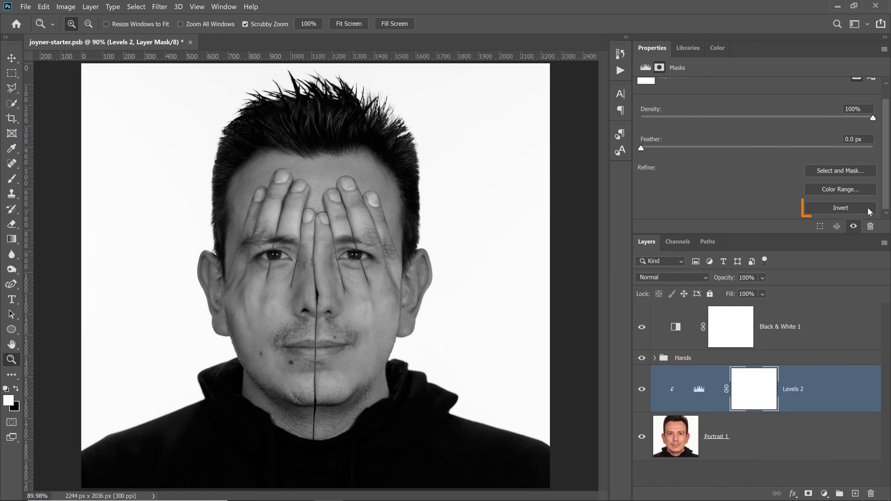
{"action": "left_click", "coordinate": [841, 208]}
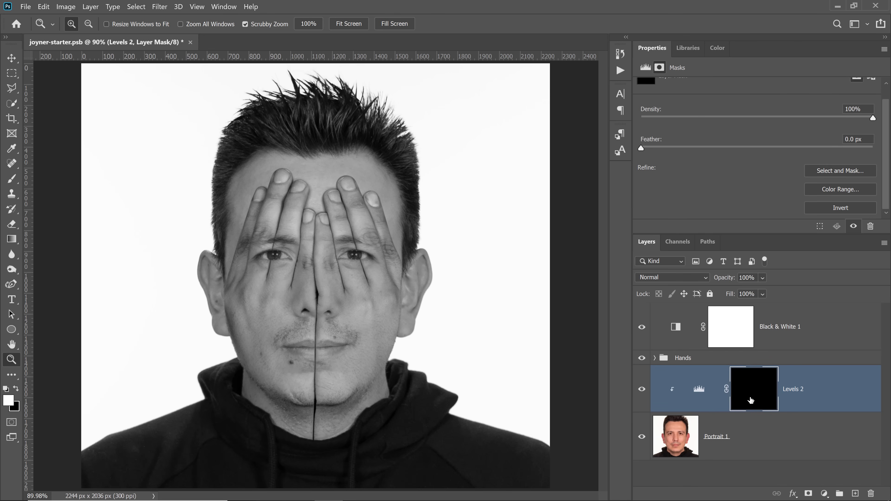
- Paint white on the Levels 2 mask over both eyes, the mouth and the chin with a 175 px soft brush
{"action": "left_click", "coordinate": [11, 180]}
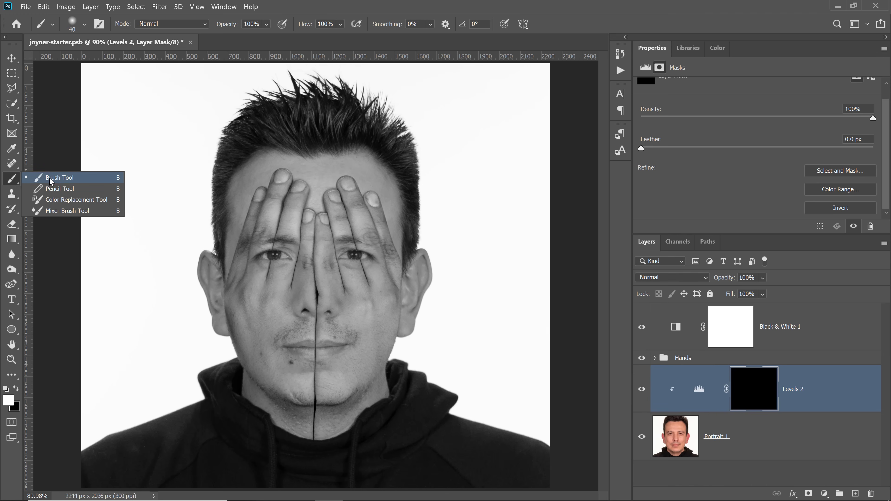
{"action": "left_click", "coordinate": [50, 179]}
{"action": "left_click", "coordinate": [84, 24]}
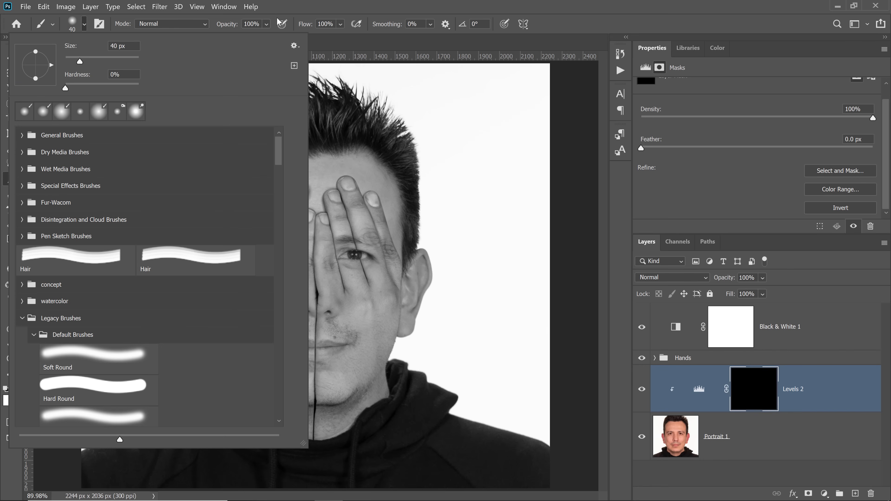
{"action": "left_click", "coordinate": [332, 7]}
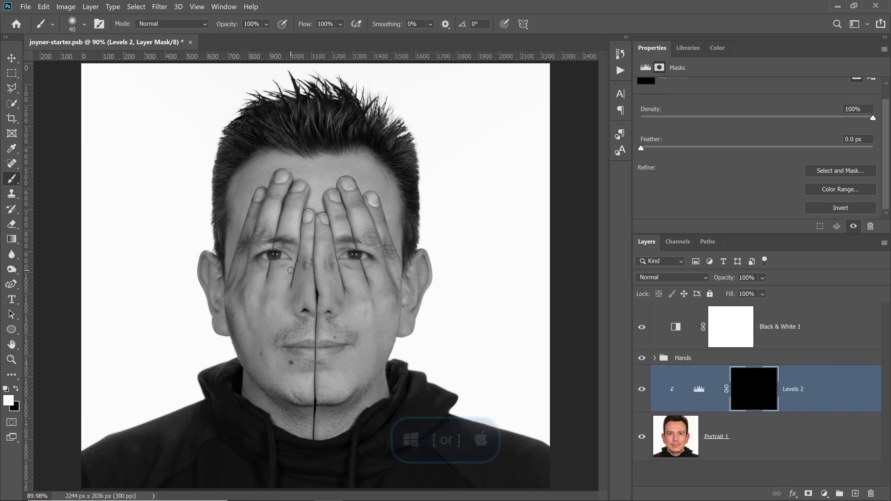
{"action": "key", "text": "bracketright"}
{"action": "key", "text": "bracketright"}
{"action": "key", "text": "bracketright"}
{"action": "key", "text": "bracketright"}
{"action": "key", "text": "bracketright"}
{"action": "key", "text": "bracketright"}
{"action": "key", "text": "bracketright"}
{"action": "key", "text": "bracketright"}
{"action": "key", "text": "bracketright"}
{"action": "mouse_move", "coordinate": [267, 256]}
{"action": "left_mouse_down"}
{"action": "mouse_move", "coordinate": [288, 245]}
{"action": "mouse_move", "coordinate": [246, 254]}
{"action": "mouse_move", "coordinate": [288, 263]}
{"action": "left_mouse_up"}
{"action": "mouse_move", "coordinate": [356, 264]}
{"action": "left_mouse_down"}
{"action": "mouse_move", "coordinate": [349, 246]}
{"action": "mouse_move", "coordinate": [366, 258]}
{"action": "mouse_move", "coordinate": [359, 244]}
{"action": "mouse_move", "coordinate": [383, 246]}
{"action": "mouse_move", "coordinate": [372, 278]}
{"action": "left_mouse_up"}
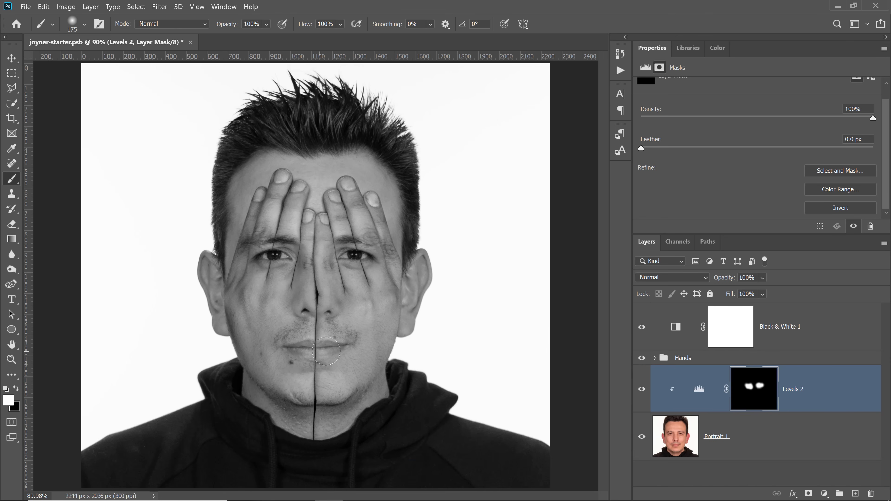
{"action": "mouse_move", "coordinate": [326, 351]}
{"action": "left_mouse_down"}
{"action": "mouse_move", "coordinate": [349, 341]}
{"action": "mouse_move", "coordinate": [330, 352]}
{"action": "mouse_move", "coordinate": [300, 349]}
{"action": "mouse_move", "coordinate": [311, 360]}
{"action": "mouse_move", "coordinate": [317, 355]}
{"action": "mouse_move", "coordinate": [297, 341]}
{"action": "mouse_move", "coordinate": [280, 344]}
{"action": "mouse_move", "coordinate": [322, 396]}
{"action": "left_mouse_up"}
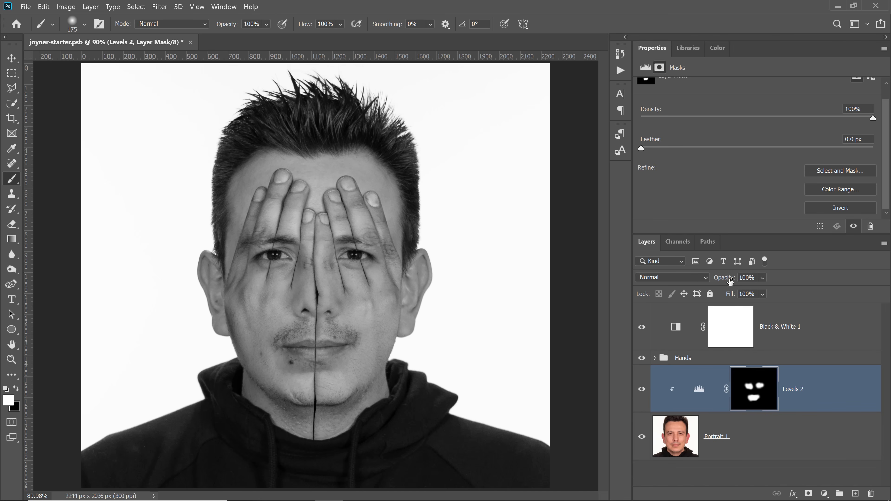
- Lower the Levels 2 adjustment layer's opacity to 68% and select its adjustment instead of the mask
{"action": "left_click_drag", "start_coordinate": [730, 281], "coordinate": [723, 281]}
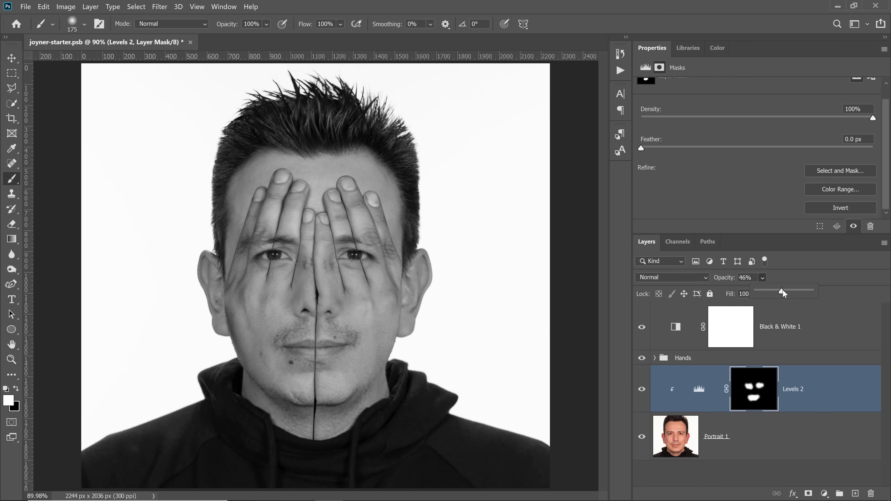
{"action": "left_click_drag", "start_coordinate": [784, 291], "coordinate": [794, 291]}
{"action": "left_click_drag", "start_coordinate": [727, 282], "coordinate": [719, 282]}
{"action": "left_click", "coordinate": [836, 398]}
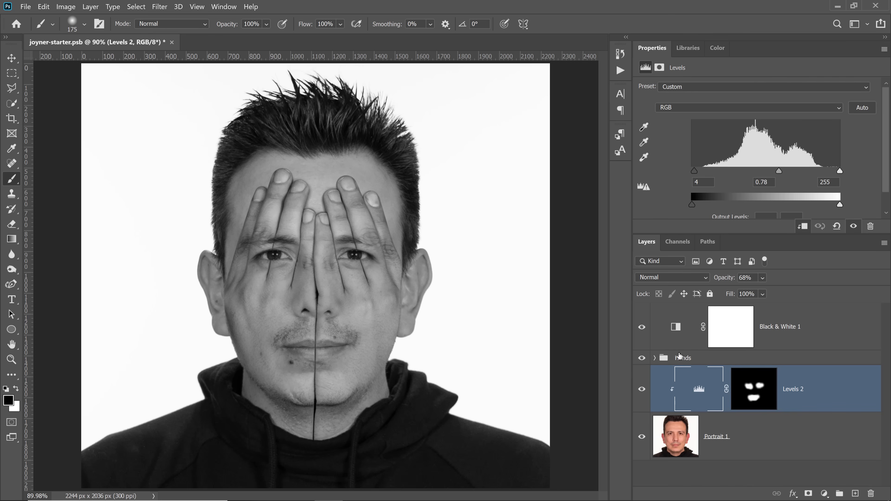
- Hide the Black & White 1 layer and convert the Hands group, Levels 2 and Portrait 1 together into one Smart Object
{"action": "left_click", "coordinate": [642, 330]}
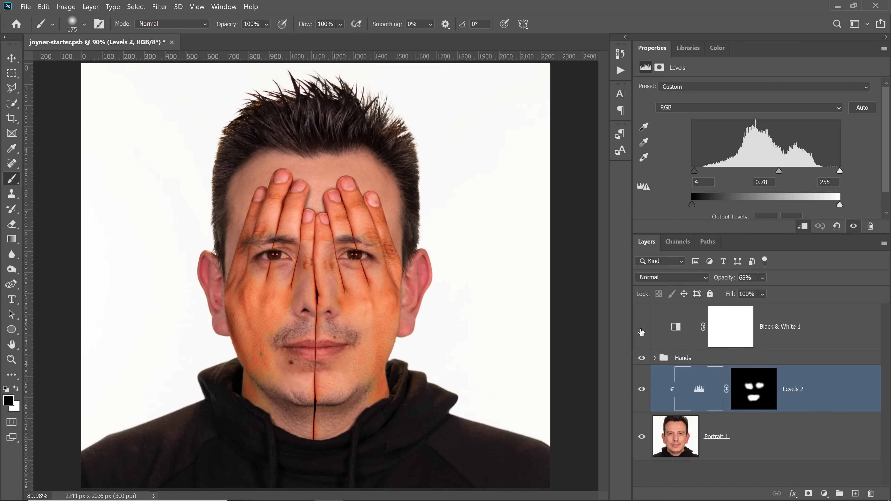
{"action": "left_click", "coordinate": [690, 360]}
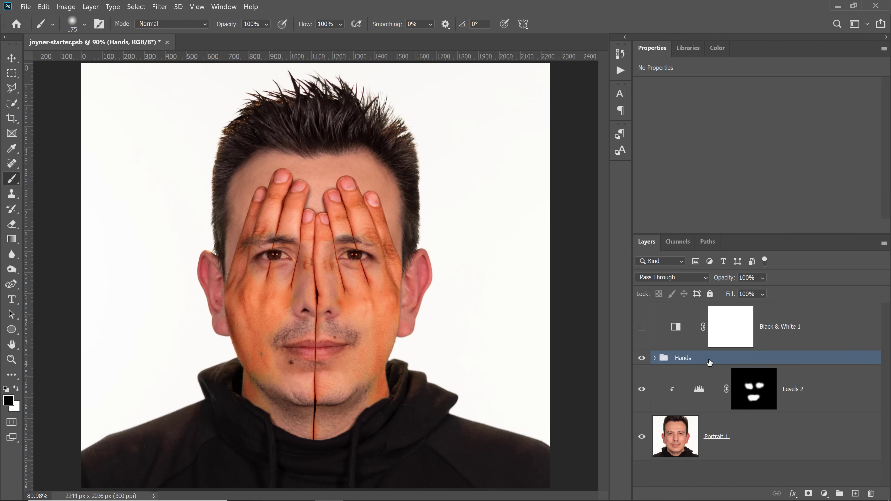
{"action": "left_click", "coordinate": [643, 360]}
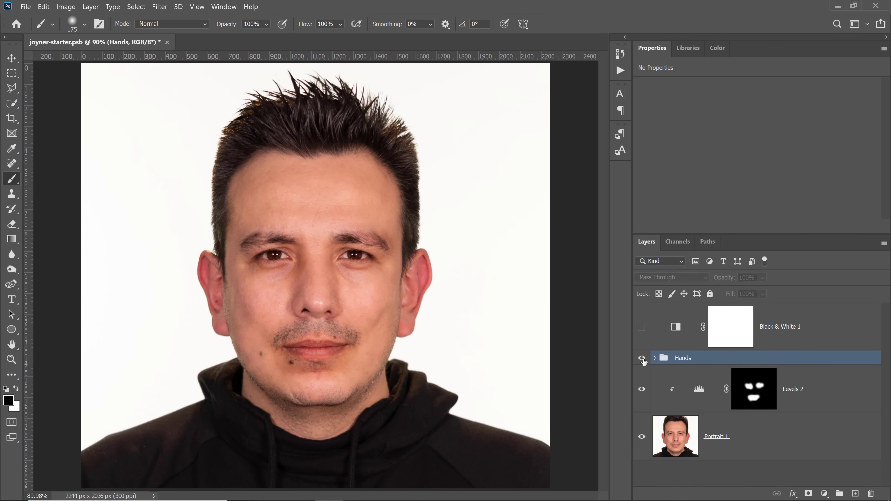
{"action": "left_click", "coordinate": [645, 361]}
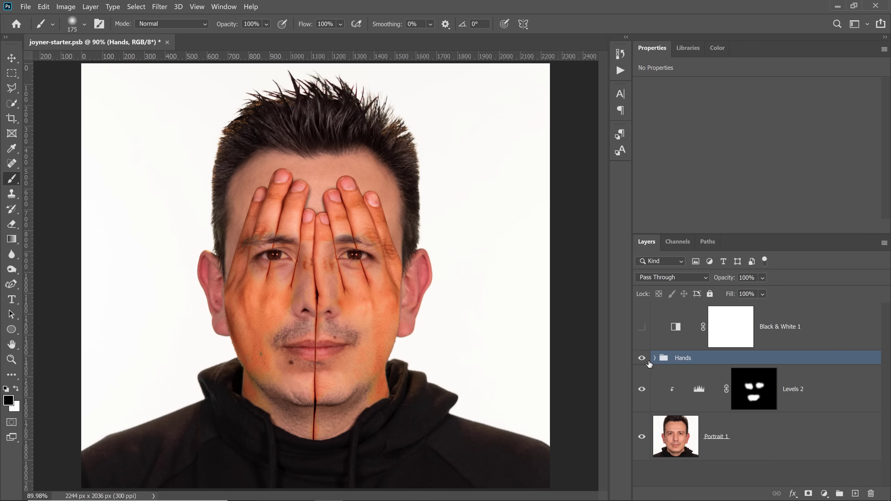
{"action": "left_click", "coordinate": [747, 450], "text": "shift"}
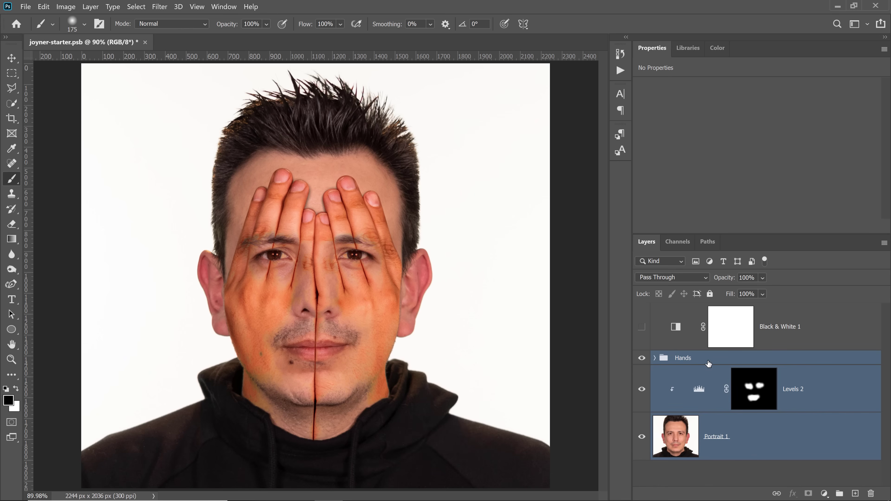
{"action": "right_click", "coordinate": [778, 441]}
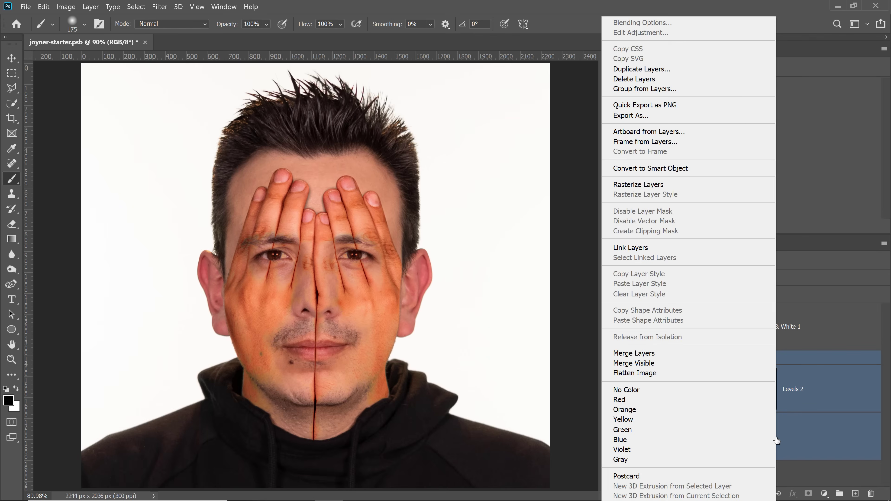
{"action": "left_click", "coordinate": [702, 168]}
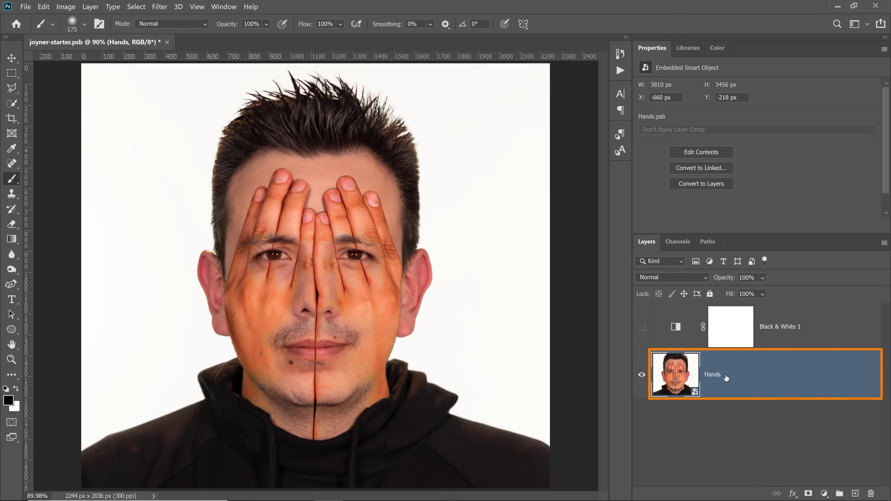
- Start a Camera Raw filter on the Hands smart object and set its treatment to Black & White
{"action": "left_click", "coordinate": [160, 7]}
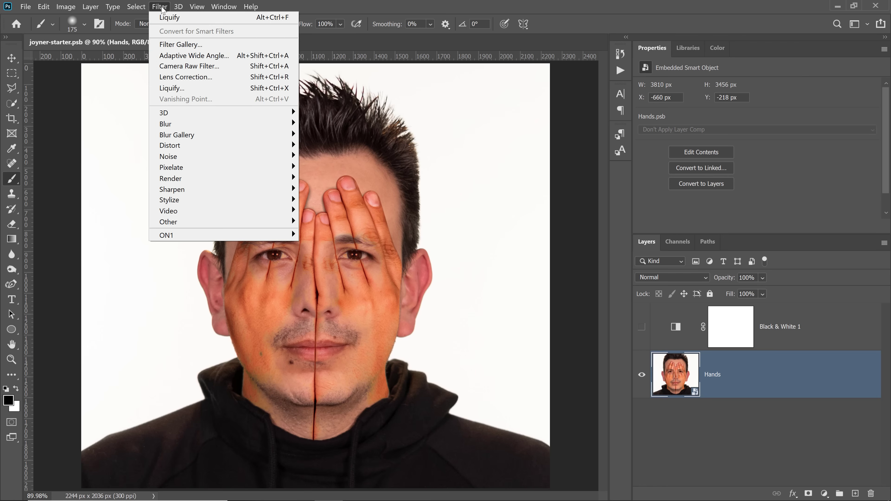
{"action": "left_click", "coordinate": [180, 68]}
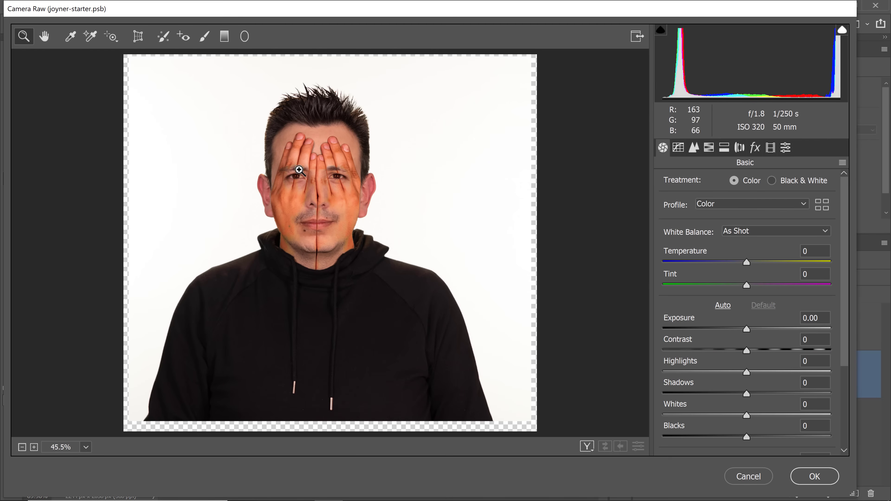
{"action": "left_click", "coordinate": [772, 181]}
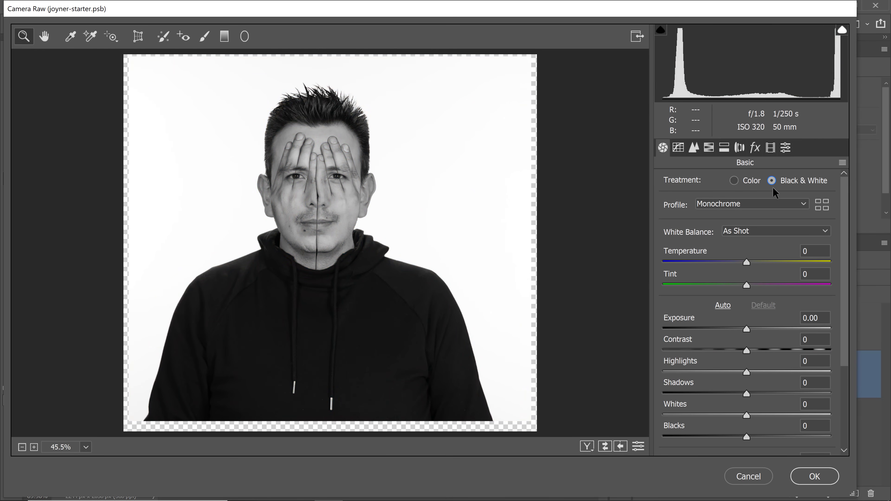
- Set Contrast +16, Highlights +6, Shadows -18, Texture +28 and Clarity +8 in Camera Raw and apply the filter
{"action": "left_click", "coordinate": [335, 199]}
{"action": "scroll", "coordinate": [315, 274], "scroll_direction": "down", "scroll_amount": 3}
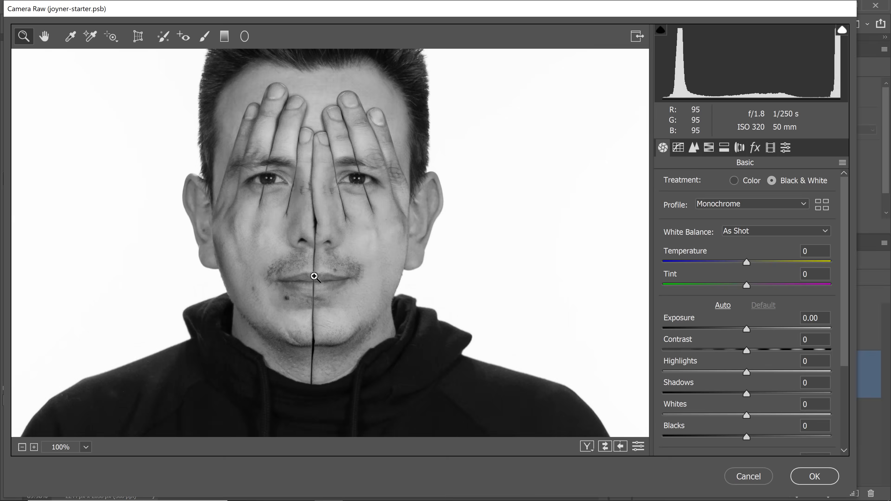
{"action": "scroll", "coordinate": [316, 277], "scroll_direction": "up", "scroll_amount": 1}
{"action": "scroll", "coordinate": [308, 235], "scroll_direction": "up", "scroll_amount": 1}
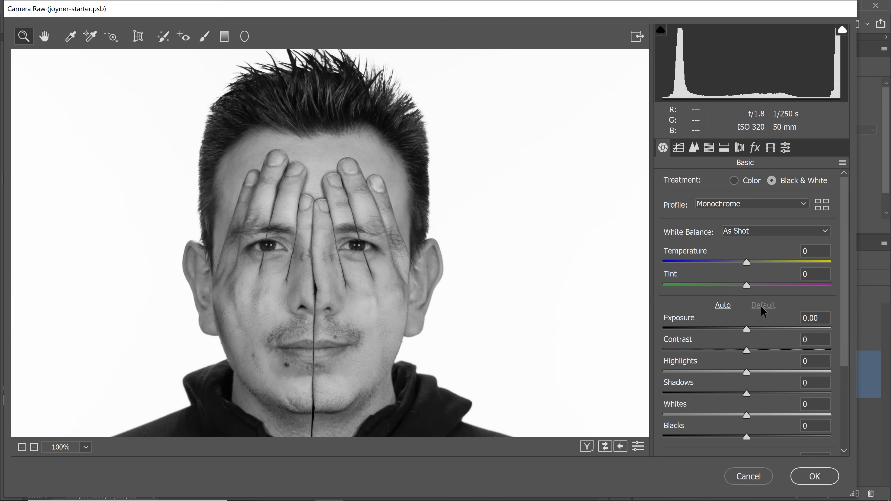
{"action": "scroll", "coordinate": [758, 307], "scroll_direction": "down", "scroll_amount": 2}
{"action": "left_click_drag", "start_coordinate": [746, 282], "coordinate": [754, 369]}
{"action": "left_click", "coordinate": [746, 304]}
{"action": "left_click", "coordinate": [746, 327]}
{"action": "scroll", "coordinate": [747, 346], "scroll_direction": "down", "scroll_amount": 2}
{"action": "scroll", "coordinate": [323, 274], "scroll_direction": "down", "scroll_amount": 3}
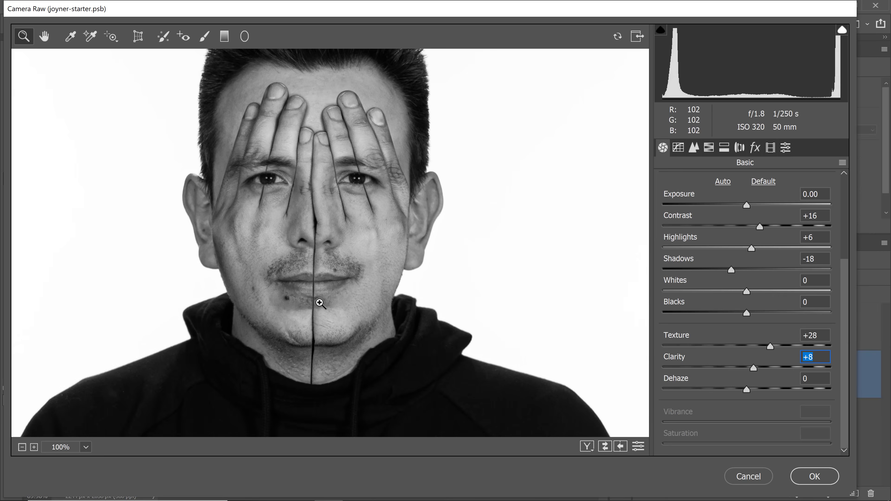
{"action": "scroll", "coordinate": [318, 298], "scroll_direction": "up", "scroll_amount": 2}
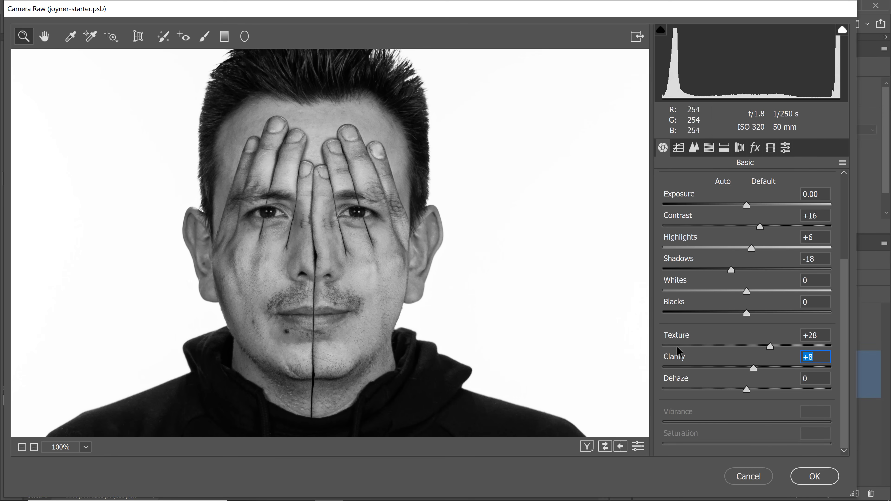
{"action": "left_click", "coordinate": [813, 477]}
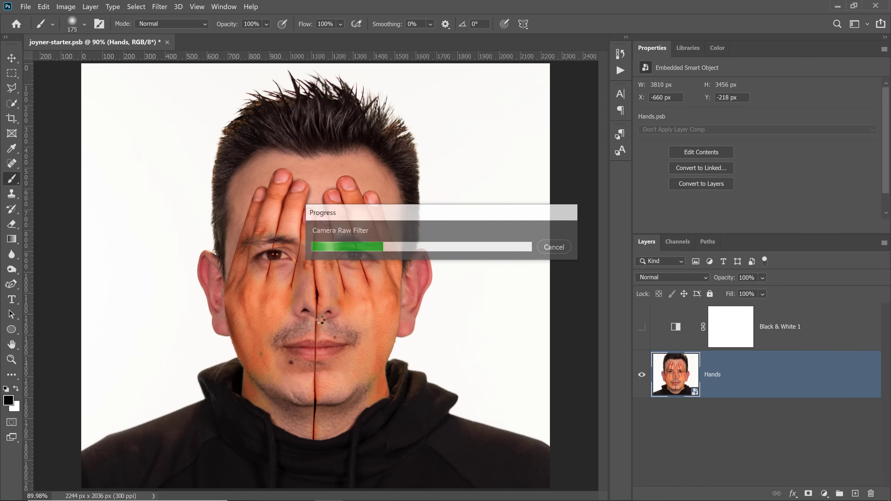
- Compare the portrait with the Camera Raw smart filter against the Black & White 1 conversion by toggling their visibility
{"action": "left_click", "coordinate": [665, 422]}
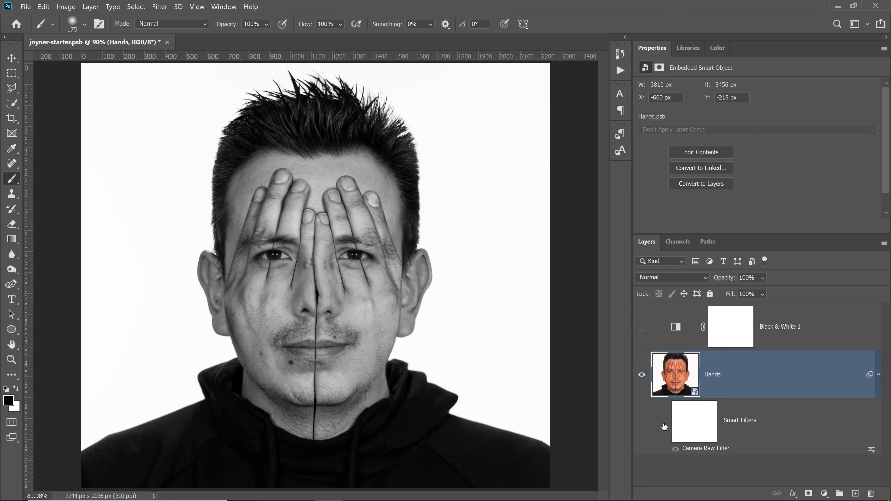
{"action": "left_click", "coordinate": [665, 422]}
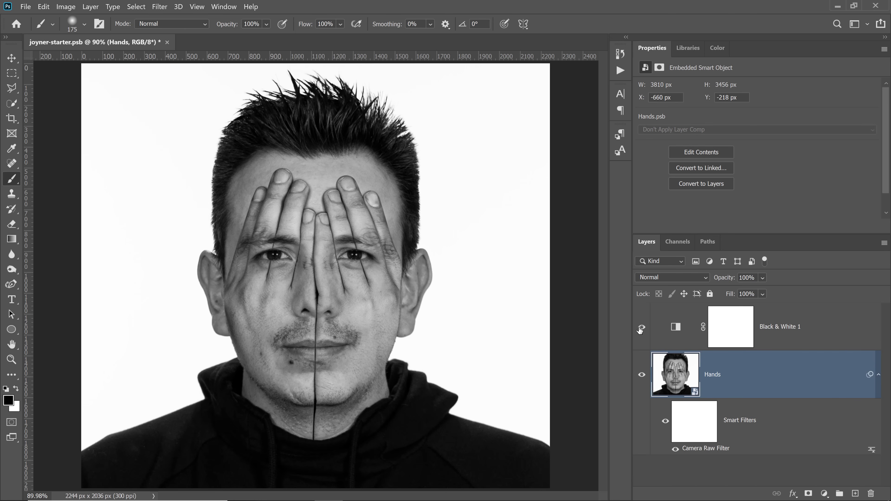
{"action": "left_click", "coordinate": [666, 423]}
{"action": "left_click", "coordinate": [666, 423]}
{"action": "left_click", "coordinate": [666, 423]}
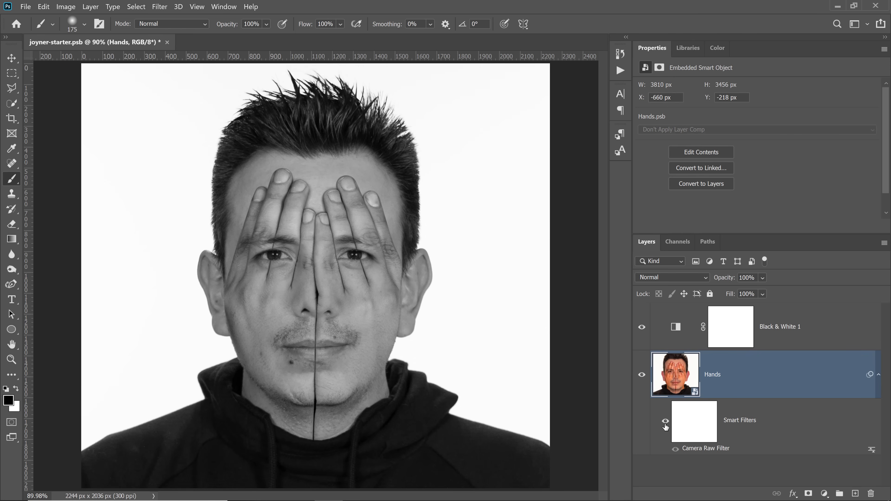
{"action": "left_click", "coordinate": [666, 423]}
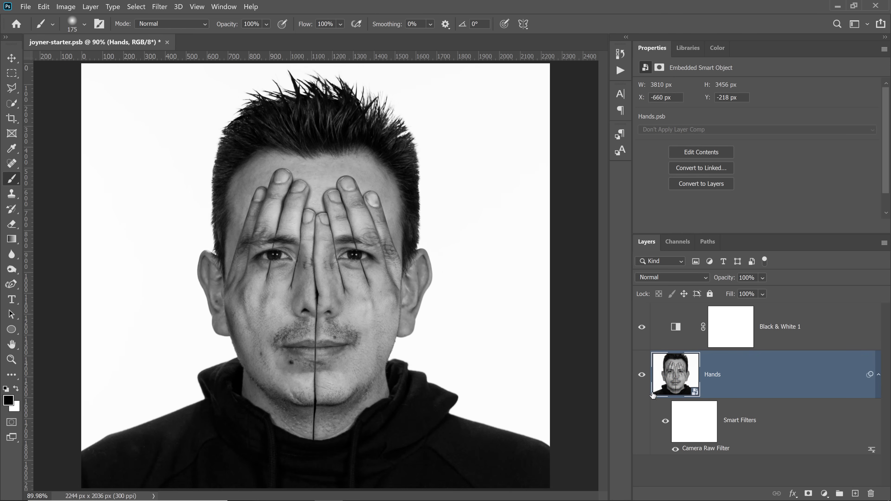
- Hide Black & White 1 and lower the Camera Raw smart filter's blending opacity to 49%
{"action": "left_click", "coordinate": [642, 328]}
{"action": "double_click", "coordinate": [872, 450]}
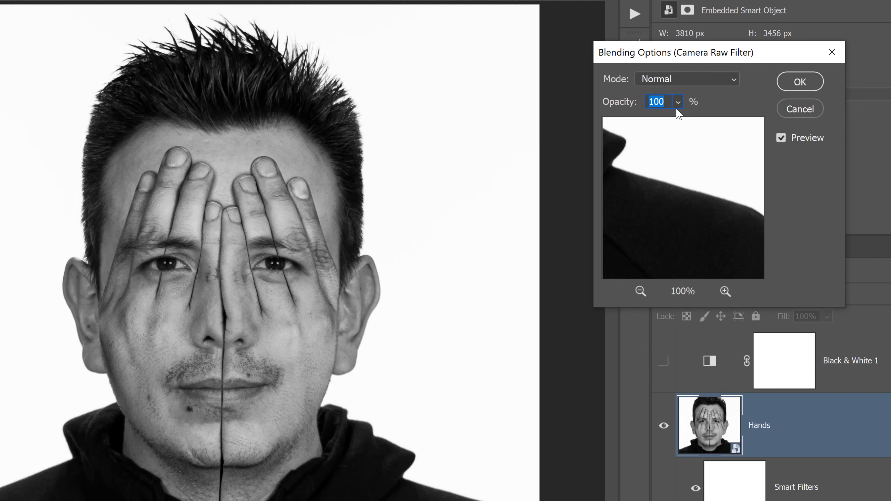
{"action": "left_click", "coordinate": [678, 102]}
{"action": "mouse_move", "coordinate": [690, 120]}
{"action": "left_mouse_down"}
{"action": "mouse_move", "coordinate": [654, 121]}
{"action": "mouse_move", "coordinate": [701, 125]}
{"action": "mouse_move", "coordinate": [687, 130]}
{"action": "left_mouse_up"}
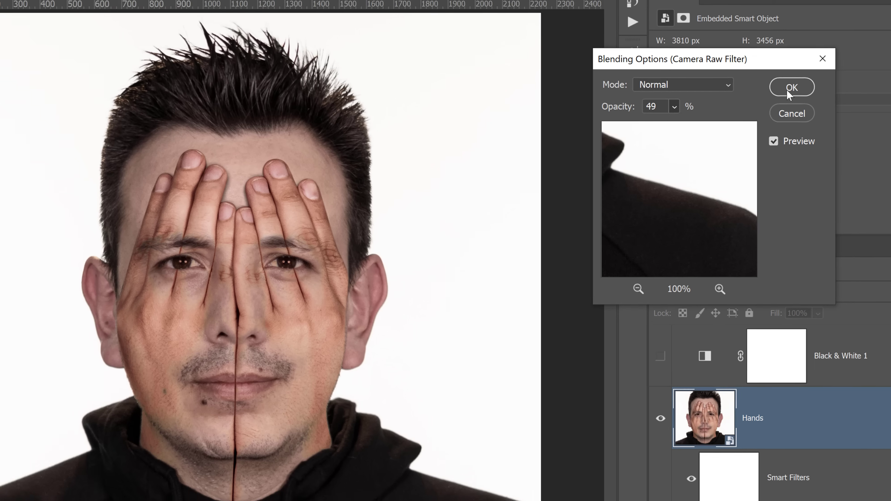
{"action": "left_click", "coordinate": [800, 82]}
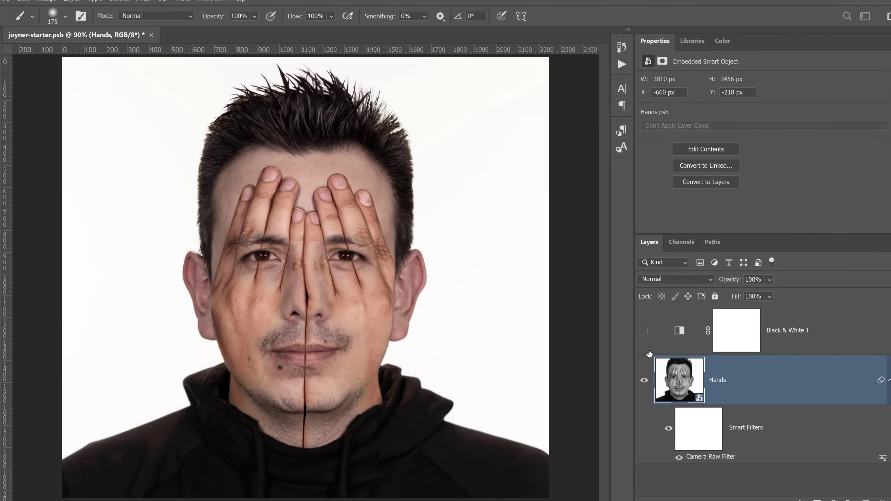
- Check the image with Black & White 1 shown and hidden, and delete that adjustment layer
{"action": "left_click", "coordinate": [663, 361]}
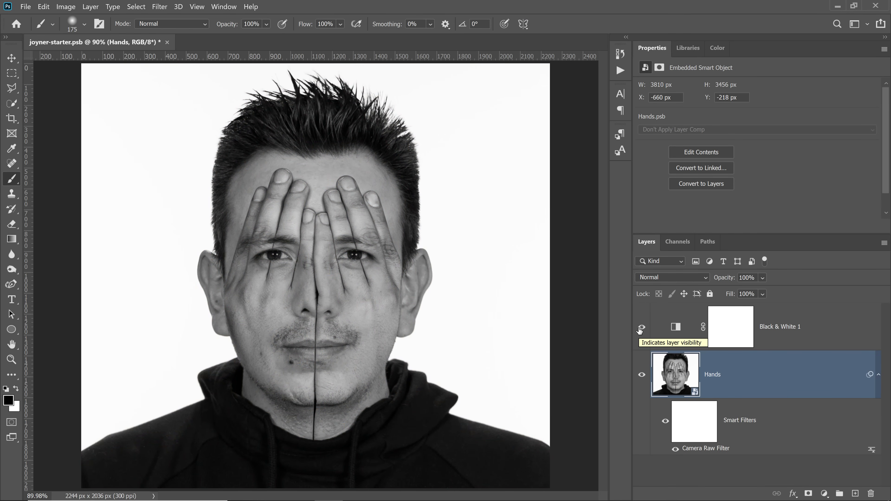
{"action": "left_click", "coordinate": [642, 327]}
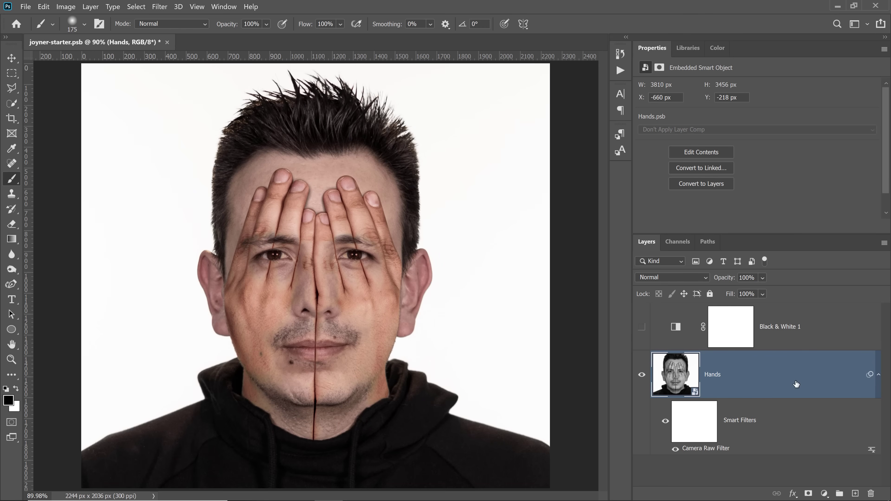
{"action": "left_click_drag", "start_coordinate": [769, 339], "coordinate": [871, 494]}
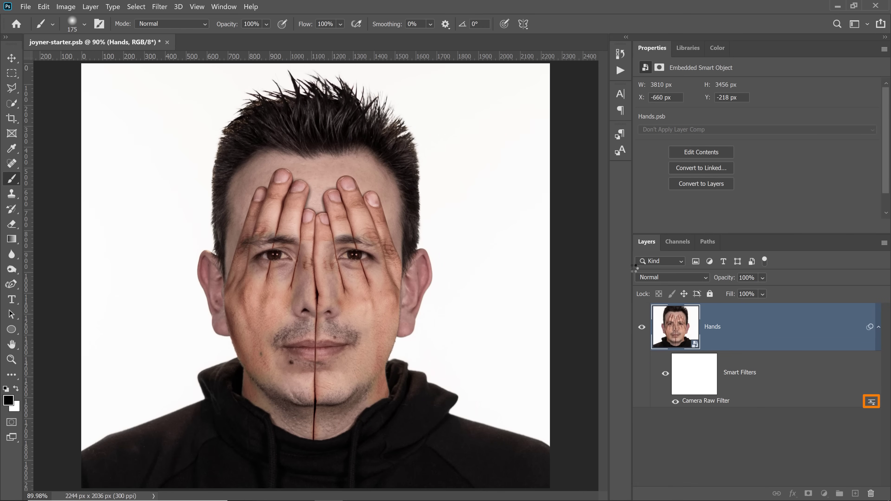
- Set the Camera Raw smart filter's blending opacity to 100% in its blending options
{"action": "double_click", "coordinate": [872, 402]}
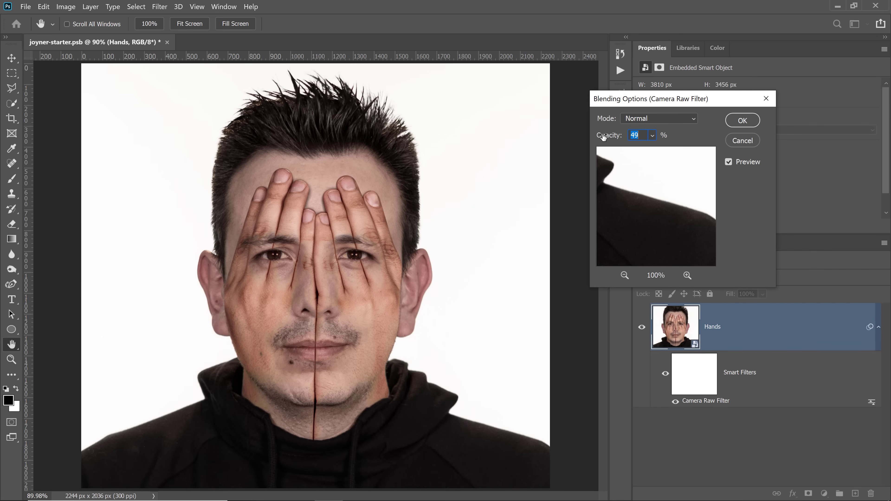
{"action": "left_click_drag", "start_coordinate": [604, 138], "coordinate": [684, 148]}
{"action": "left_click", "coordinate": [738, 122]}
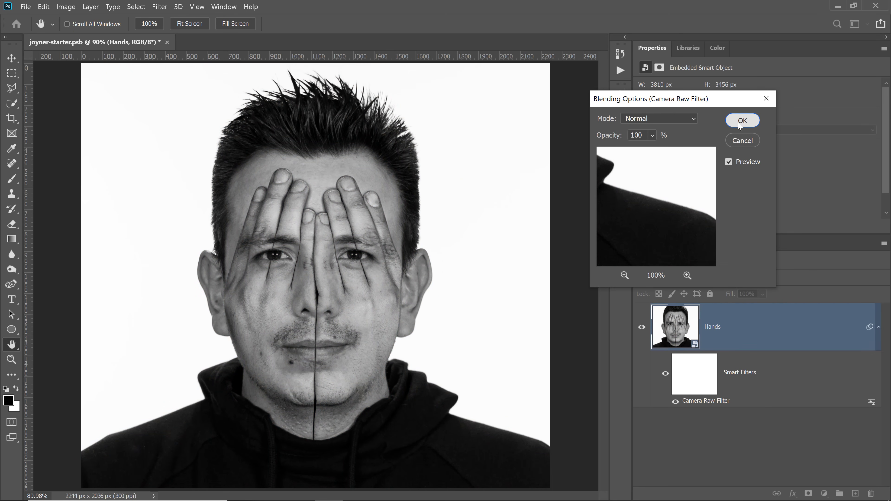
{"action": "left_click", "coordinate": [740, 123]}
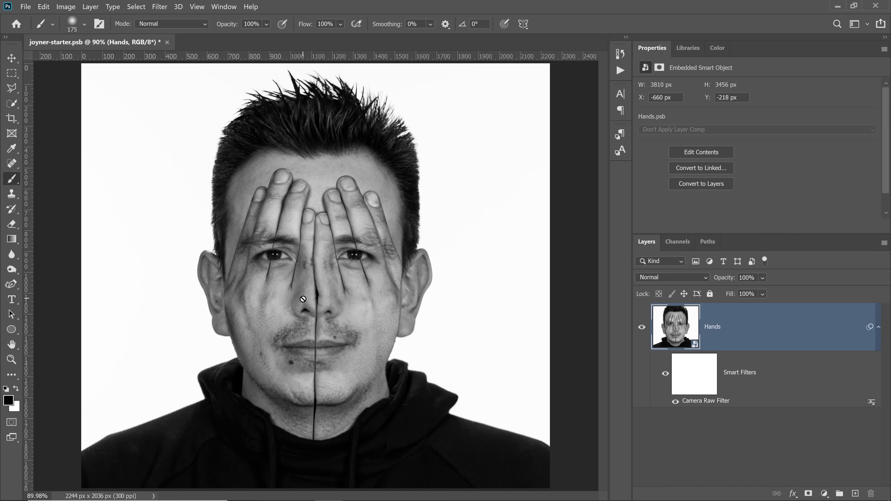
- Re-edit the Camera Raw smart filter on the Hands layer with Contrast +11 and Shadows -4
{"action": "double_click", "coordinate": [722, 402]}
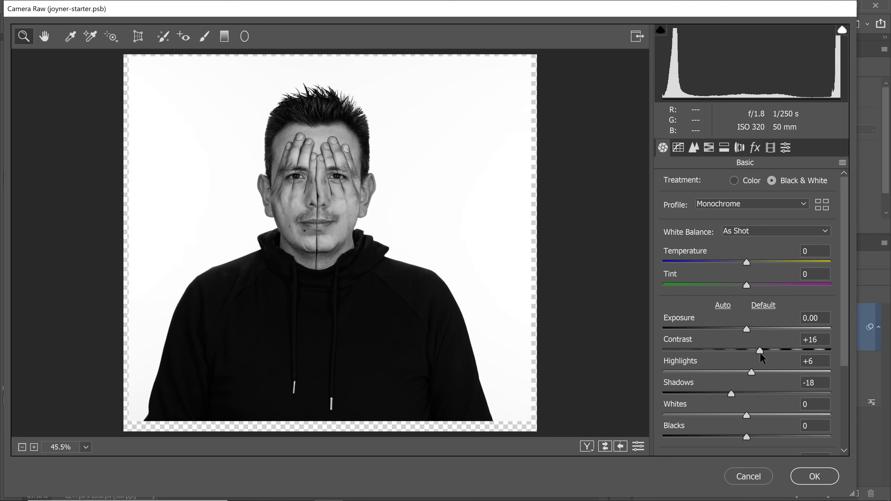
{"action": "left_click", "coordinate": [760, 350]}
{"action": "left_click_drag", "start_coordinate": [759, 350], "coordinate": [755, 350]}
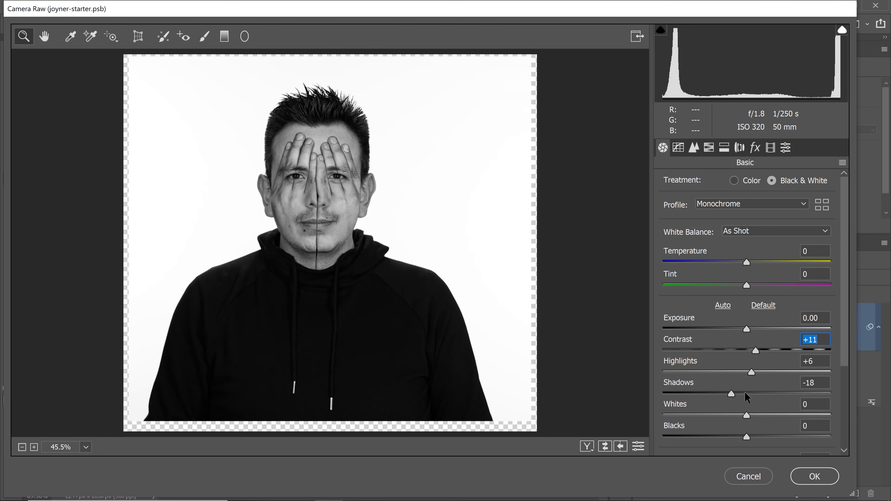
{"action": "left_click_drag", "start_coordinate": [732, 393], "coordinate": [743, 392]}
{"action": "left_click", "coordinate": [803, 479]}
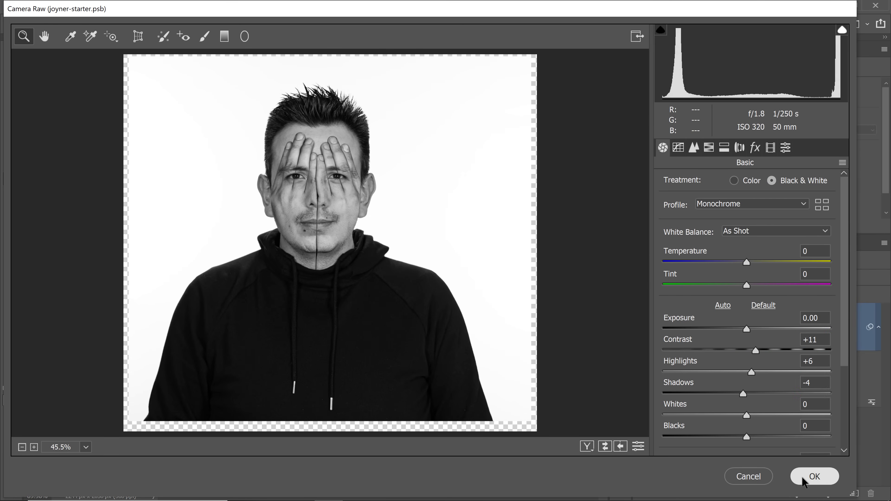